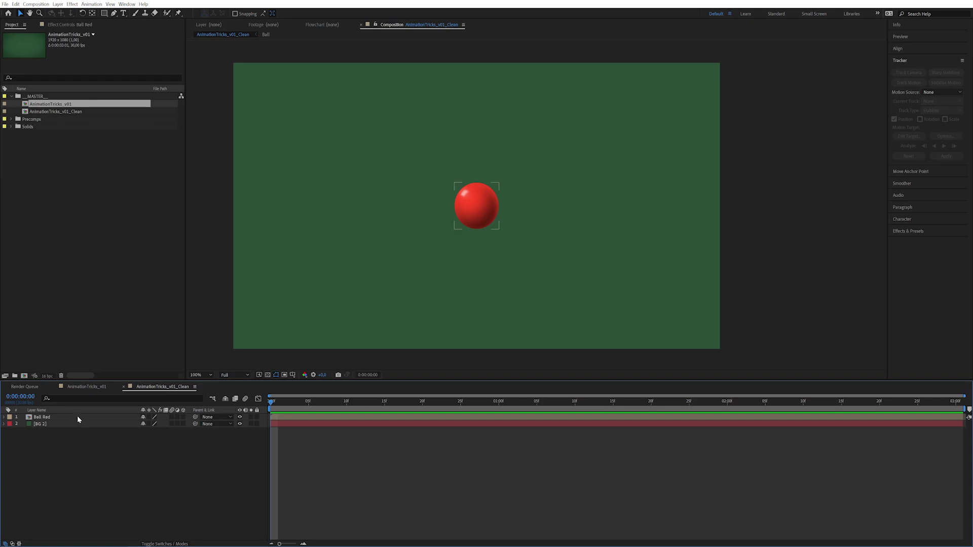
- Reveal the transform properties of the Ball Red layer
{"action": "left_click", "coordinate": [66, 423]}
{"action": "left_click", "coordinate": [56, 417]}
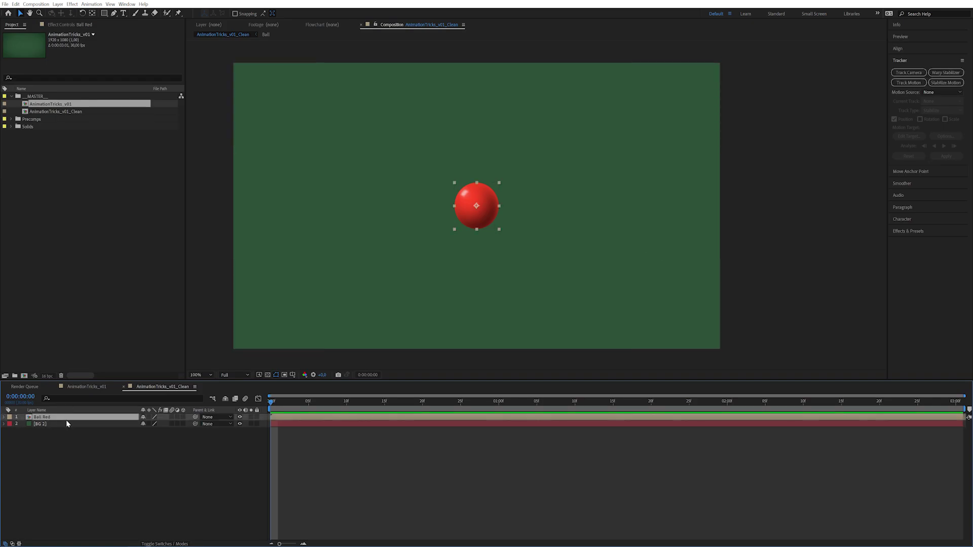
{"action": "left_click", "coordinate": [5, 417]}
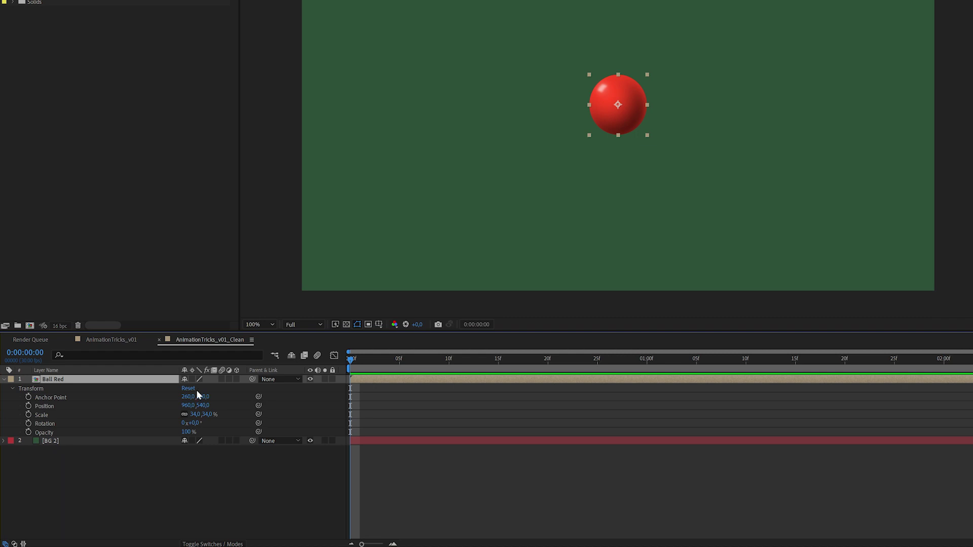
{"action": "left_click", "coordinate": [166, 462]}
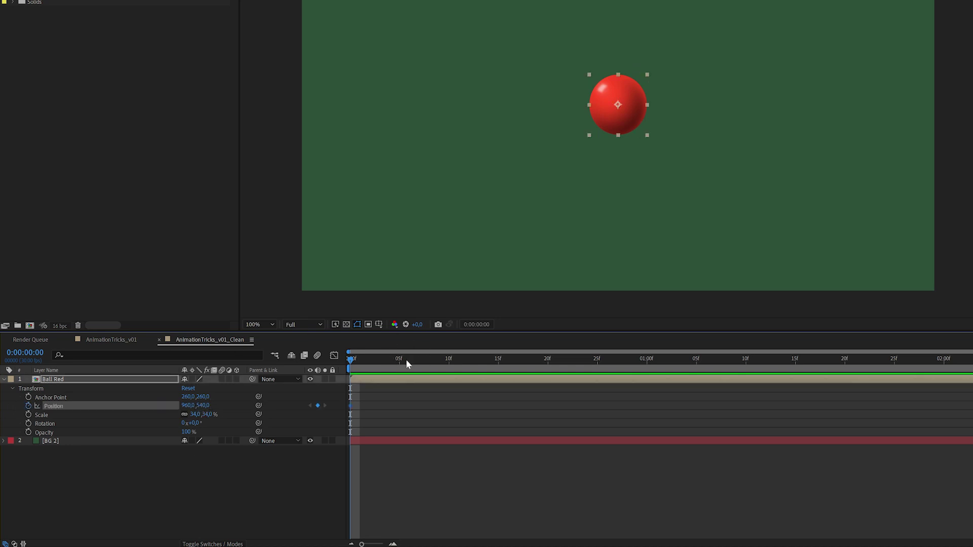
- Keyframe the ball's combined Position to about 1376, 685 at frame 10 and scrub through the diagonal motion
{"action": "key", "text": "shift+Page_Down"}
{"action": "left_click_drag", "start_coordinate": [202, 405], "coordinate": [297, 393]}
{"action": "left_click_drag", "start_coordinate": [188, 405], "coordinate": [369, 379]}
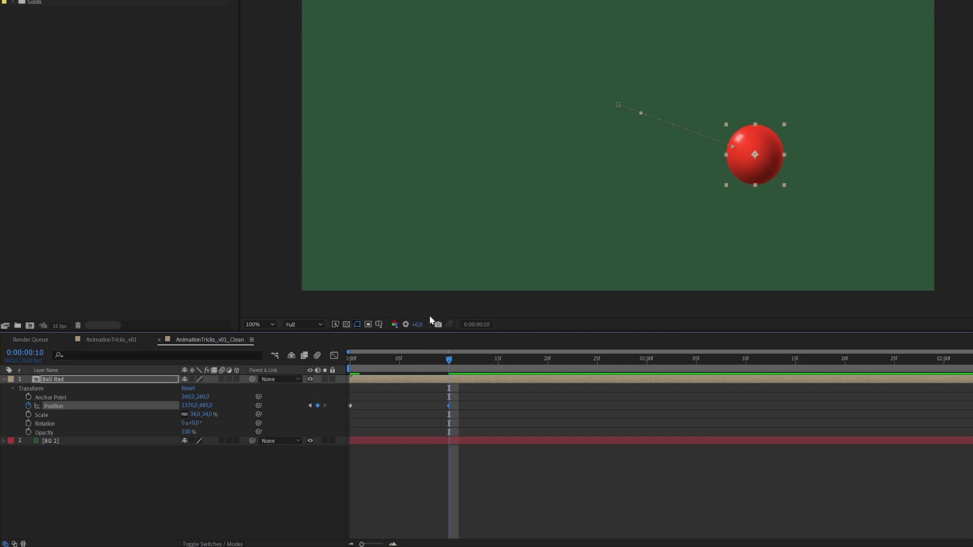
{"action": "left_click_drag", "start_coordinate": [426, 359], "coordinate": [428, 361]}
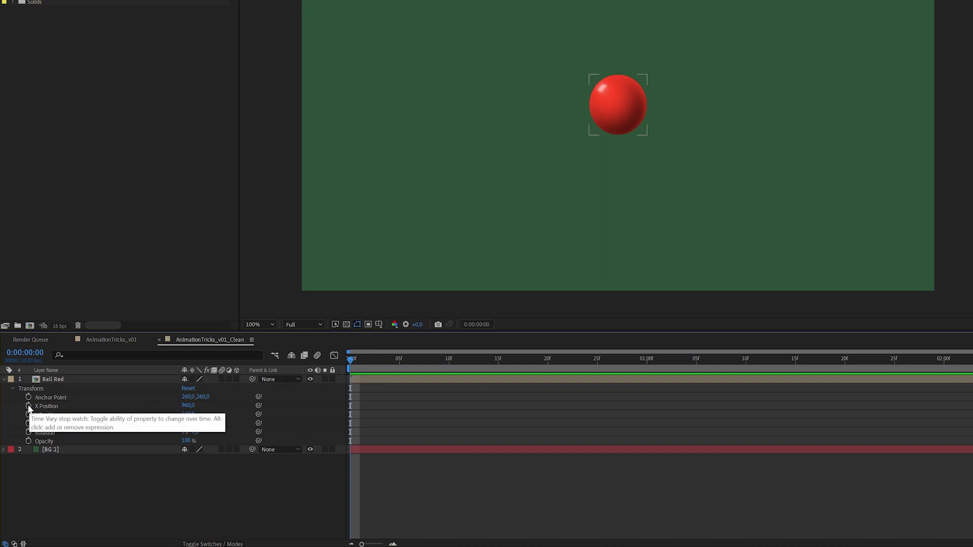
- Enable keyframing for the ball's separate X Position and Y Position at the start of the composition
{"action": "left_click", "coordinate": [29, 406]}
{"action": "left_click", "coordinate": [29, 414]}
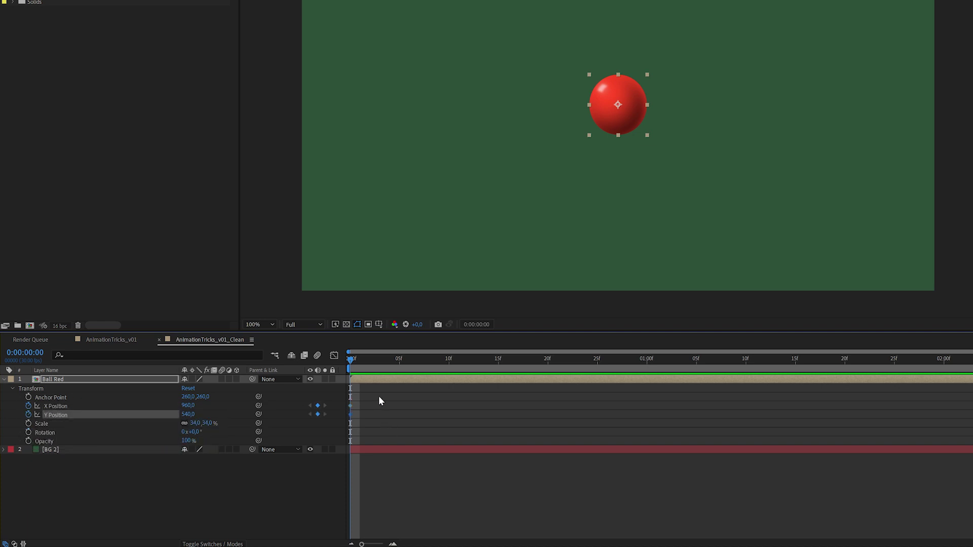
{"action": "left_click_drag", "start_coordinate": [378, 397], "coordinate": [343, 425]}
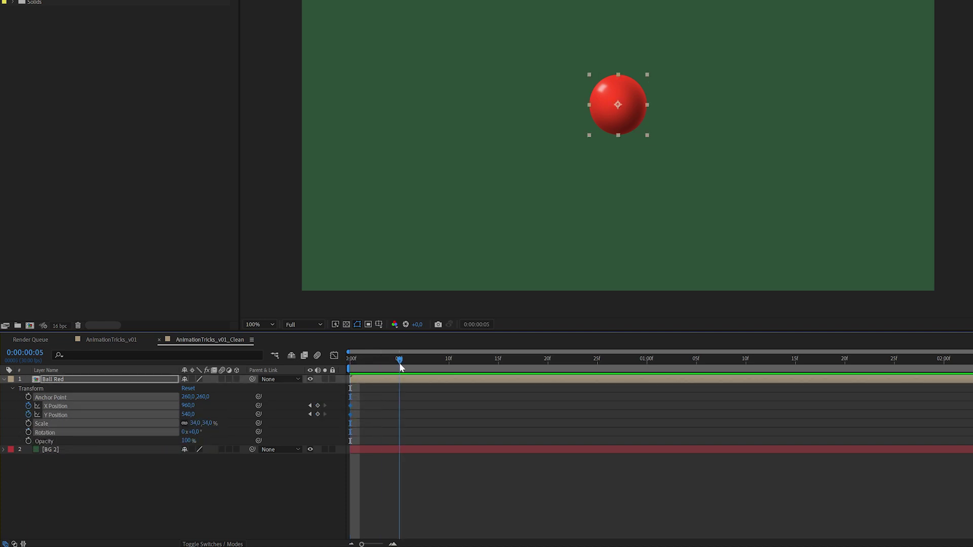
- Add X Position and Y Position keyframes for the ball's resting spot at 0:00:02:15
{"action": "left_click_drag", "start_coordinate": [350, 358], "coordinate": [972, 427]}
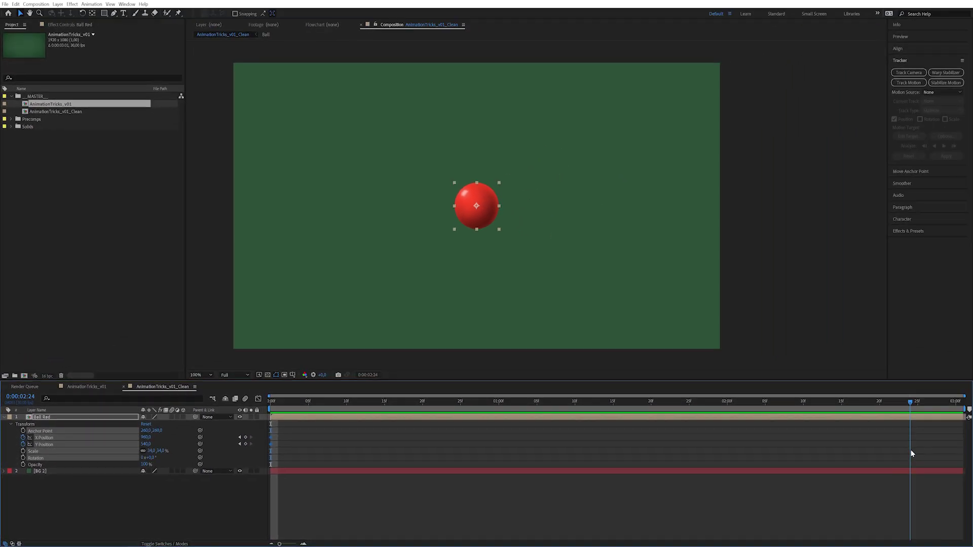
{"action": "left_click_drag", "start_coordinate": [912, 454], "coordinate": [841, 443]}
{"action": "left_click", "coordinate": [165, 485]}
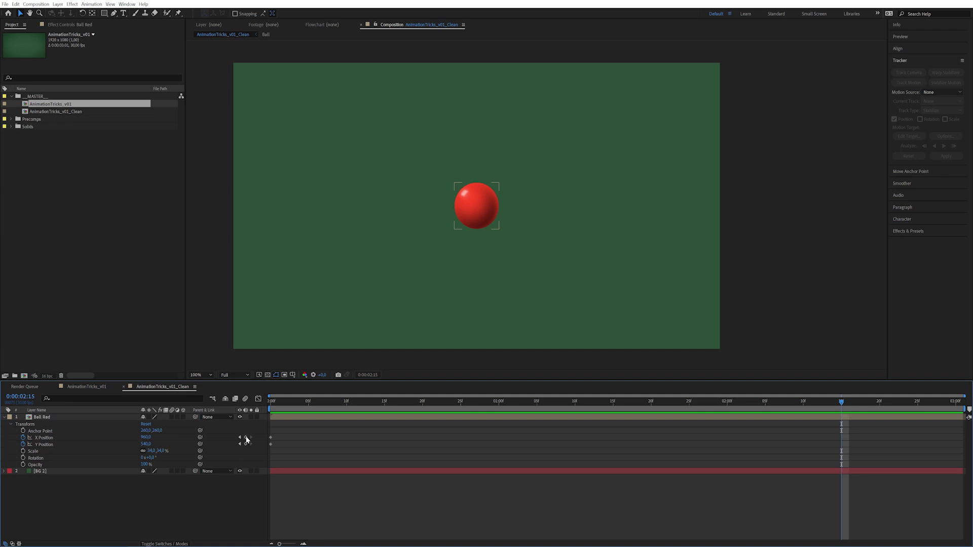
{"action": "left_click", "coordinate": [245, 438]}
{"action": "left_click", "coordinate": [243, 503]}
{"action": "mouse_move", "coordinate": [835, 402]}
{"action": "left_mouse_down"}
{"action": "mouse_move", "coordinate": [282, 393]}
{"action": "mouse_move", "coordinate": [752, 388]}
{"action": "mouse_move", "coordinate": [841, 410]}
{"action": "left_mouse_up"}
{"action": "left_click", "coordinate": [66, 418]}
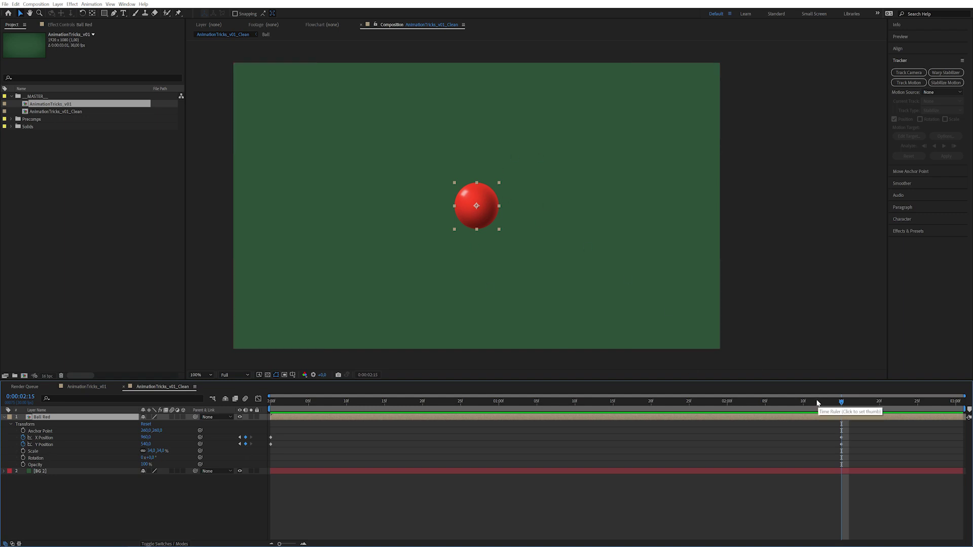
- Add a Y Position keyframe at 0:00:02:05 and raise the ball to a Y Position of about 491 at 0:00:02:10
{"action": "left_click_drag", "start_coordinate": [817, 404], "coordinate": [765, 403]}
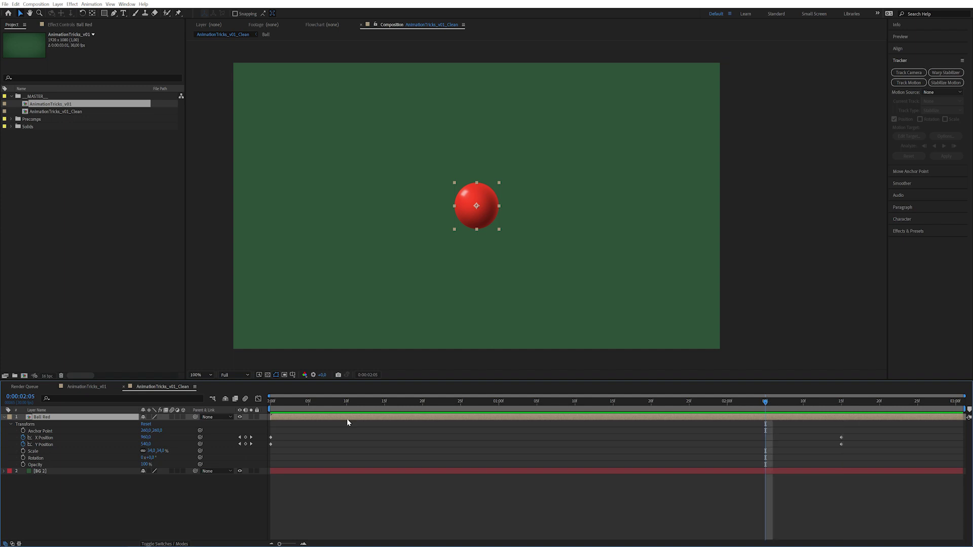
{"action": "left_click", "coordinate": [247, 445]}
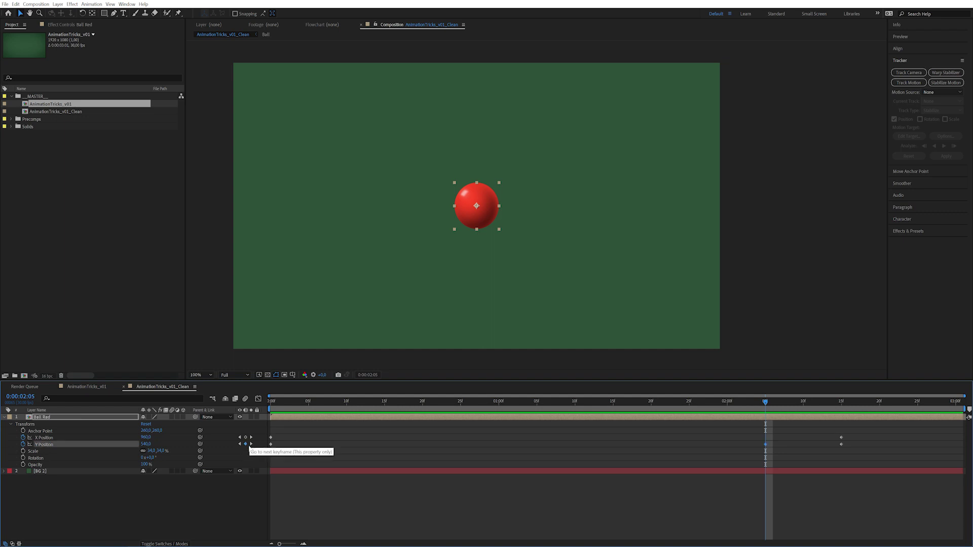
{"action": "left_click", "coordinate": [246, 438]}
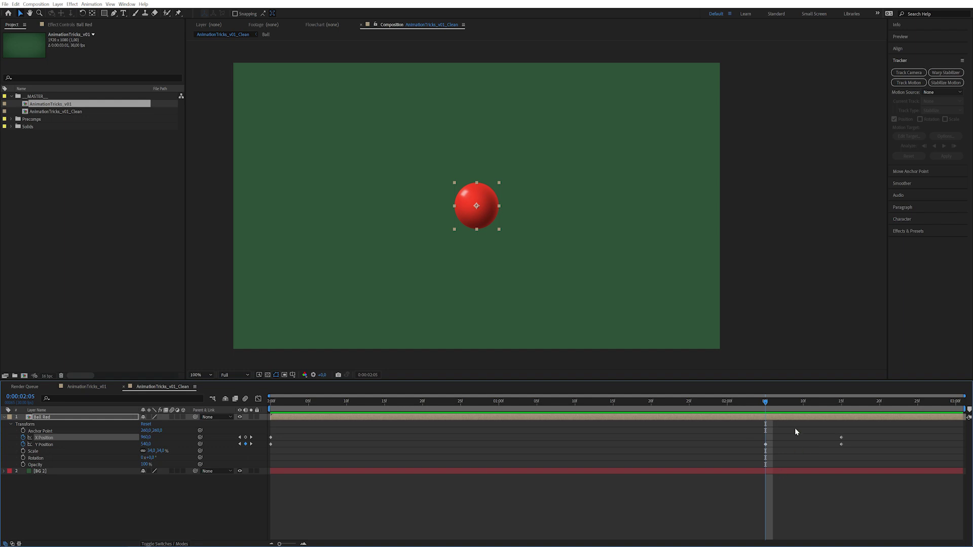
{"action": "left_click_drag", "start_coordinate": [769, 404], "coordinate": [804, 404]}
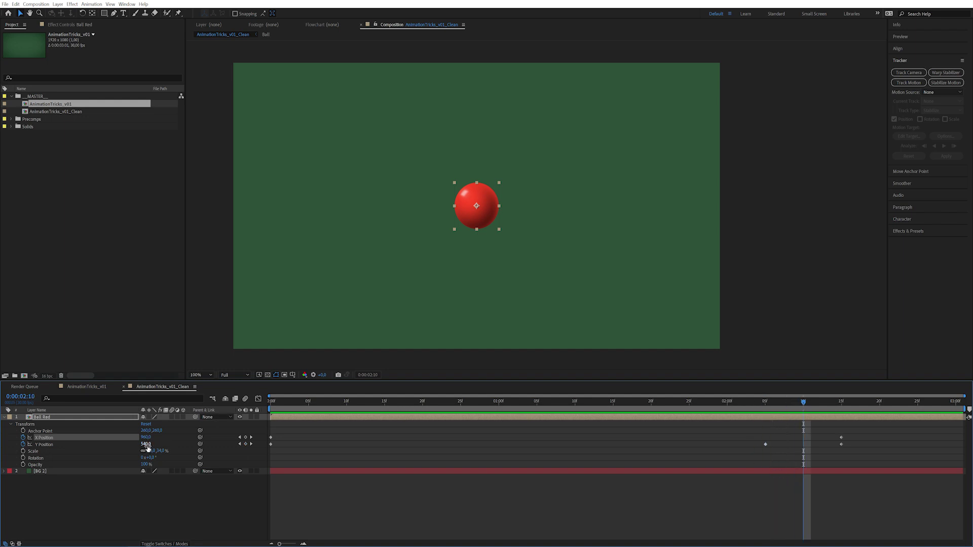
{"action": "left_click_drag", "start_coordinate": [146, 445], "coordinate": [126, 445]}
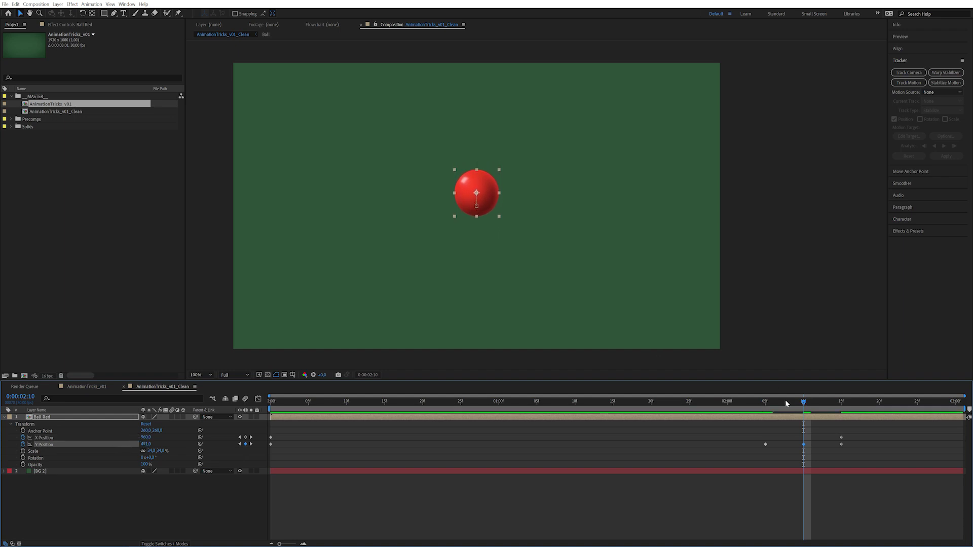
- Add a ground-level Y Position keyframe at 0:00:01:18 and raise the ball to about 402 at 0:00:01:27
{"action": "left_click_drag", "start_coordinate": [769, 402], "coordinate": [636, 402]}
{"action": "left_click", "coordinate": [339, 447]}
{"action": "left_click", "coordinate": [245, 444]}
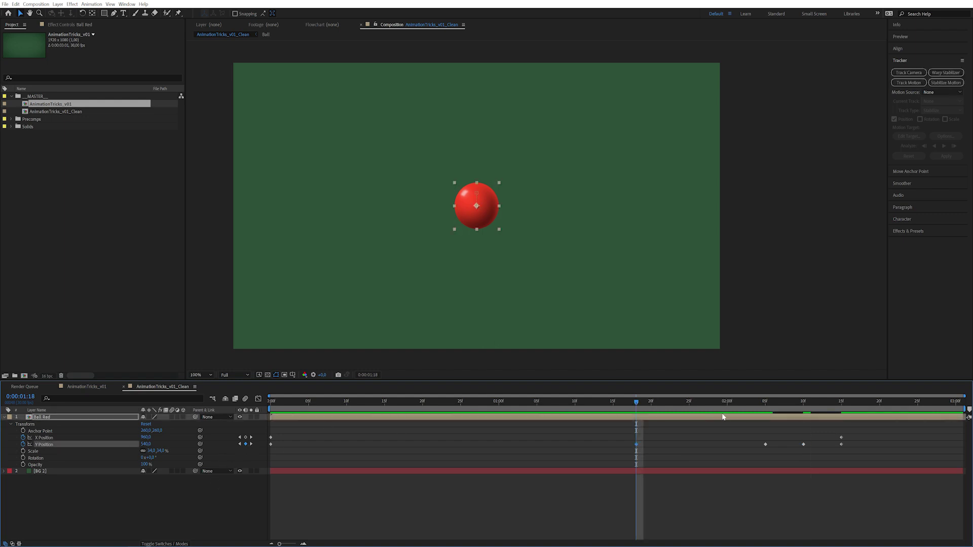
{"action": "left_click", "coordinate": [698, 403]}
{"action": "left_click", "coordinate": [704, 402]}
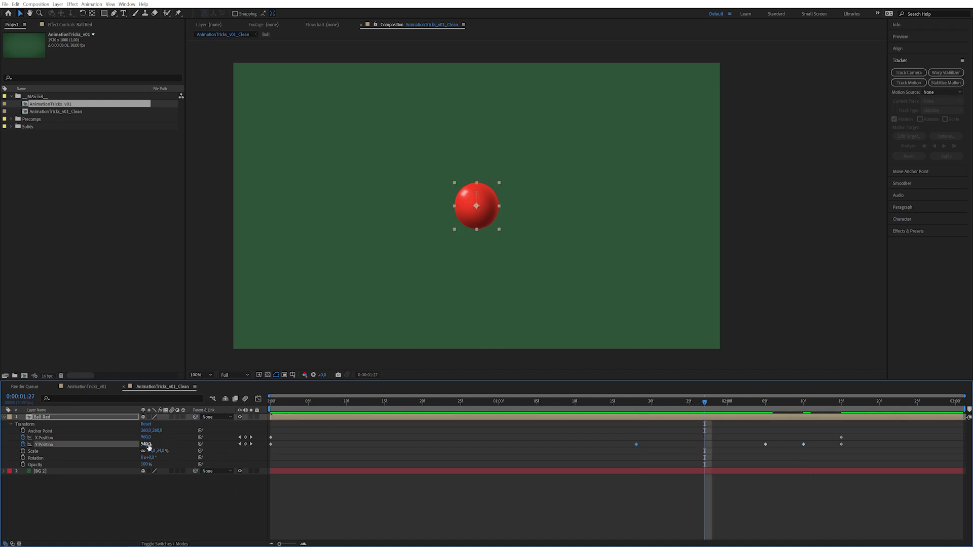
{"action": "left_click_drag", "start_coordinate": [146, 445], "coordinate": [92, 445]}
- Add a Y Position keyframe at 0:00:00:22, raise the ball to about 191 at 0:00:01:05, and preview the bounce
{"action": "left_click_drag", "start_coordinate": [574, 403], "coordinate": [440, 408]}
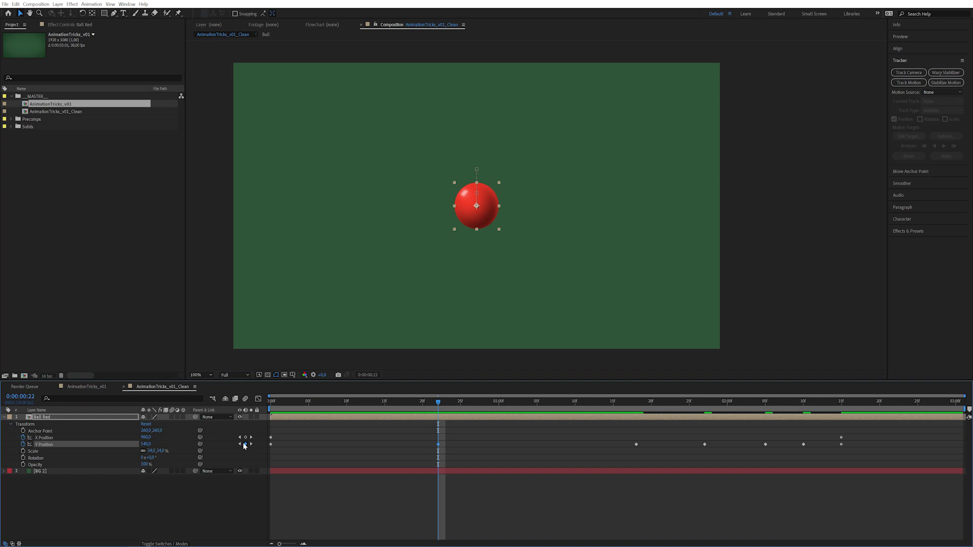
{"action": "left_click", "coordinate": [536, 410]}
{"action": "left_click", "coordinate": [174, 514]}
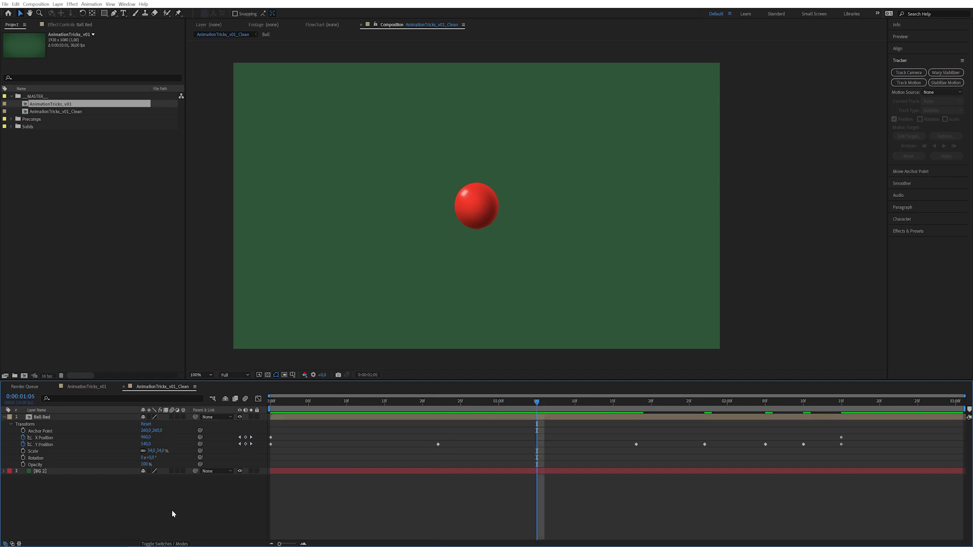
{"action": "left_click_drag", "start_coordinate": [147, 445], "coordinate": [10, 437]}
{"action": "key", "text": "space"}
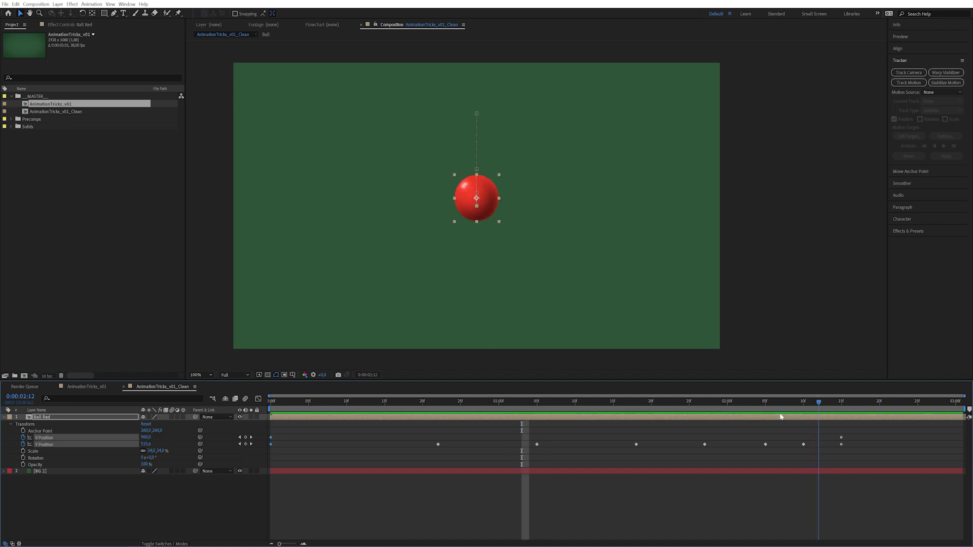
{"action": "key", "text": "space"}
- Delete the keyframes before the ball's highest point, shift the remaining ones to start at frame 0, and play the animation
{"action": "left_click_drag", "start_coordinate": [457, 479], "coordinate": [221, 434]}
{"action": "key", "text": "Delete"}
{"action": "left_click_drag", "start_coordinate": [865, 430], "coordinate": [272, 448]}
{"action": "left_click_drag", "start_coordinate": [278, 409], "coordinate": [471, 389]}
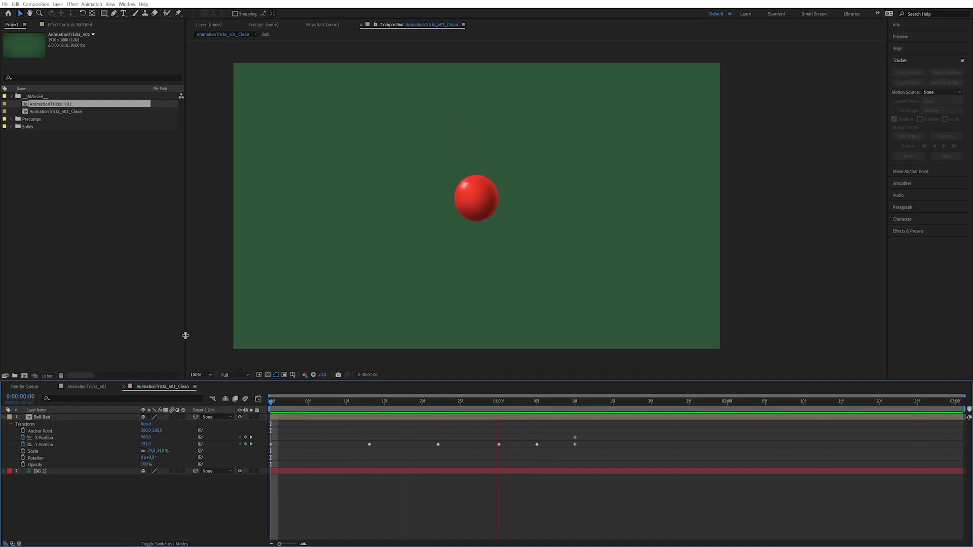
{"action": "key", "text": "space"}
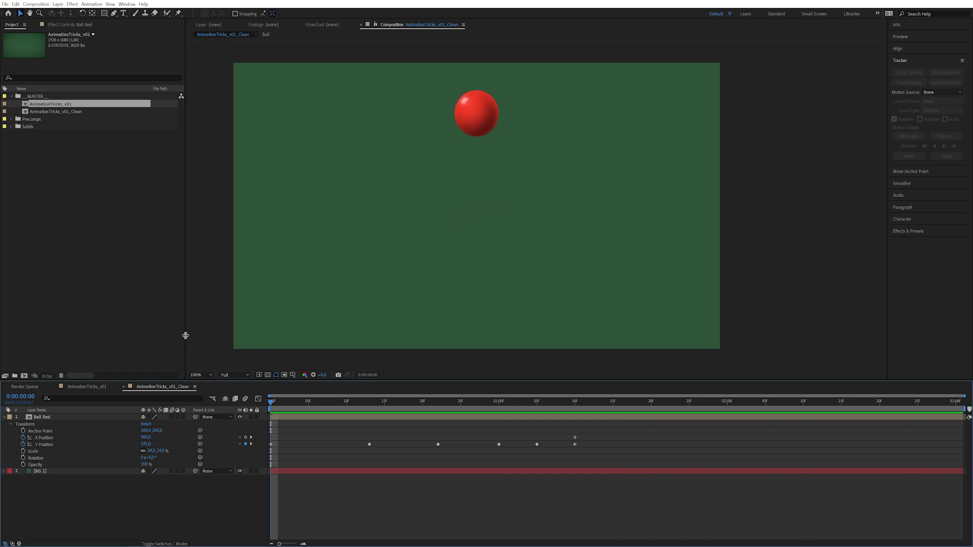
- Show the ball's Y Position curve in the Graph Editor and inspect the first ground-contact keyframe
{"action": "left_click", "coordinate": [53, 445]}
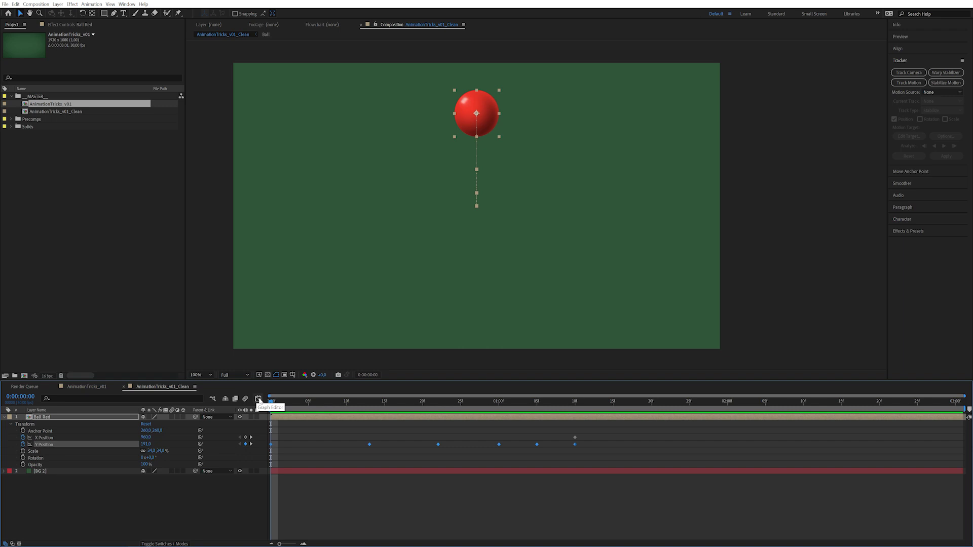
{"action": "left_click", "coordinate": [258, 400]}
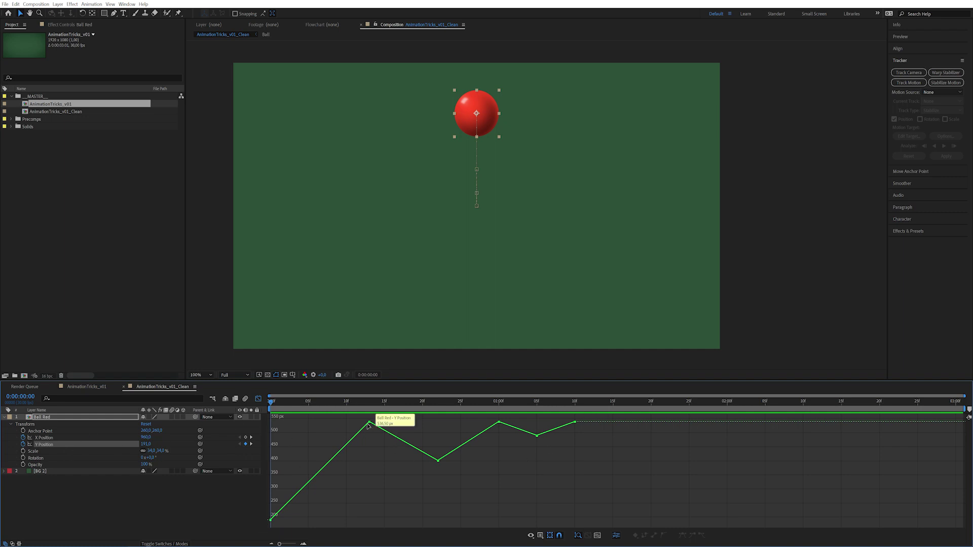
{"action": "left_click_drag", "start_coordinate": [392, 436], "coordinate": [359, 417]}
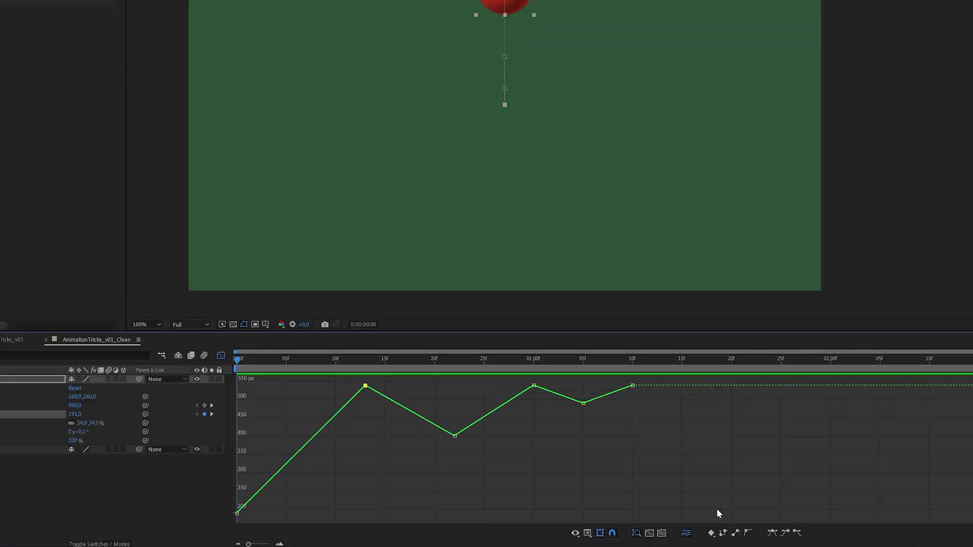
{"action": "left_click_drag", "start_coordinate": [638, 520], "coordinate": [509, 481]}
- Apply Easy Ease to all Y Position keyframes on the curve and preview the smoothed motion
{"action": "left_click_drag", "start_coordinate": [593, 440], "coordinate": [229, 521]}
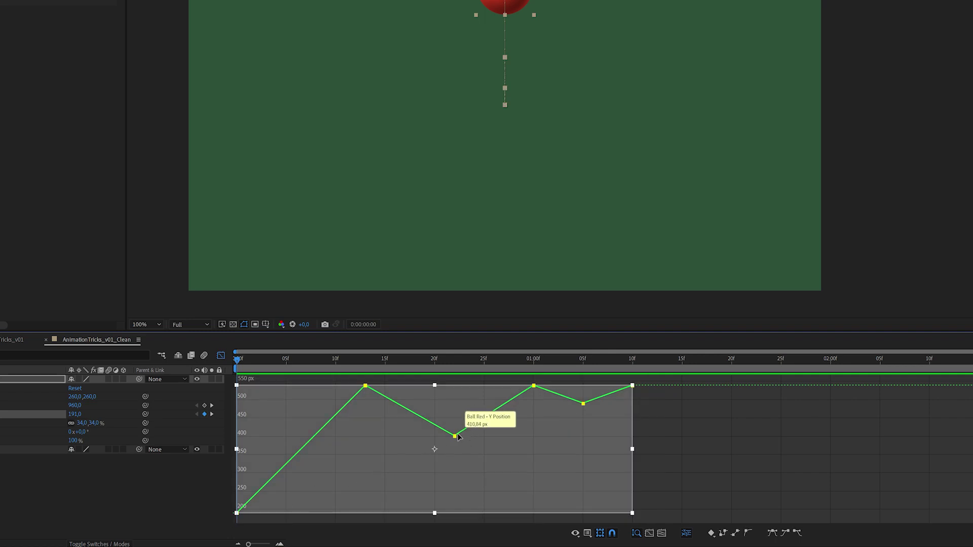
{"action": "right_click", "coordinate": [457, 436]}
{"action": "mouse_move", "coordinate": [507, 432]}
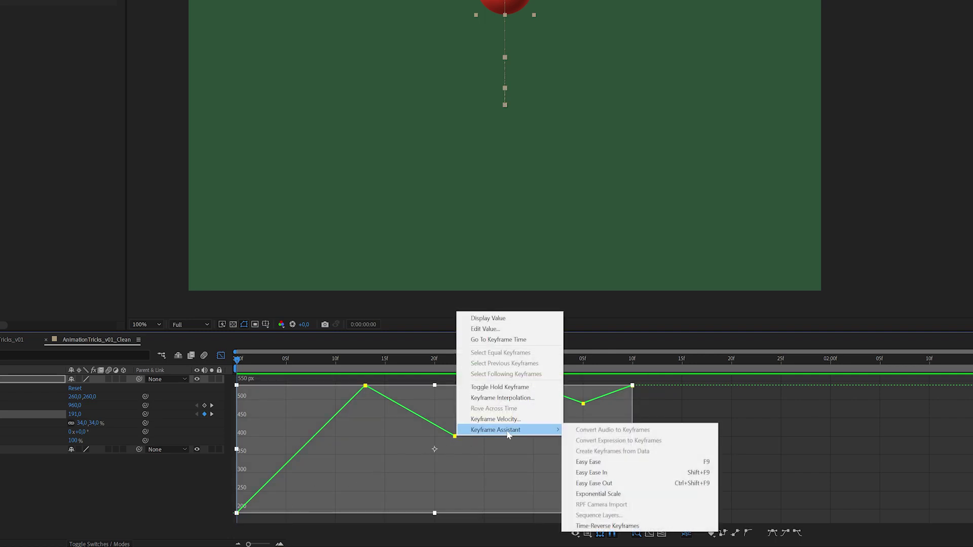
{"action": "left_click", "coordinate": [615, 463]}
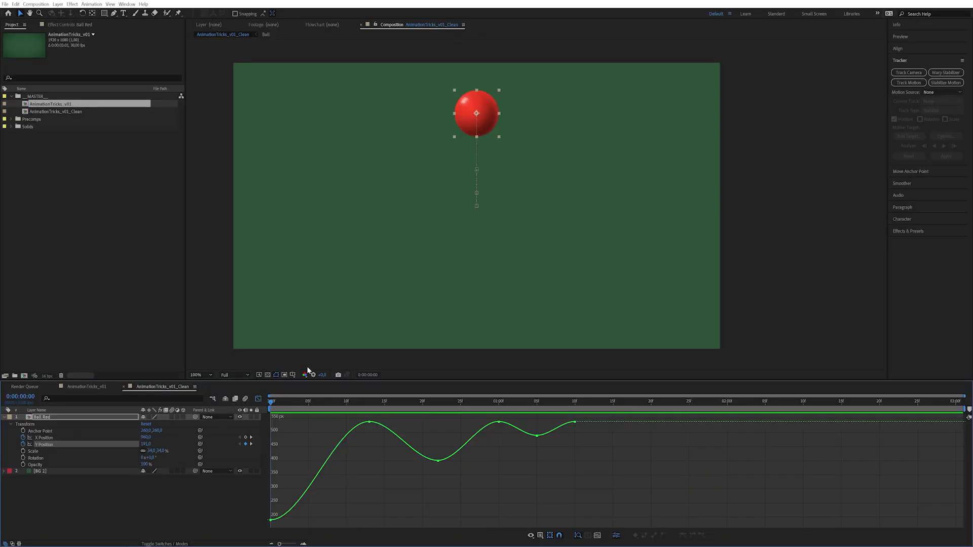
{"action": "key", "text": "space"}
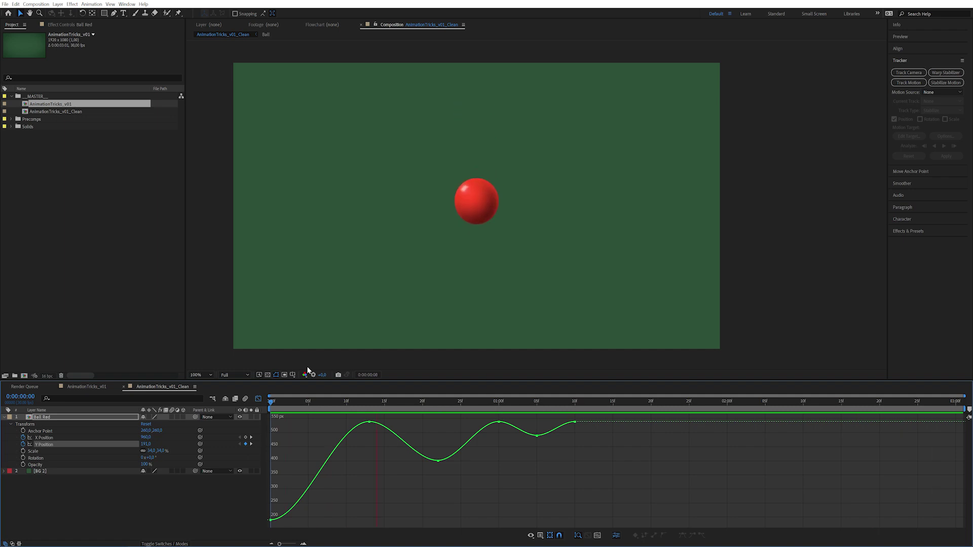
{"action": "key", "text": "space"}
- Pull both handles of the Y Position keyframe at 0:00:00:13 steeply downward to form a sharp bounce point
{"action": "left_click", "coordinate": [370, 421]}
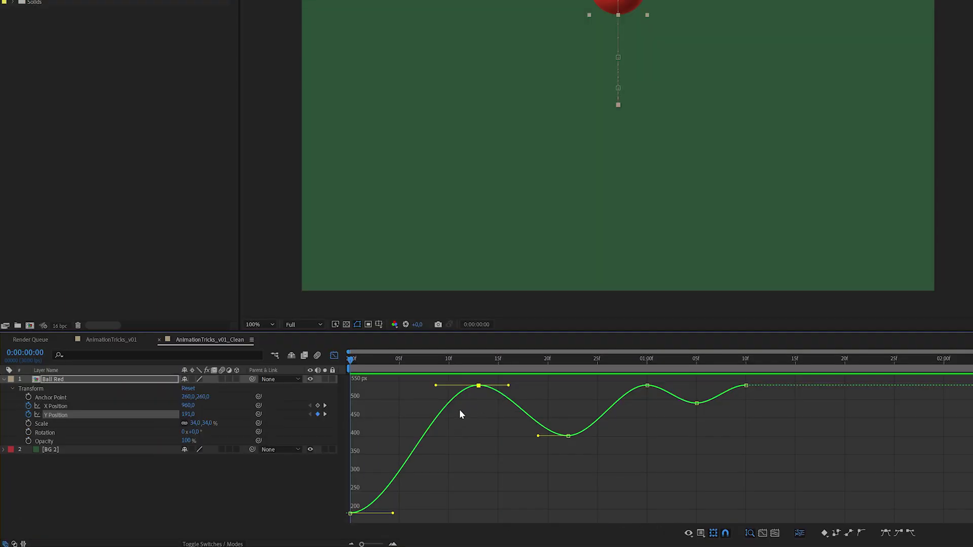
{"action": "left_click_drag", "start_coordinate": [396, 363], "coordinate": [479, 377]}
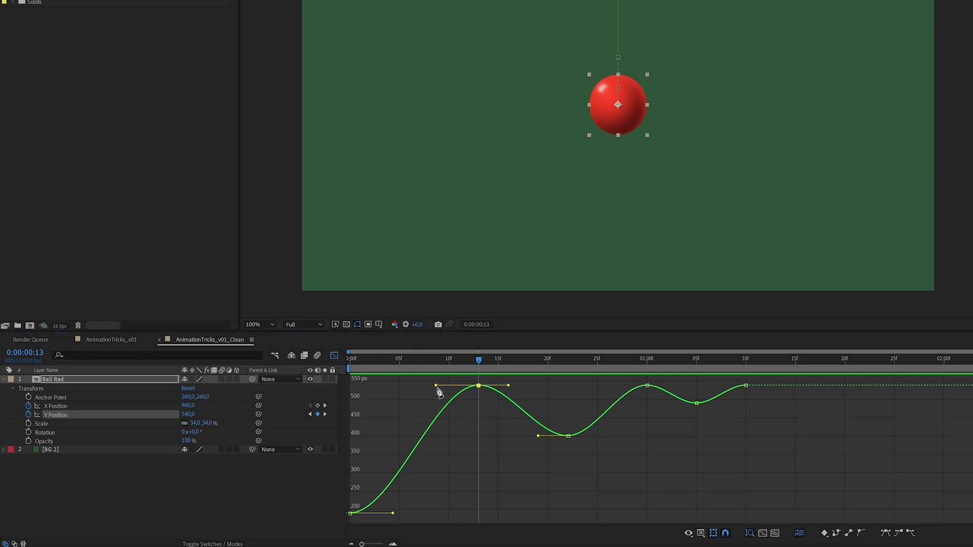
{"action": "mouse_move", "coordinate": [436, 385]}
{"action": "left_mouse_down"}
{"action": "mouse_move", "coordinate": [450, 428]}
{"action": "mouse_move", "coordinate": [440, 384]}
{"action": "left_mouse_up"}
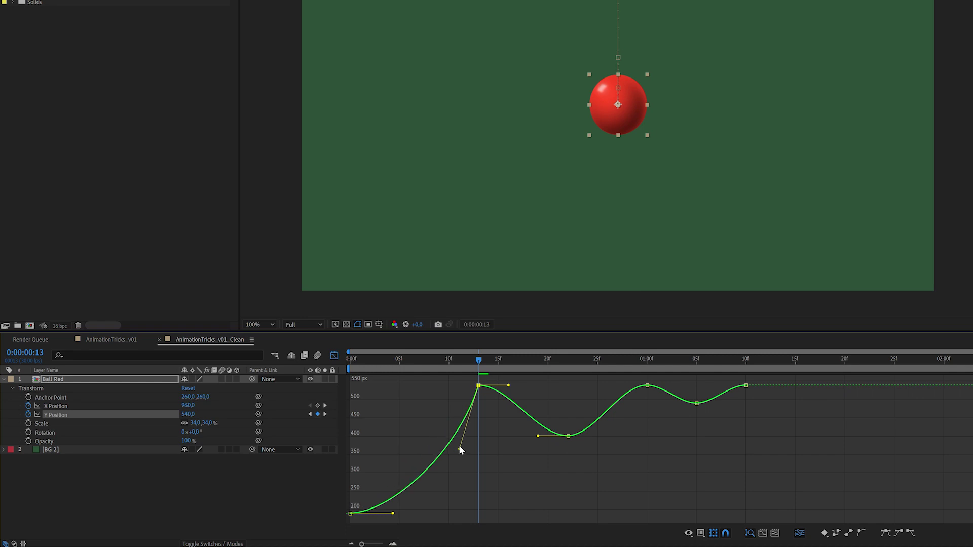
{"action": "left_click_drag", "start_coordinate": [459, 448], "coordinate": [484, 455]}
{"action": "key", "text": "F9"}
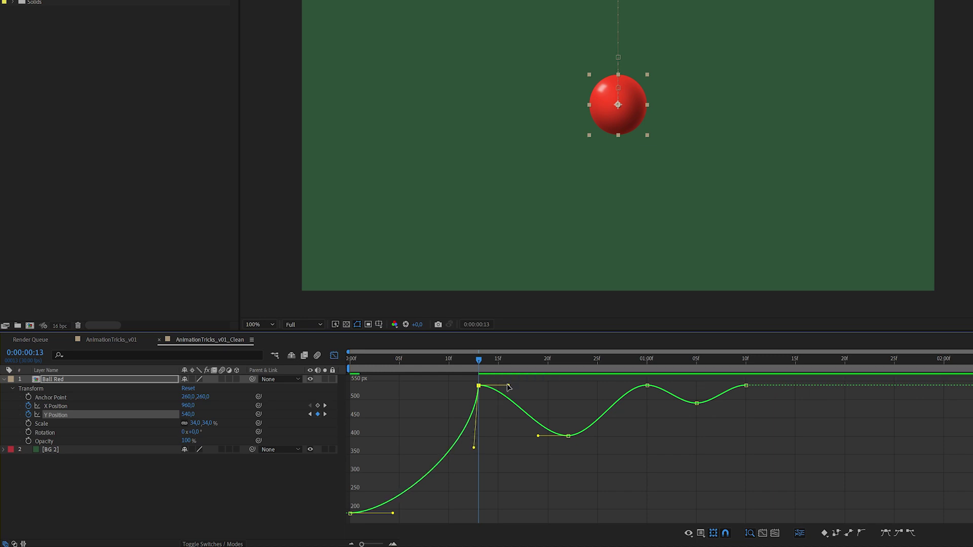
{"action": "left_click_drag", "start_coordinate": [508, 385], "coordinate": [481, 445]}
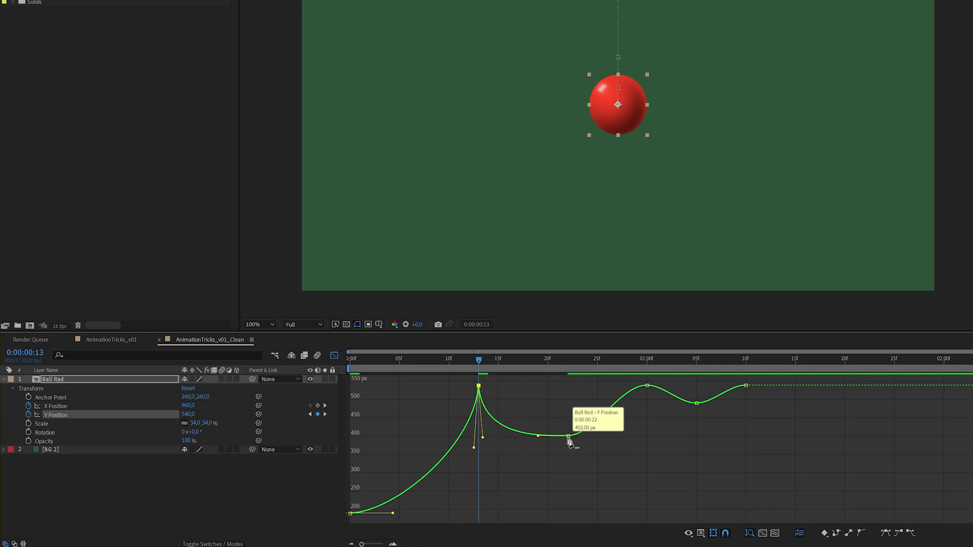
{"action": "left_click", "coordinate": [569, 437], "text": "ctrl"}
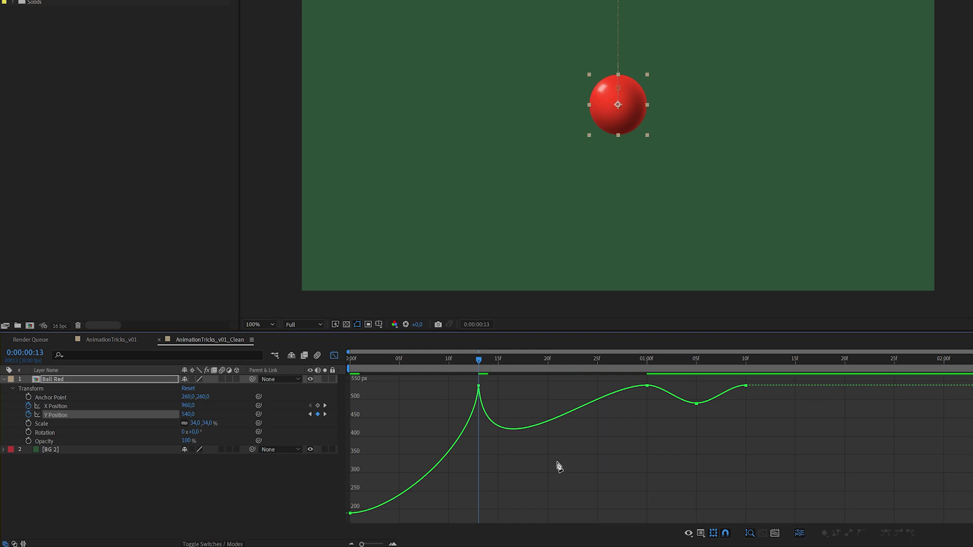
{"action": "key", "text": "ctrl+z"}
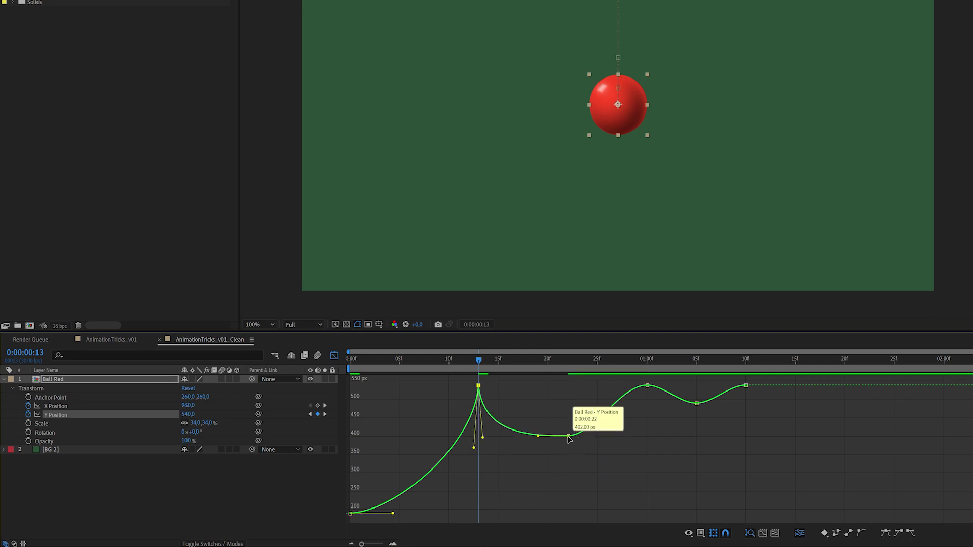
- Widen the Y Position handles around both bounce peaks and bend the ground contacts at 0:00:01:00 and 0:00:01:10 into sharp points
{"action": "left_click", "coordinate": [568, 436]}
{"action": "left_click_drag", "start_coordinate": [594, 436], "coordinate": [598, 438]}
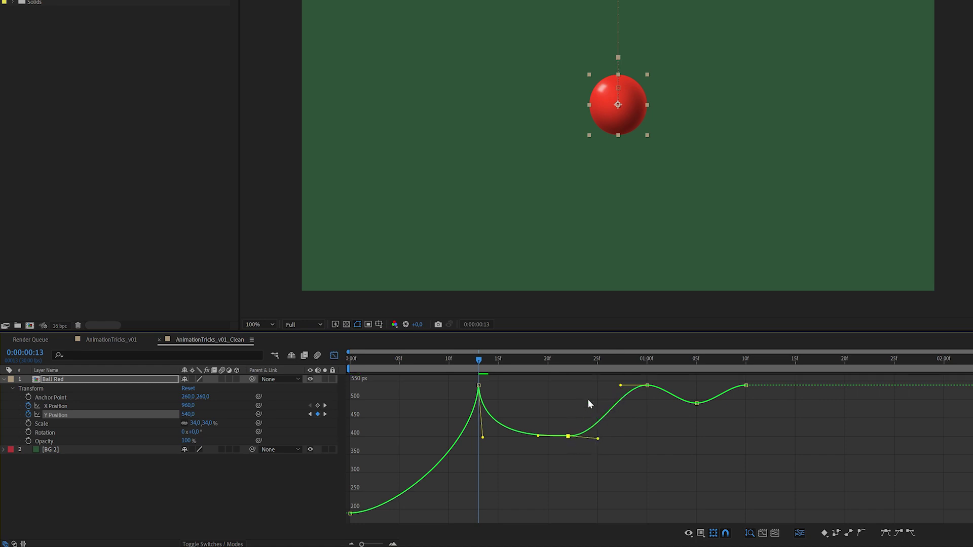
{"action": "key", "text": "ctrl+z"}
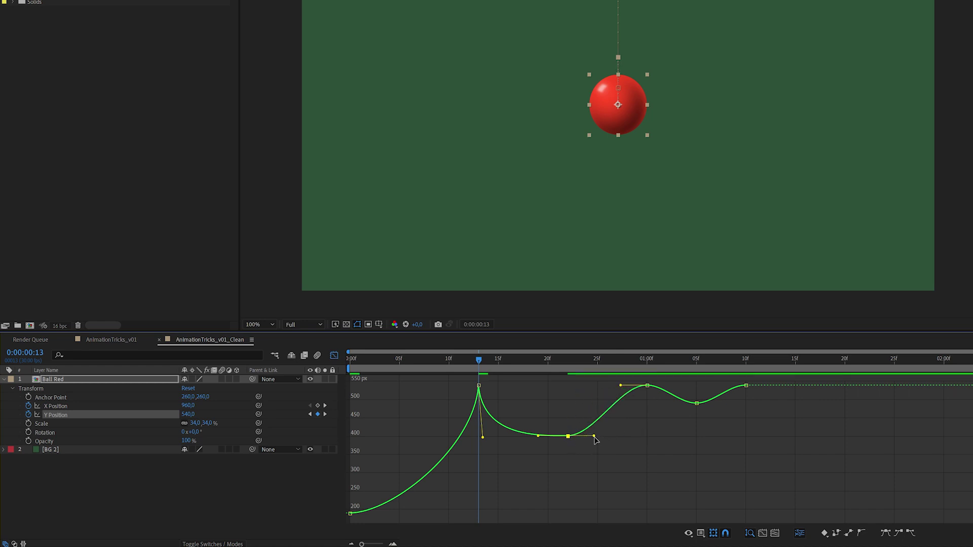
{"action": "left_click_drag", "start_coordinate": [594, 437], "coordinate": [621, 437]}
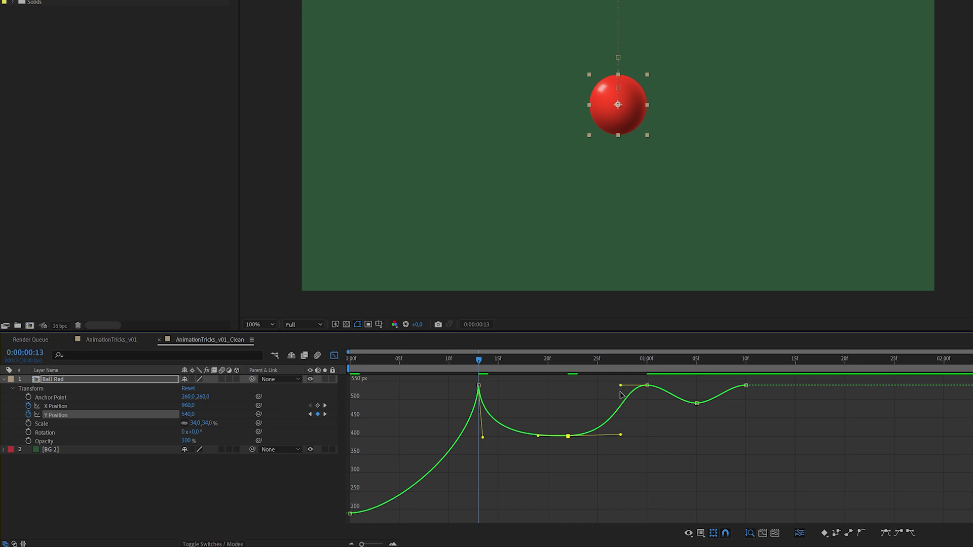
{"action": "left_click_drag", "start_coordinate": [620, 385], "coordinate": [634, 415]}
{"action": "left_click_drag", "start_coordinate": [662, 386], "coordinate": [743, 401]}
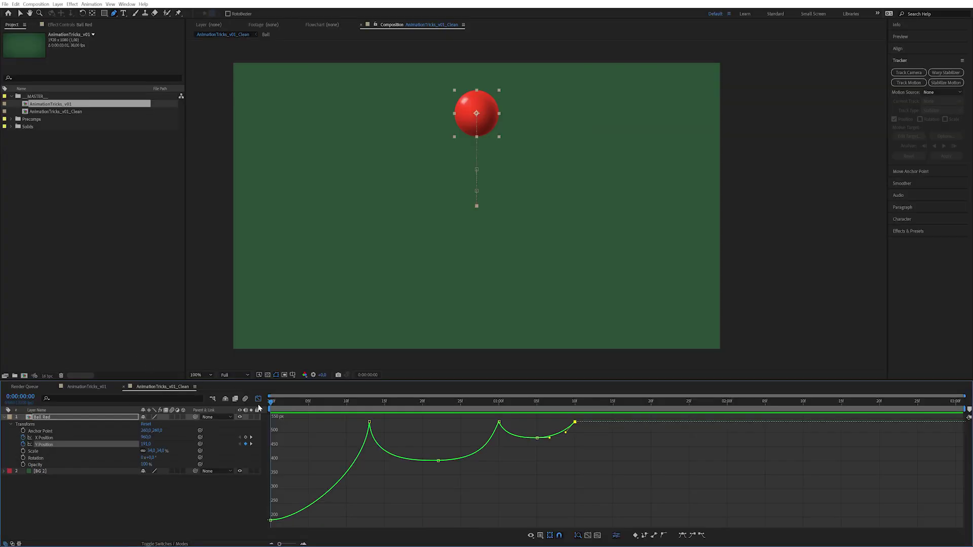
- Add a small final bounce with a Y Position keyframe at 0:00:01:14 and one of 521 at 0:00:01:12
{"action": "left_click_drag", "start_coordinate": [591, 404], "coordinate": [605, 405]}
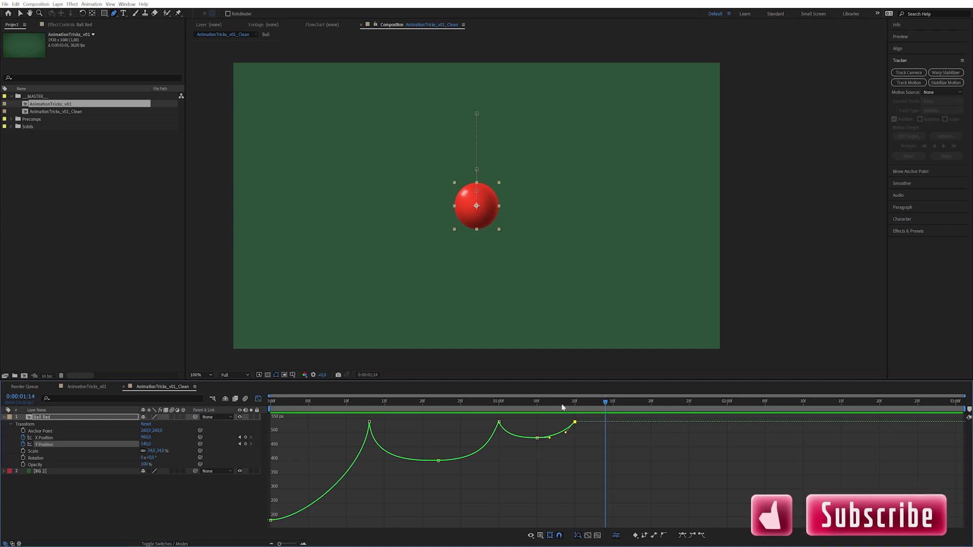
{"action": "left_click", "coordinate": [246, 444]}
{"action": "left_click", "coordinate": [590, 404]}
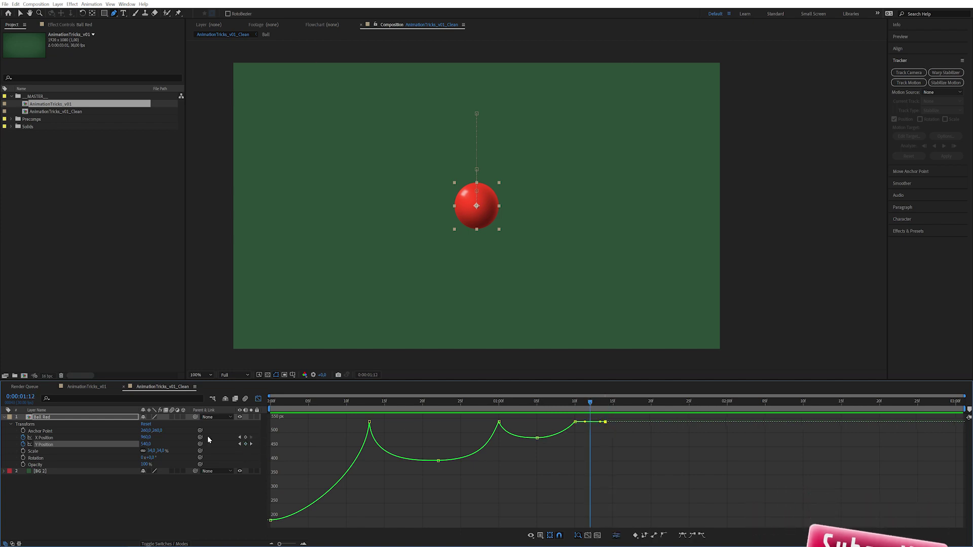
{"action": "left_click_drag", "start_coordinate": [144, 444], "coordinate": [144, 447]}
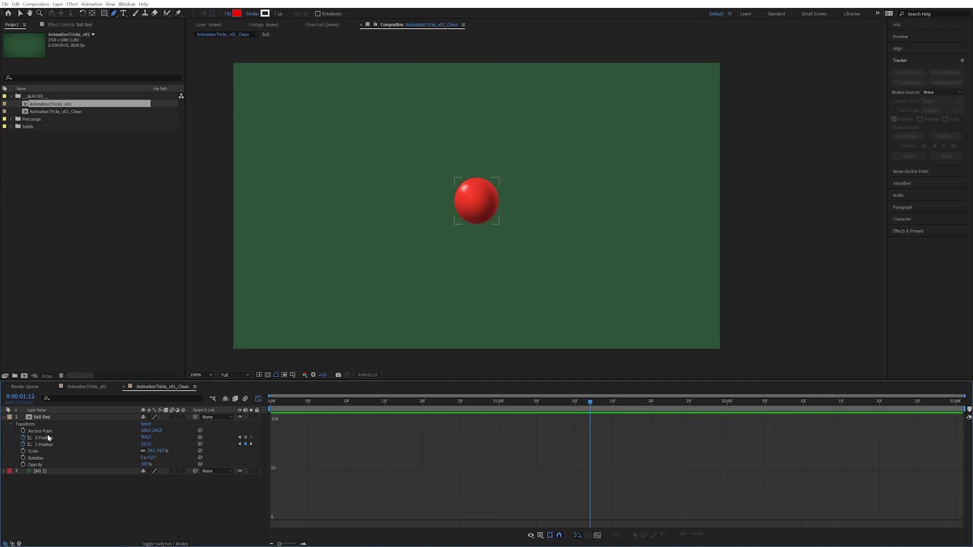
- Leave the Graph Editor, place the X Position keyframe at 0:00:01:14 and go back to 0:00:01:10
{"action": "left_click", "coordinate": [49, 438]}
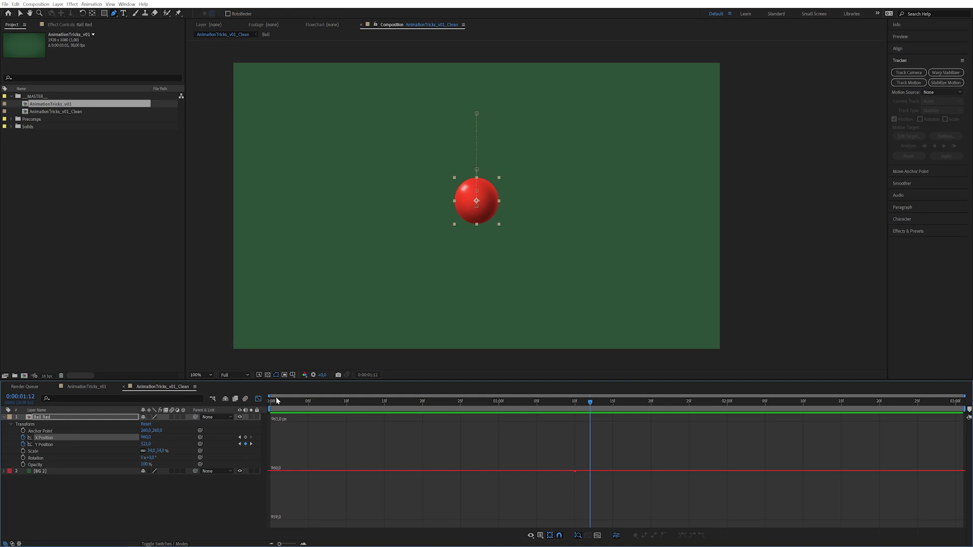
{"action": "left_click", "coordinate": [260, 398]}
{"action": "key", "text": "k"}
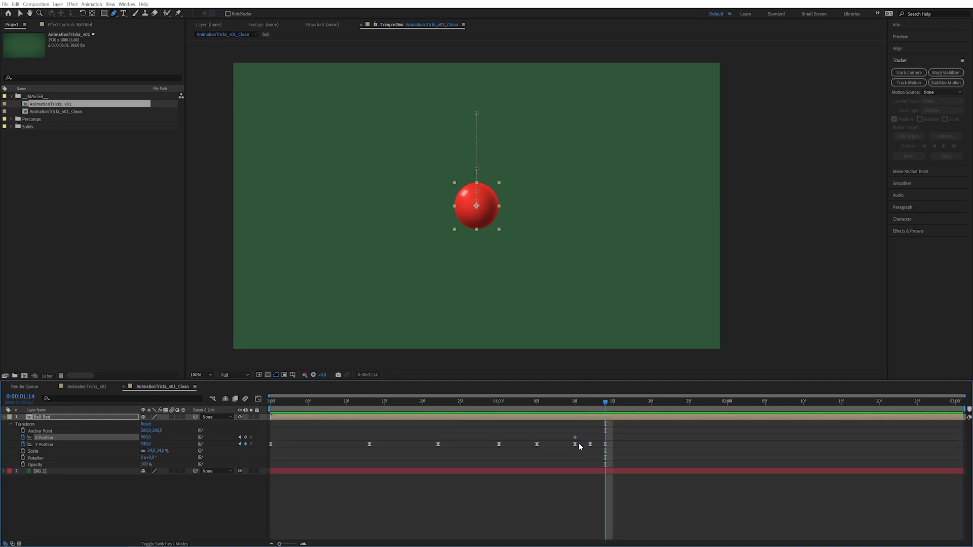
{"action": "left_click", "coordinate": [596, 403]}
{"action": "left_click_drag", "start_coordinate": [596, 403], "coordinate": [575, 419]}
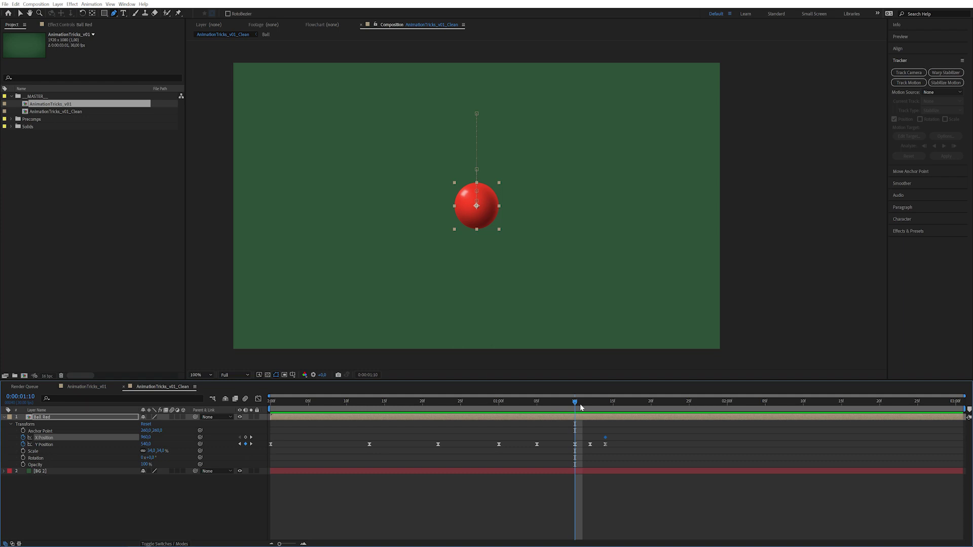
- Keyframe the ball's X Position at 941 at 0:00:01:10 and at 810 at 0:00:01:00
{"action": "left_click", "coordinate": [72, 419]}
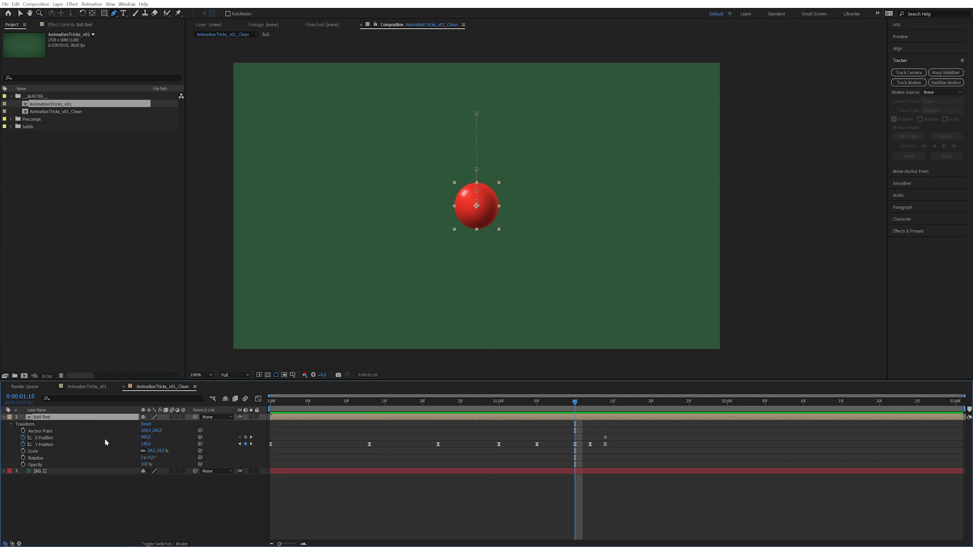
{"action": "left_click_drag", "start_coordinate": [146, 438], "coordinate": [137, 439]}
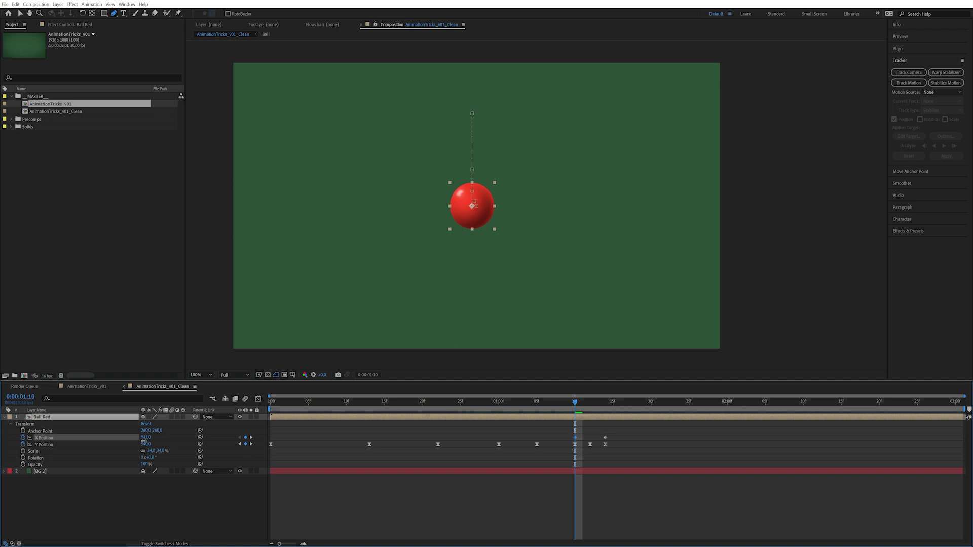
{"action": "left_click_drag", "start_coordinate": [559, 401], "coordinate": [499, 404]}
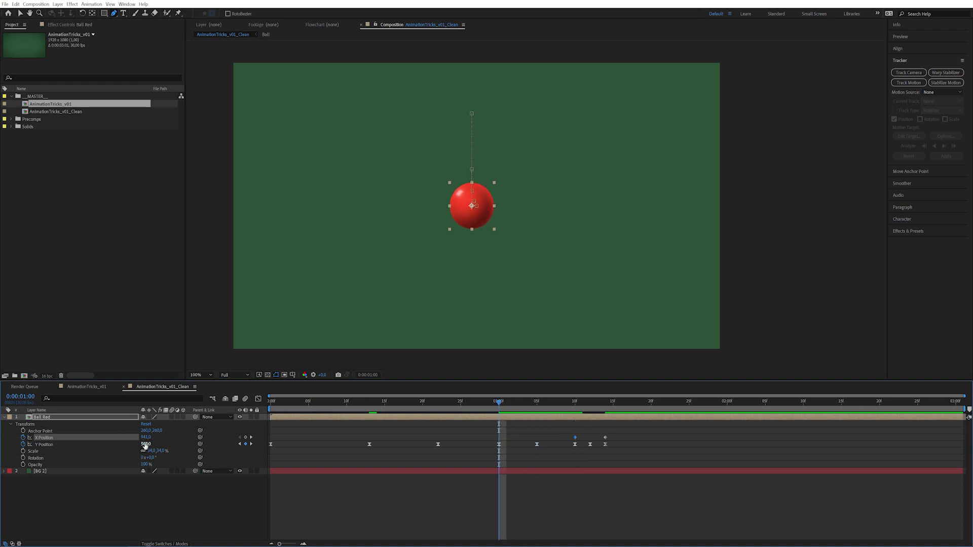
{"action": "left_click_drag", "start_coordinate": [147, 439], "coordinate": [99, 446]}
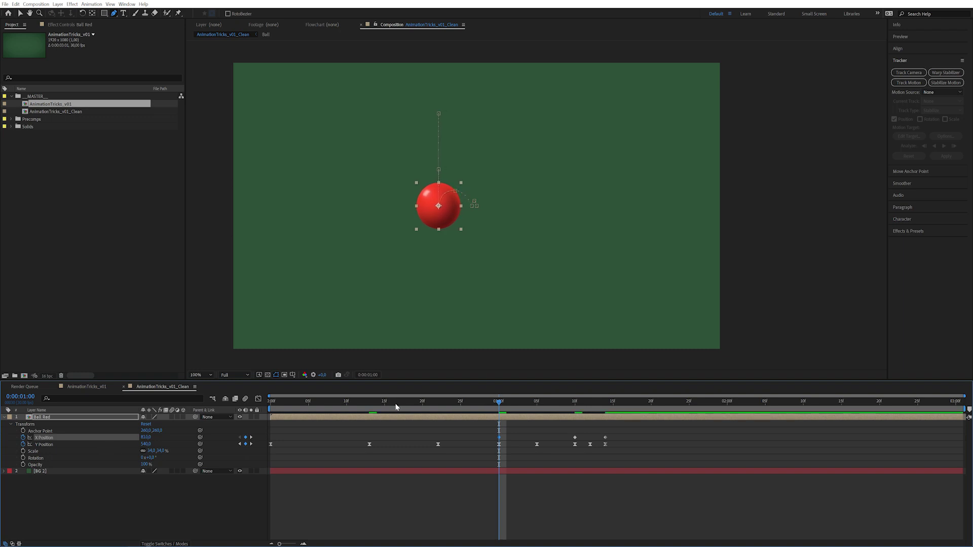
- Keyframe X Position farther left at 0:00:00:13 and start the ball above the frame's upper-left corner at frame 0
{"action": "left_click_drag", "start_coordinate": [396, 406], "coordinate": [370, 408]}
{"action": "left_click_drag", "start_coordinate": [150, 439], "coordinate": [69, 440]}
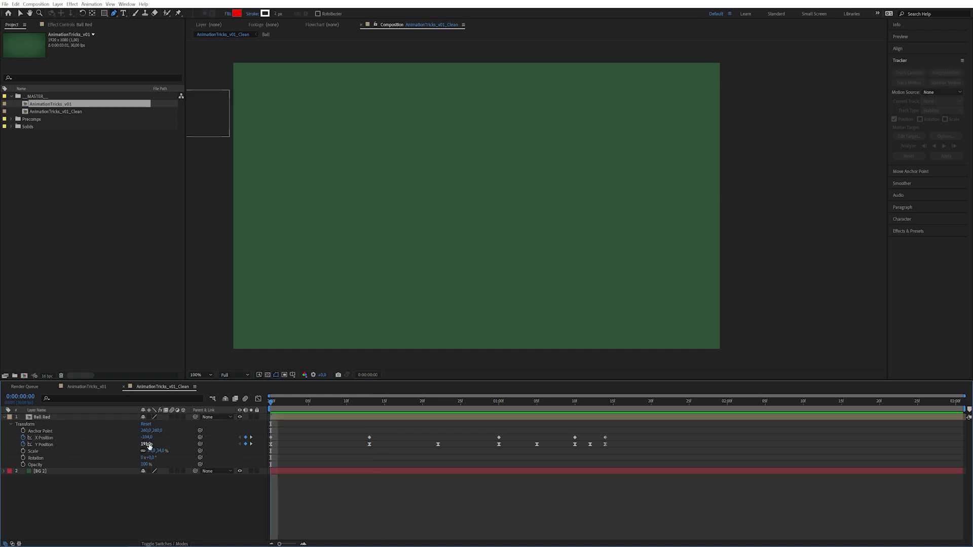
{"action": "left_click_drag", "start_coordinate": [145, 444], "coordinate": [56, 430]}
{"action": "left_click_drag", "start_coordinate": [146, 444], "coordinate": [226, 430]}
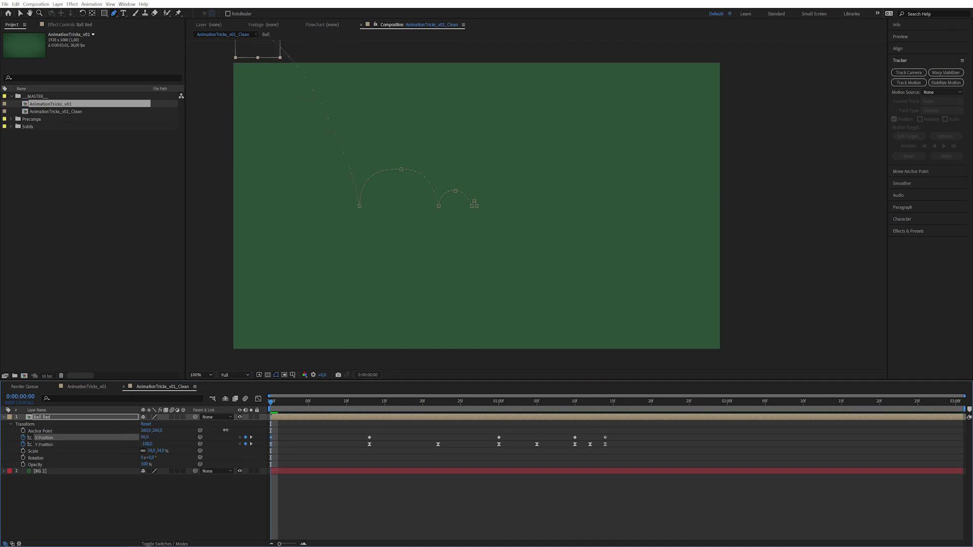
- Shift the keyframes from the second ground contact onward earlier so they start at 0:00:00:24, and preview the motion
{"action": "left_click", "coordinate": [438, 402]}
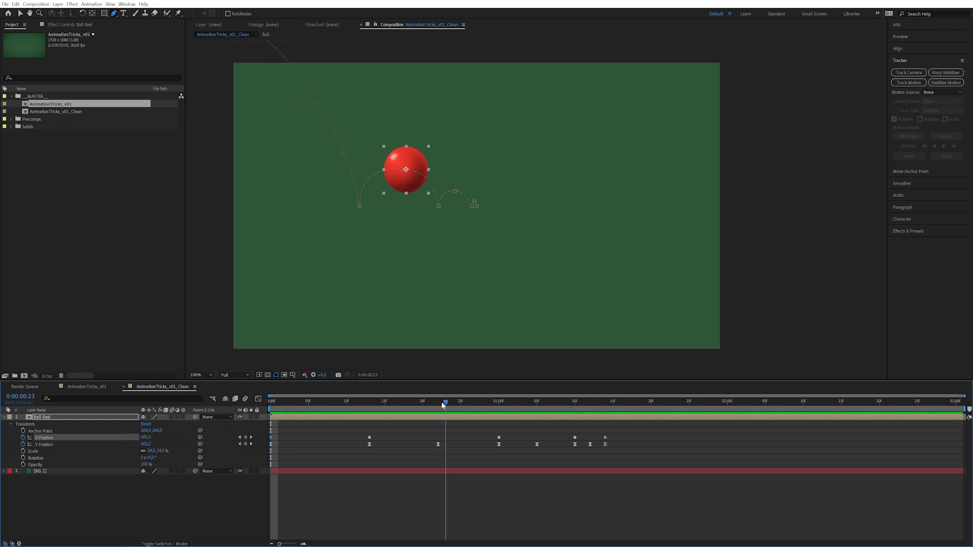
{"action": "key", "text": "v"}
{"action": "left_click_drag", "start_coordinate": [628, 428], "coordinate": [453, 444]}
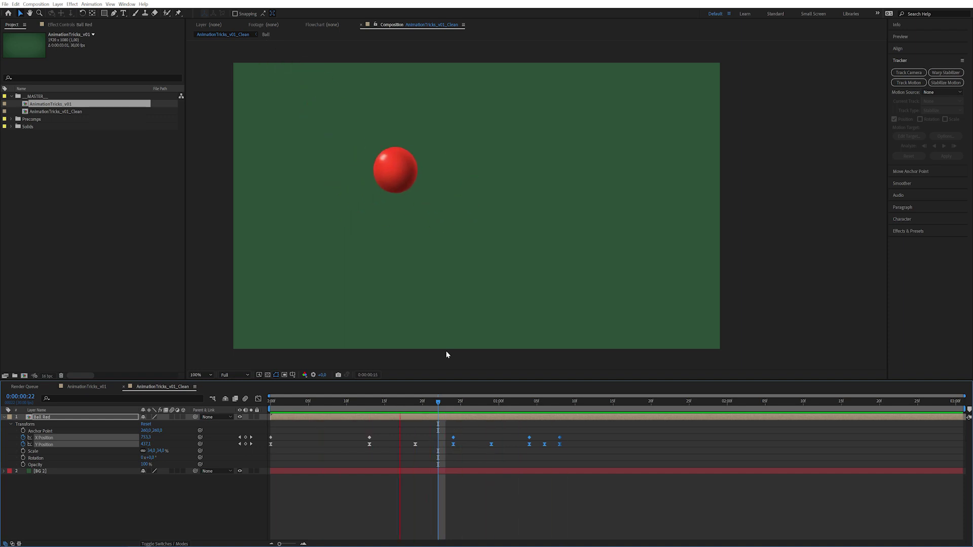
{"action": "key", "text": "space"}
- Refine the bounce keyframes and curve in the Graph Editor, then return to the layer bars and scrub through the motion
{"action": "key", "text": "shift+F3"}
{"action": "mouse_move", "coordinate": [509, 434]}
{"action": "left_mouse_down"}
{"action": "mouse_move", "coordinate": [524, 440]}
{"action": "mouse_move", "coordinate": [490, 440]}
{"action": "mouse_move", "coordinate": [527, 437]}
{"action": "left_mouse_up"}
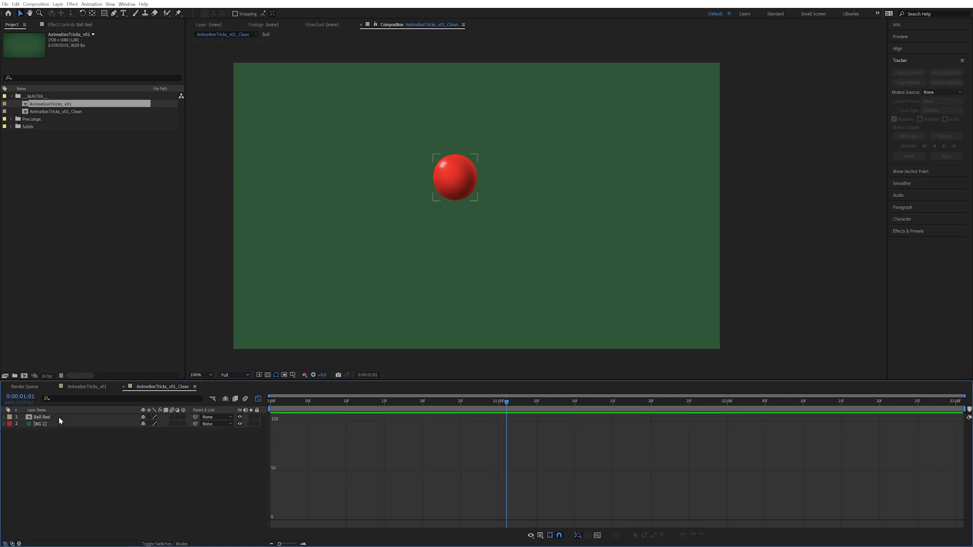
{"action": "left_click", "coordinate": [59, 417]}
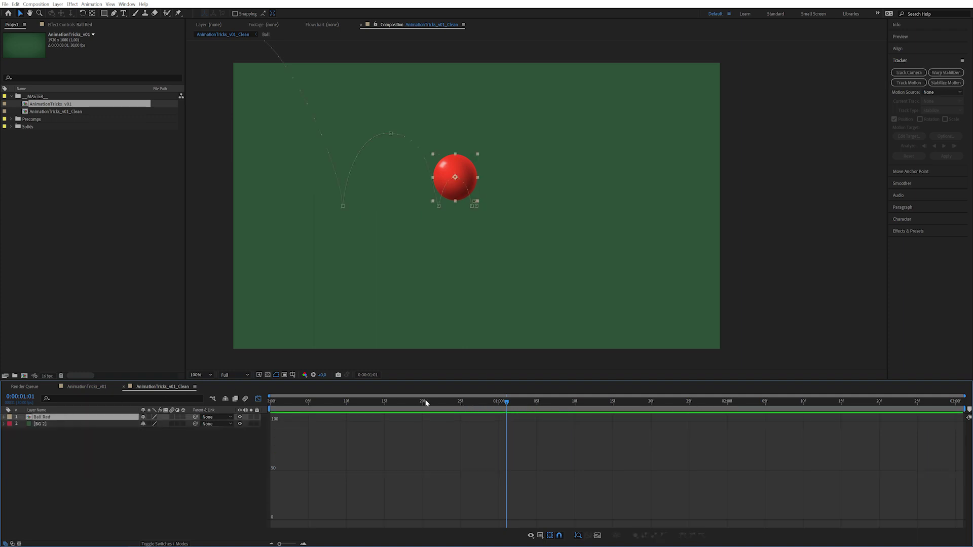
{"action": "left_click_drag", "start_coordinate": [416, 406], "coordinate": [407, 406]}
{"action": "left_click", "coordinate": [258, 399]}
{"action": "left_click_drag", "start_coordinate": [294, 406], "coordinate": [405, 434]}
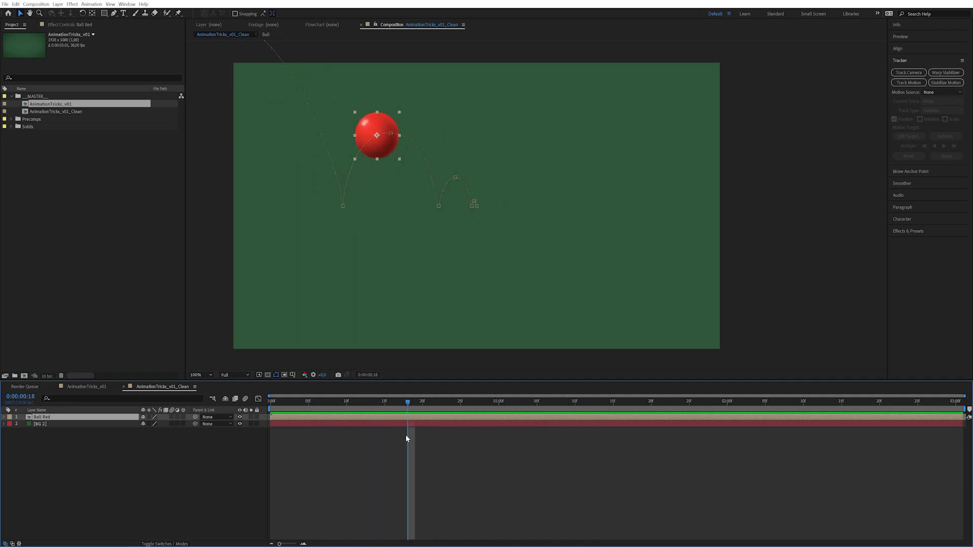
- Apply the CC Power Pin distort effect to the Ball Red layer and preview the animation
{"action": "left_click", "coordinate": [73, 24]}
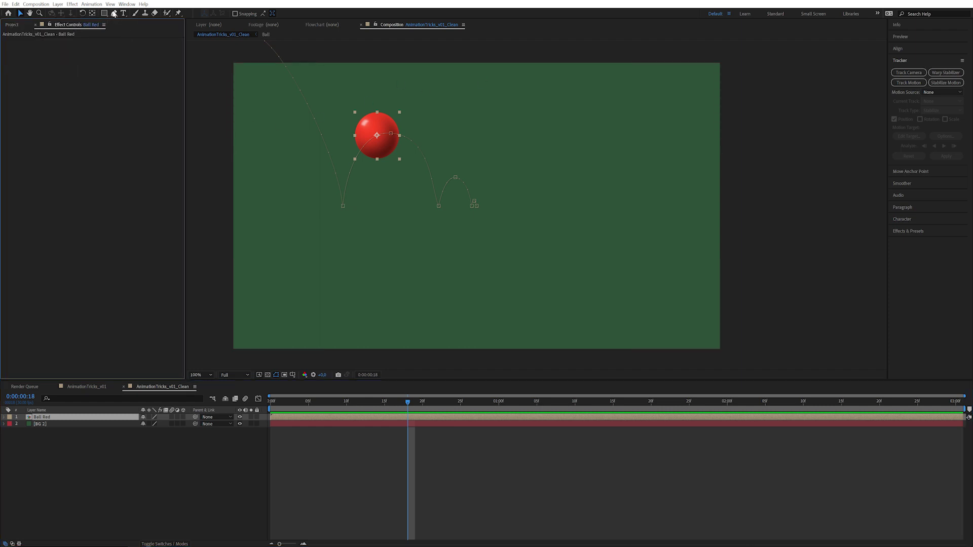
{"action": "left_click", "coordinate": [72, 4]}
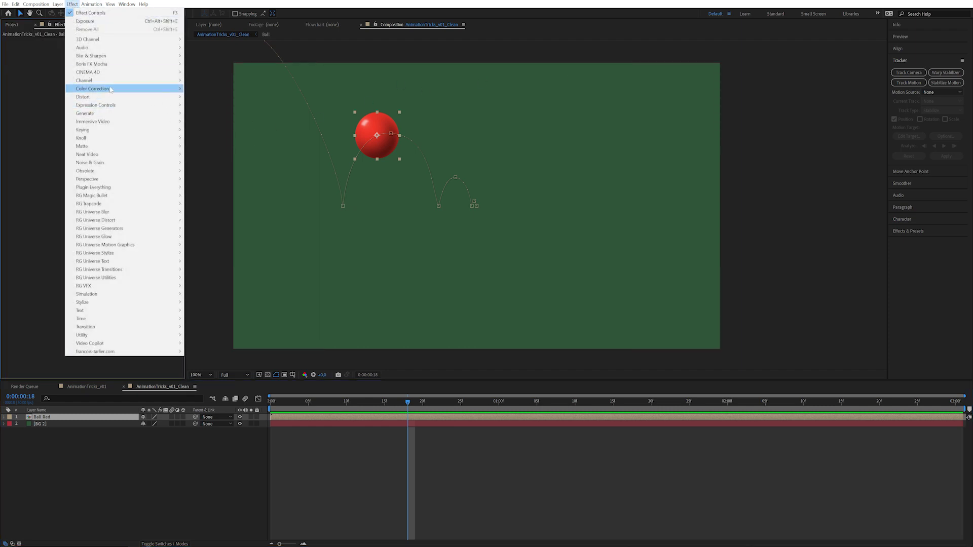
{"action": "mouse_move", "coordinate": [118, 98]}
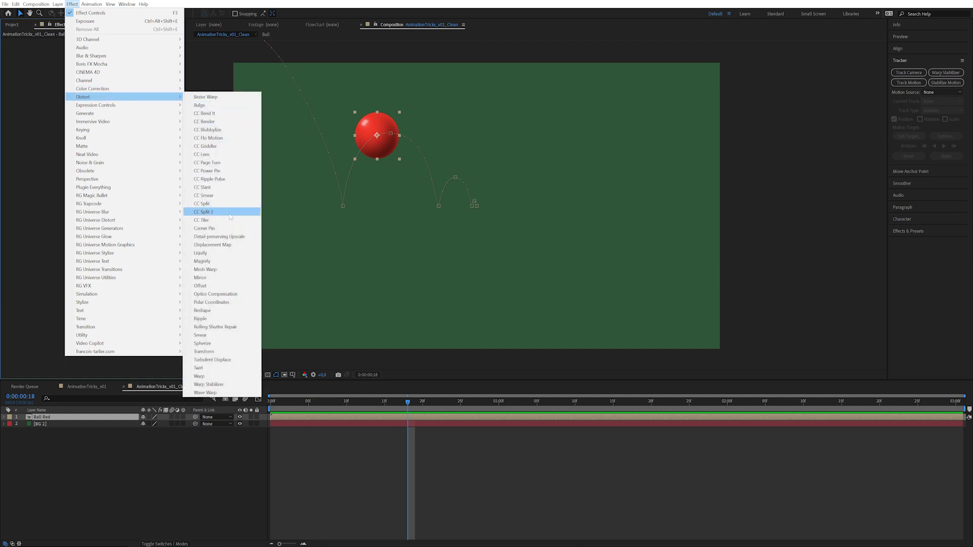
{"action": "left_click", "coordinate": [225, 171]}
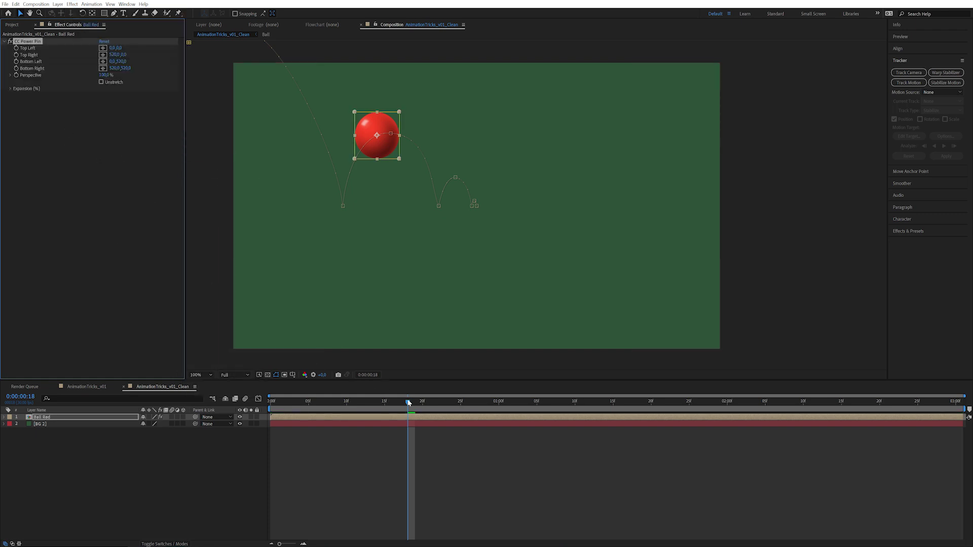
{"action": "mouse_move", "coordinate": [398, 409]}
{"action": "left_mouse_down"}
{"action": "mouse_move", "coordinate": [330, 401]}
{"action": "mouse_move", "coordinate": [384, 401]}
{"action": "left_mouse_up"}
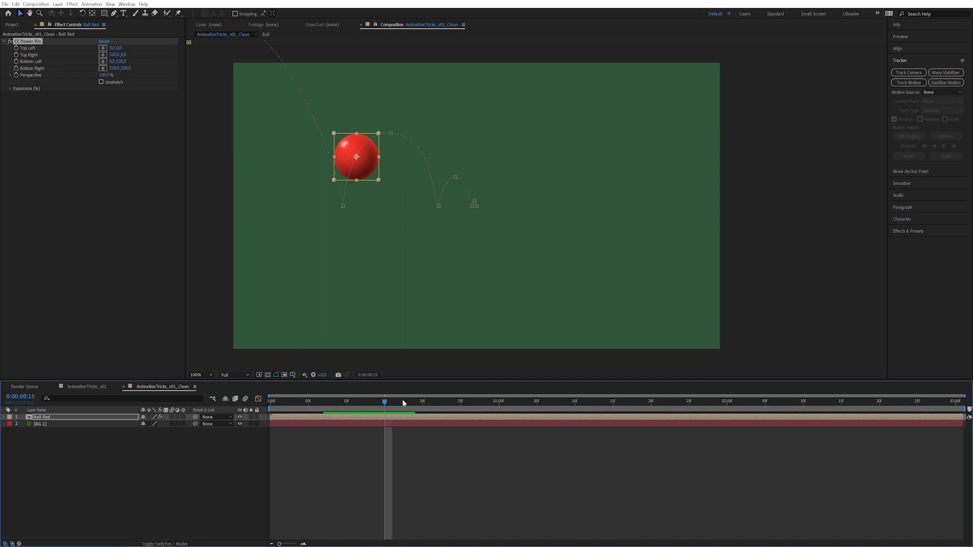
{"action": "key", "text": "space"}
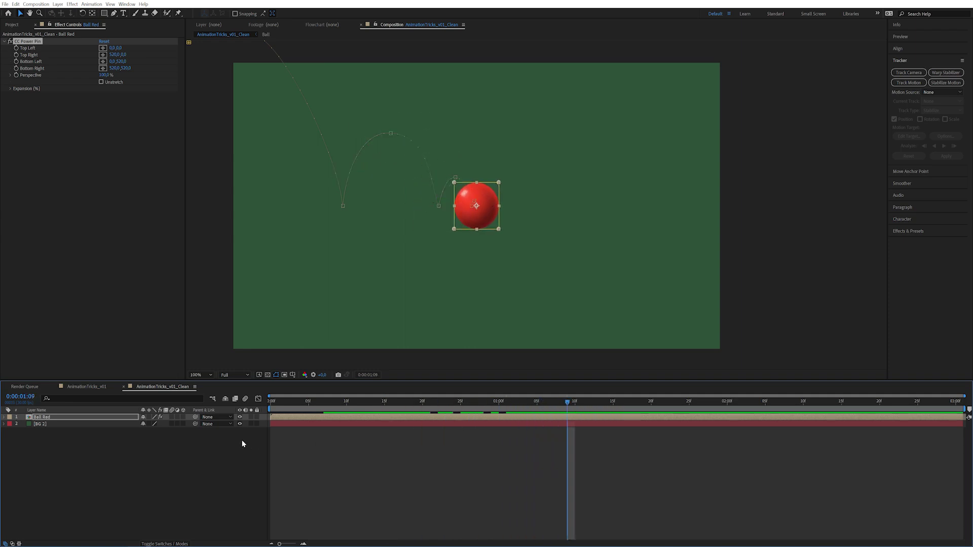
- Keyframe all four CC Power Pin corners at 0:00:01:09 and reveal the layer's keyframed properties
{"action": "left_click", "coordinate": [73, 417]}
{"action": "key", "text": "u"}
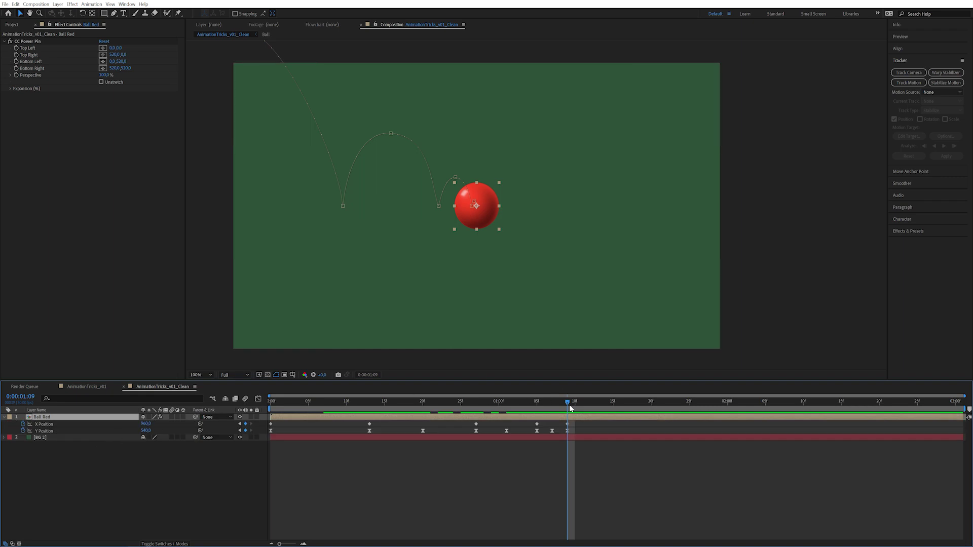
{"action": "left_click_drag", "start_coordinate": [430, 407], "coordinate": [567, 406]}
{"action": "left_click", "coordinate": [16, 50]}
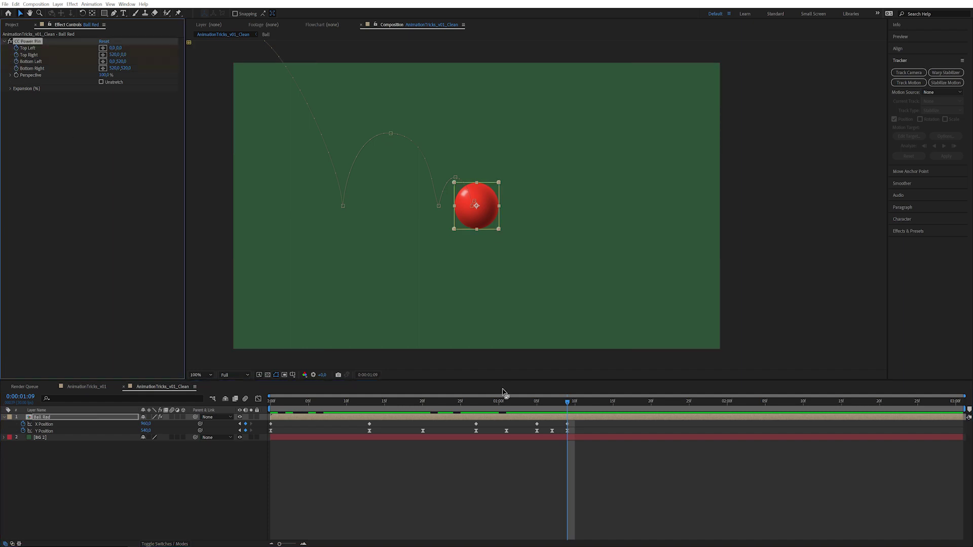
{"action": "key", "text": "u"}
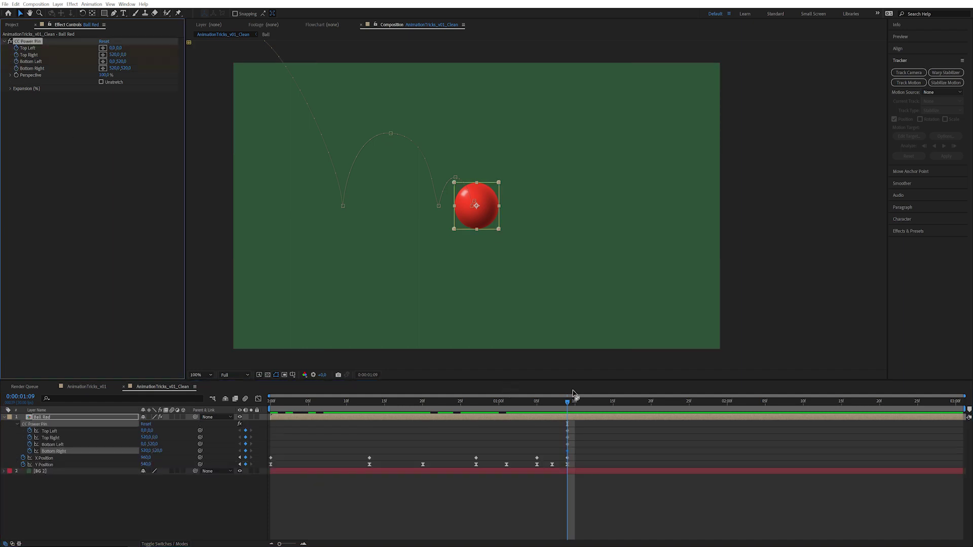
- Squash the ball at 0:00:01:05 by setting the Power Pin top corners to -54.7,74.7 and 574.7,74.7 and widening the bottom corners equally
{"action": "left_click_drag", "start_coordinate": [573, 407], "coordinate": [539, 402]}
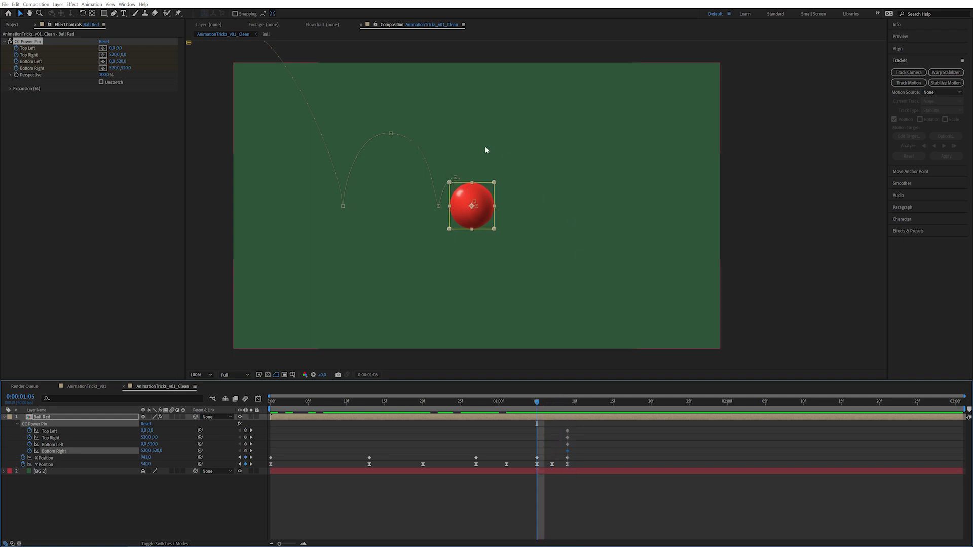
{"action": "left_click_drag", "start_coordinate": [482, 183], "coordinate": [443, 217]}
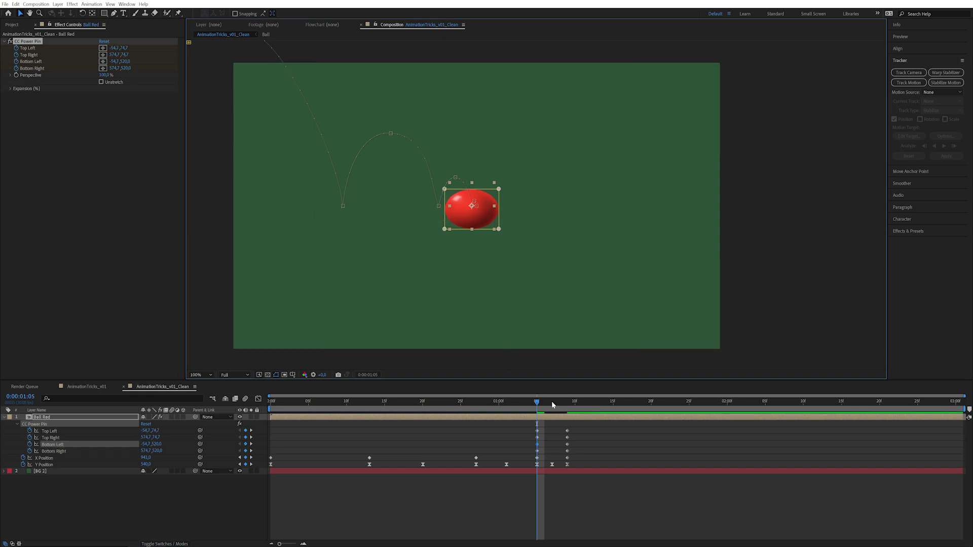
{"action": "mouse_move", "coordinate": [547, 405]}
{"action": "left_mouse_down"}
{"action": "mouse_move", "coordinate": [569, 405]}
{"action": "mouse_move", "coordinate": [538, 403]}
{"action": "left_mouse_up"}
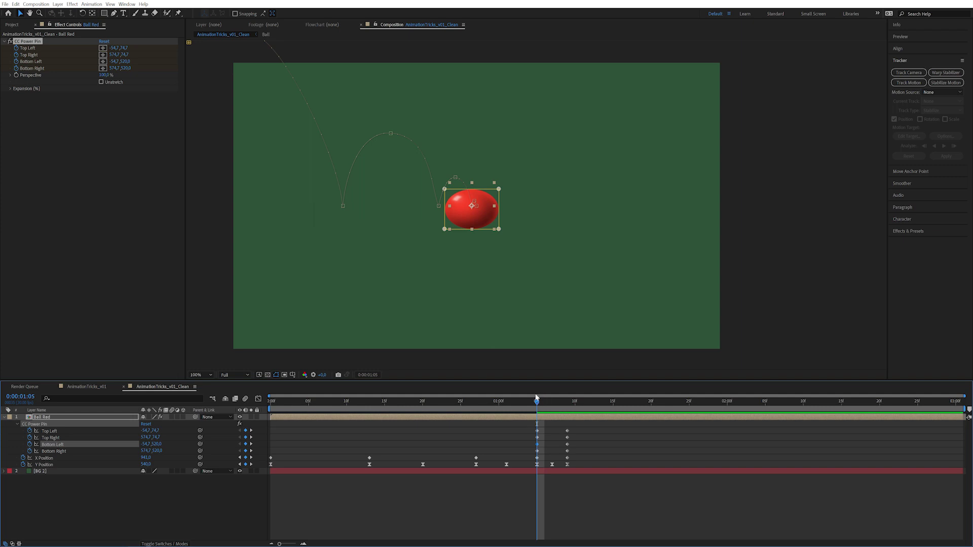
- Copy the squashed Power Pin corner keyframes from 0:00:01:05 to 0:00:00:27 and select the CC Power Pin effect
{"action": "left_click_drag", "start_coordinate": [543, 402], "coordinate": [476, 395]}
{"action": "left_click_drag", "start_coordinate": [583, 427], "coordinate": [531, 451]}
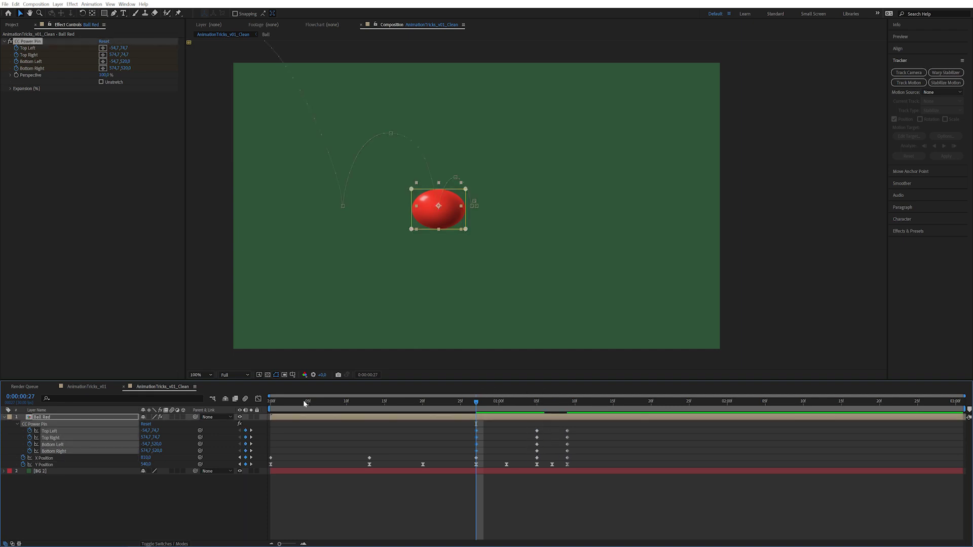
{"action": "left_click", "coordinate": [77, 419]}
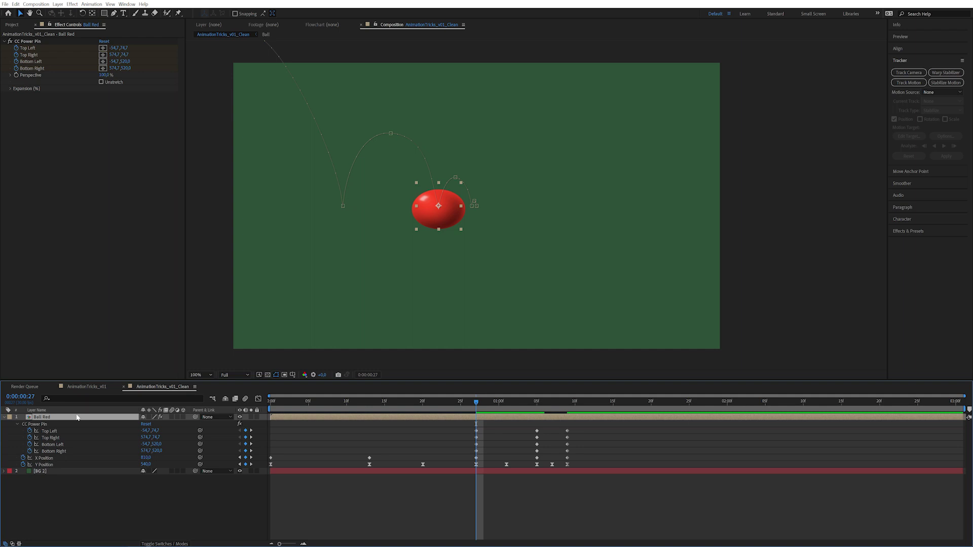
{"action": "left_click", "coordinate": [35, 42]}
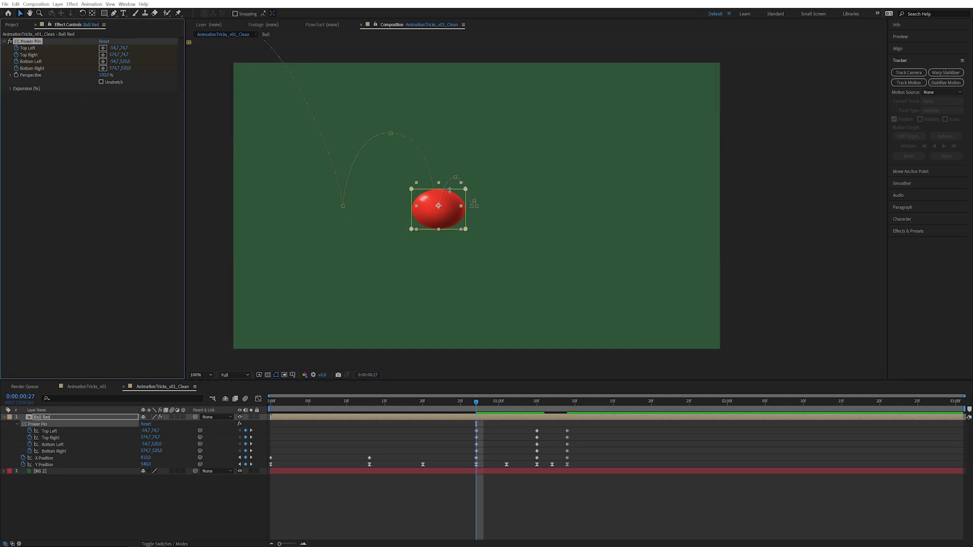
- Squash the ball harder at 0:00:00:27 and flatten it even more at 0:00:00:13 by moving the CC Power Pin corners down and outward
{"action": "left_click_drag", "start_coordinate": [450, 190], "coordinate": [450, 195]}
{"action": "left_click_drag", "start_coordinate": [465, 210], "coordinate": [407, 218]}
{"action": "left_click_drag", "start_coordinate": [420, 407], "coordinate": [370, 407]}
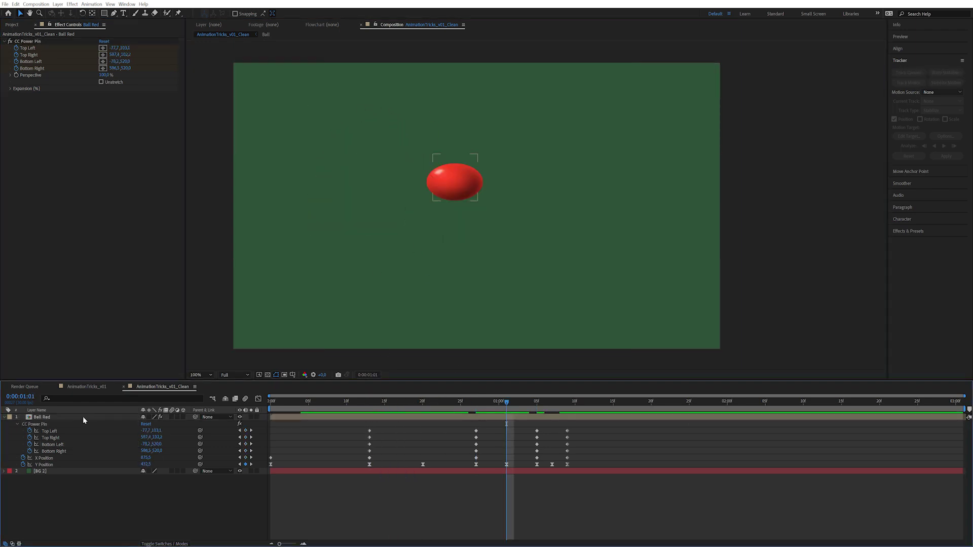
- Copy the undistorted Power Pin corner keyframes from 0:00:01:09 to 0:00:01:01 and 0:00:00:20
{"action": "left_click", "coordinate": [84, 416]}
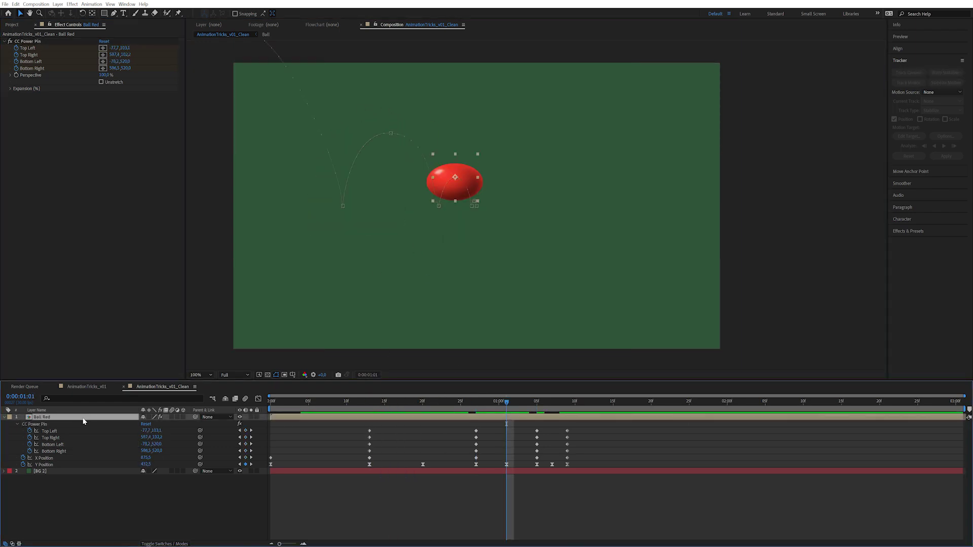
{"action": "left_click", "coordinate": [27, 41]}
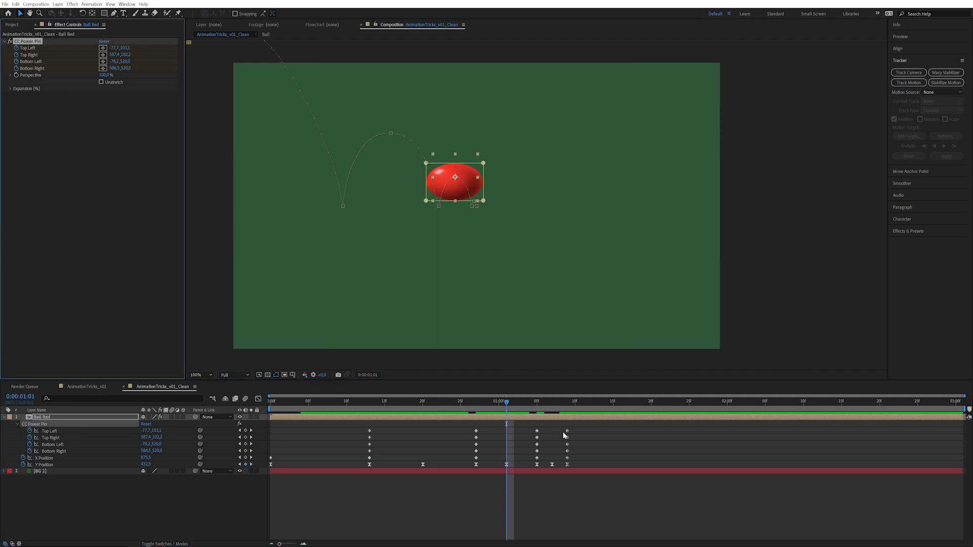
{"action": "left_click_drag", "start_coordinate": [560, 425], "coordinate": [582, 453]}
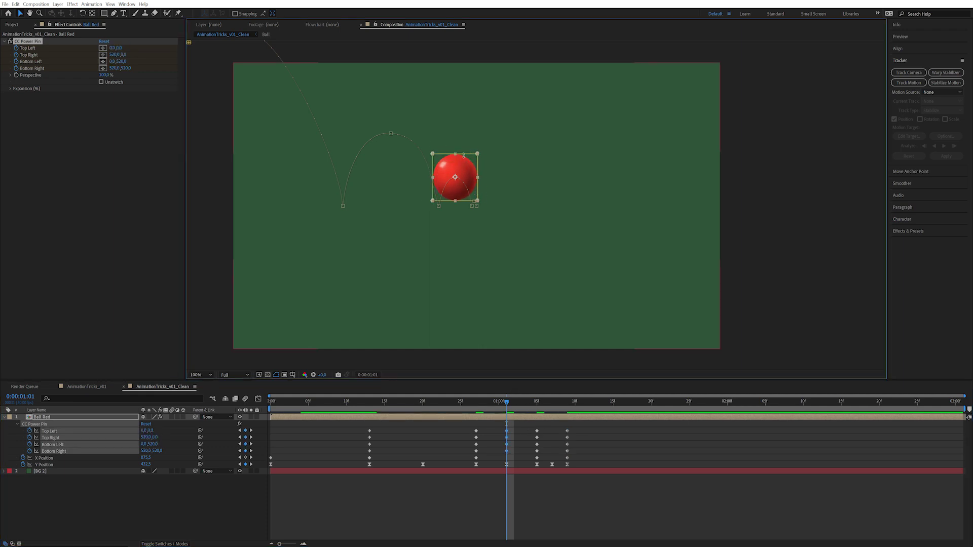
{"action": "mouse_move", "coordinate": [464, 155]}
{"action": "left_mouse_down"}
{"action": "mouse_move", "coordinate": [463, 142]}
{"action": "mouse_move", "coordinate": [436, 170]}
{"action": "mouse_move", "coordinate": [474, 172]}
{"action": "left_mouse_up"}
{"action": "left_click_drag", "start_coordinate": [471, 408], "coordinate": [421, 402]}
{"action": "left_click_drag", "start_coordinate": [520, 432], "coordinate": [499, 447]}
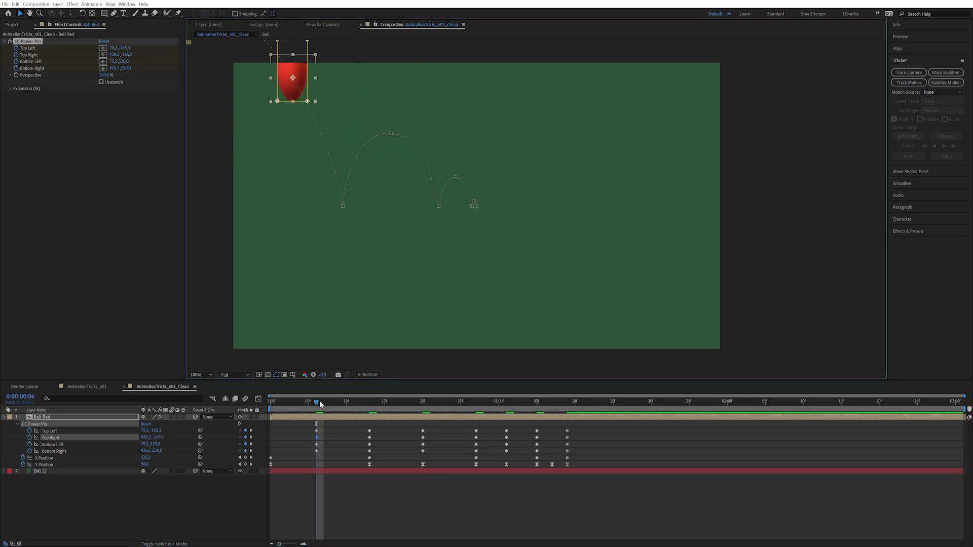
- Stretch the ball vertically with CC Power Pin corner keyframes at 0:00:00:11, 0:00:00:15, 0:00:00:25, 0:00:00:29 and 0:00:01:03
{"action": "left_click_drag", "start_coordinate": [319, 401], "coordinate": [363, 452]}
{"action": "left_click", "coordinate": [211, 515]}
{"action": "left_click", "coordinate": [31, 41]}
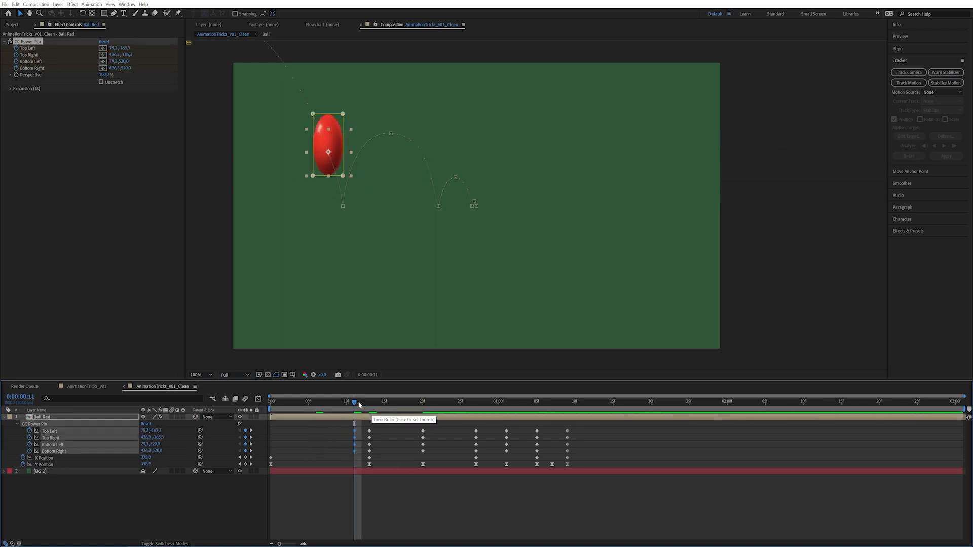
{"action": "mouse_move", "coordinate": [359, 404]}
{"action": "left_mouse_down"}
{"action": "mouse_move", "coordinate": [375, 404]}
{"action": "mouse_move", "coordinate": [365, 404]}
{"action": "left_mouse_up"}
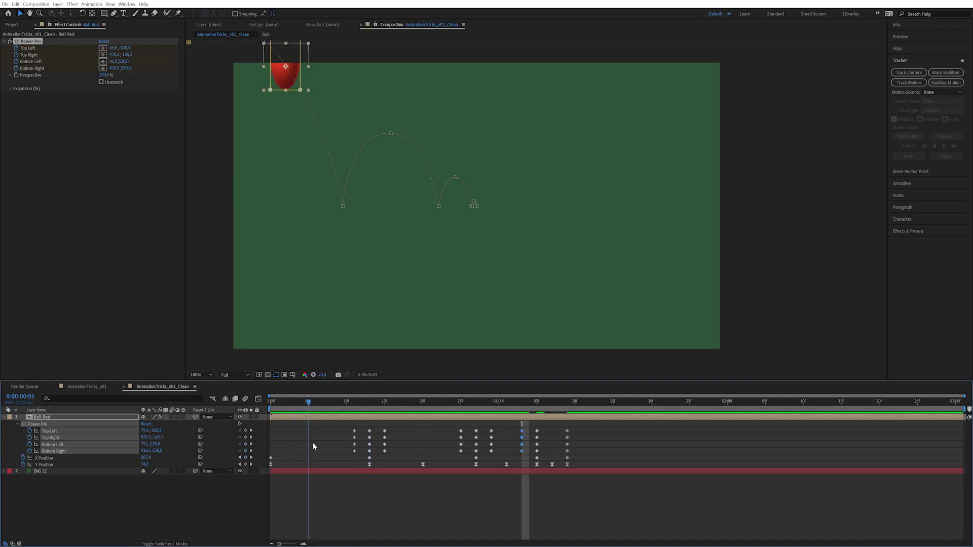
- Copy the undistorted corner keyframes from 0:00:01:09 to 0:00:00:20, 0:00:01:01 and 0:00:01:07, and preview the animation
{"action": "left_click_drag", "start_coordinate": [312, 443], "coordinate": [422, 442]}
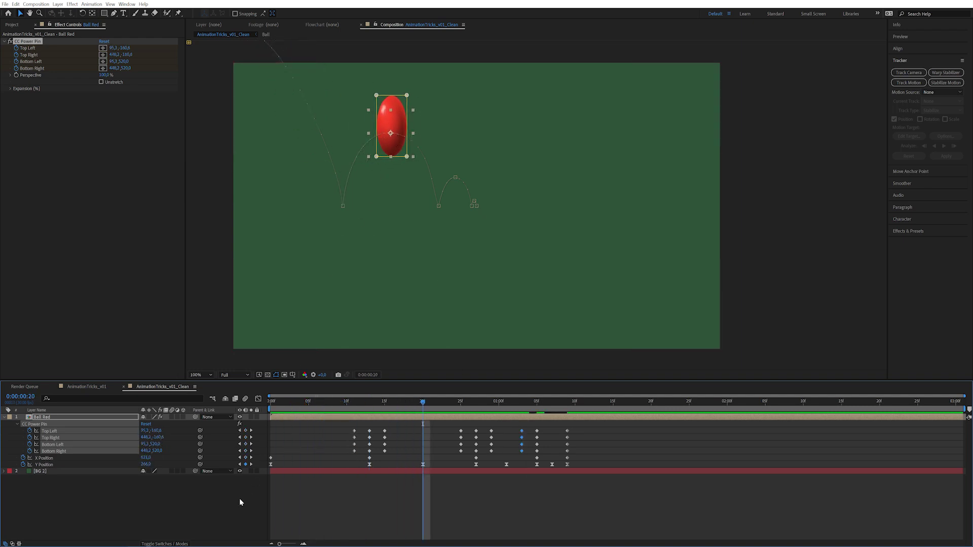
{"action": "left_click_drag", "start_coordinate": [579, 427], "coordinate": [561, 448]}
{"action": "key", "text": "ctrl+v"}
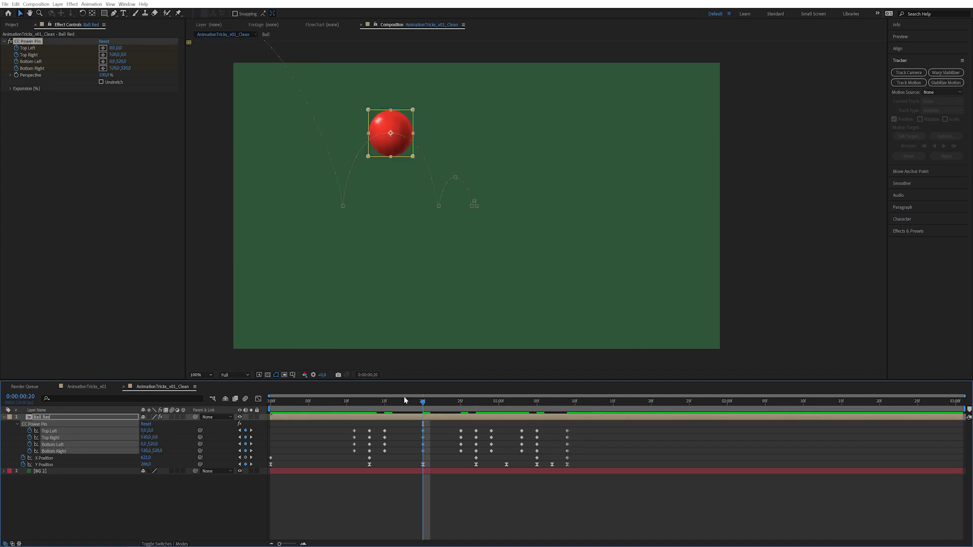
{"action": "left_click_drag", "start_coordinate": [409, 403], "coordinate": [514, 405]}
{"action": "key", "text": "ctrl+v"}
{"action": "key", "text": "ctrl+v"}
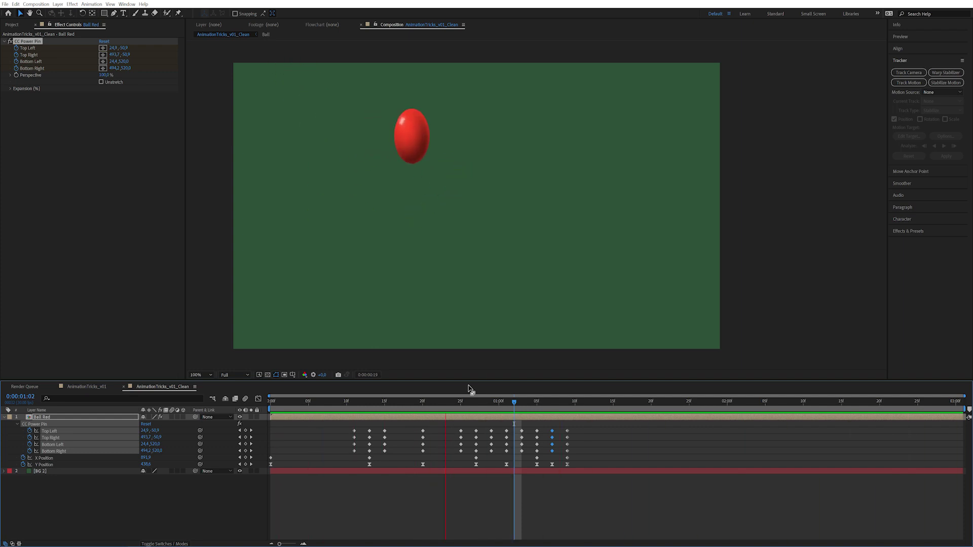
{"action": "key", "text": "space"}
- Reveal the Ball Red layer's Rotation alongside its other properties and place a 0° rotation keyframe at 0:00:00:13
{"action": "left_click_drag", "start_coordinate": [368, 408], "coordinate": [346, 401]}
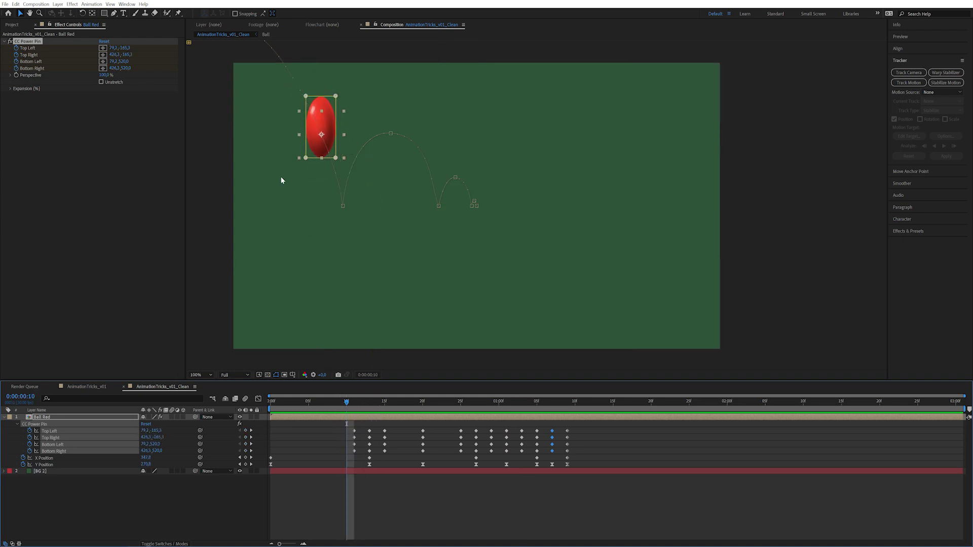
{"action": "left_click", "coordinate": [92, 418]}
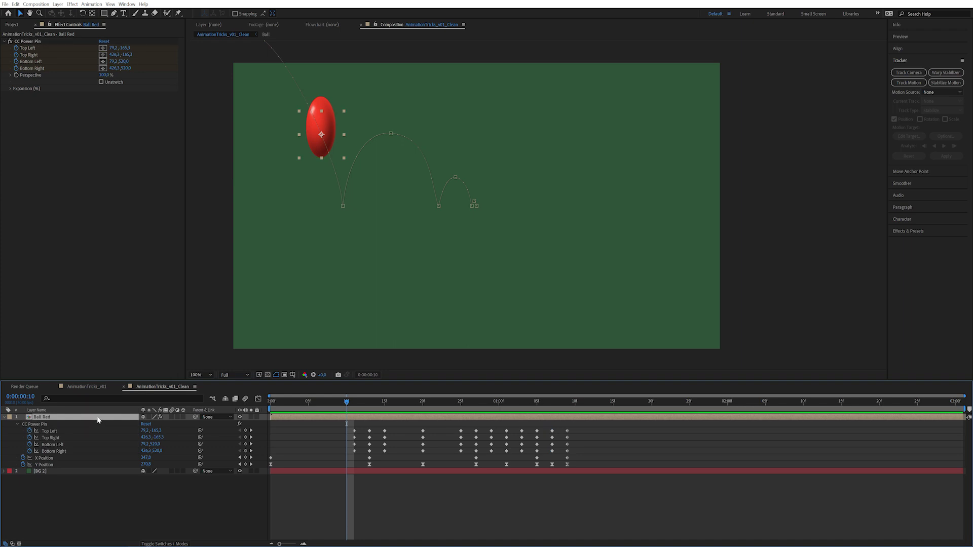
{"action": "key", "text": "shift+r"}
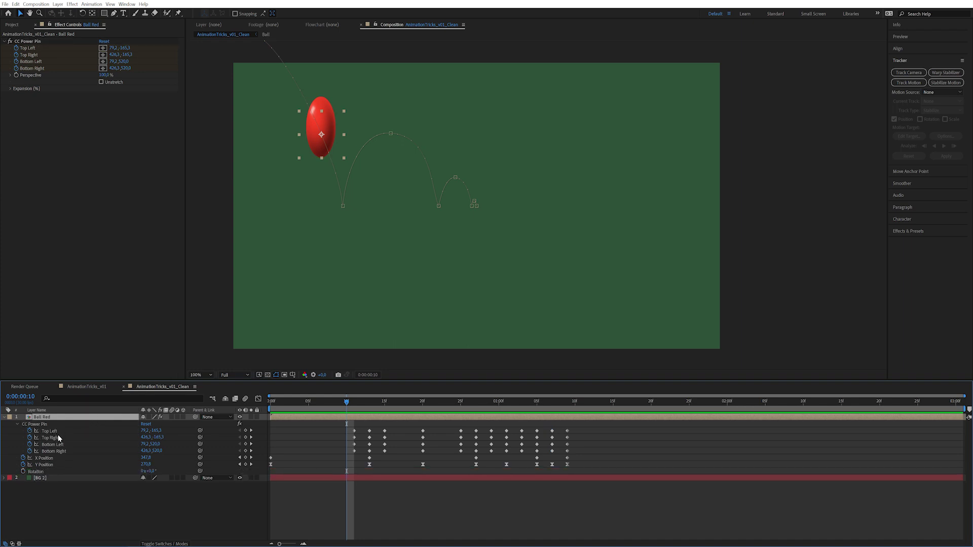
{"action": "left_click", "coordinate": [22, 470]}
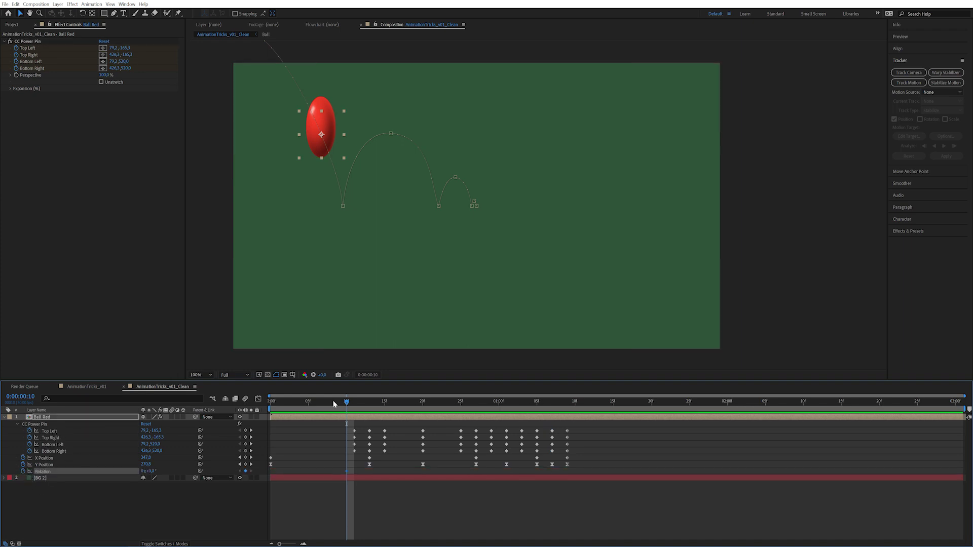
{"action": "left_click_drag", "start_coordinate": [351, 397], "coordinate": [370, 407]}
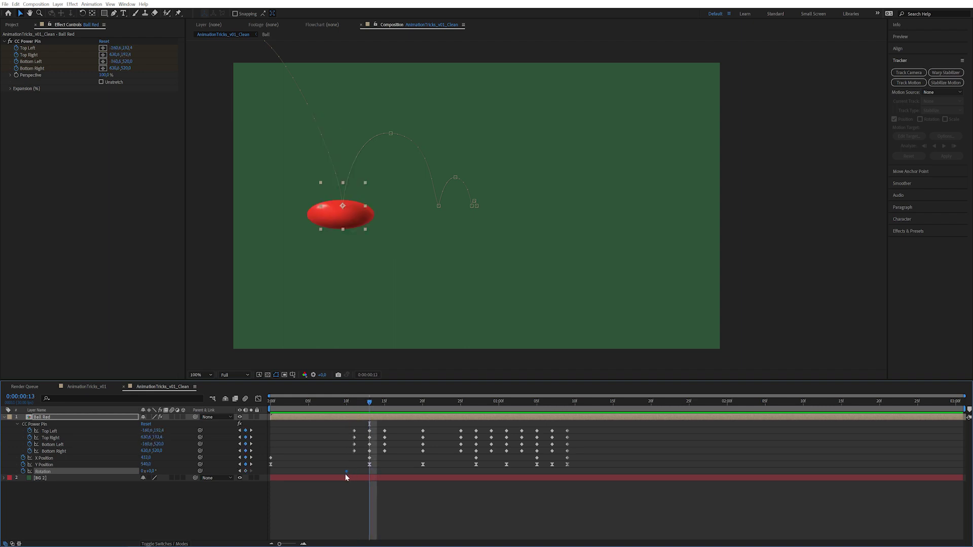
{"action": "left_click_drag", "start_coordinate": [357, 472], "coordinate": [372, 470]}
- Add 0° rotation keyframes at 0:00:00:20, 0:00:00:27, 0:00:01:05 and 0:00:01:09
{"action": "left_click_drag", "start_coordinate": [371, 403], "coordinate": [425, 411]}
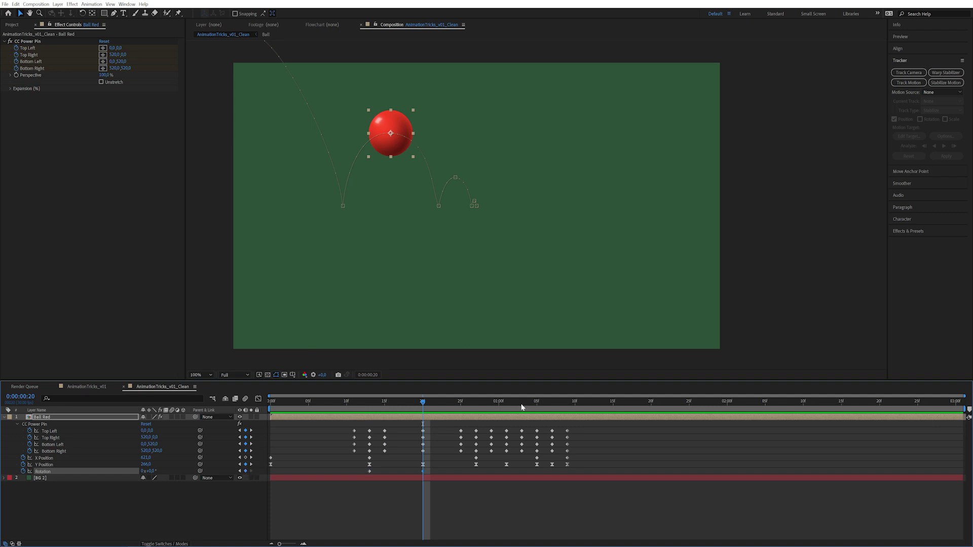
{"action": "left_click", "coordinate": [476, 407]}
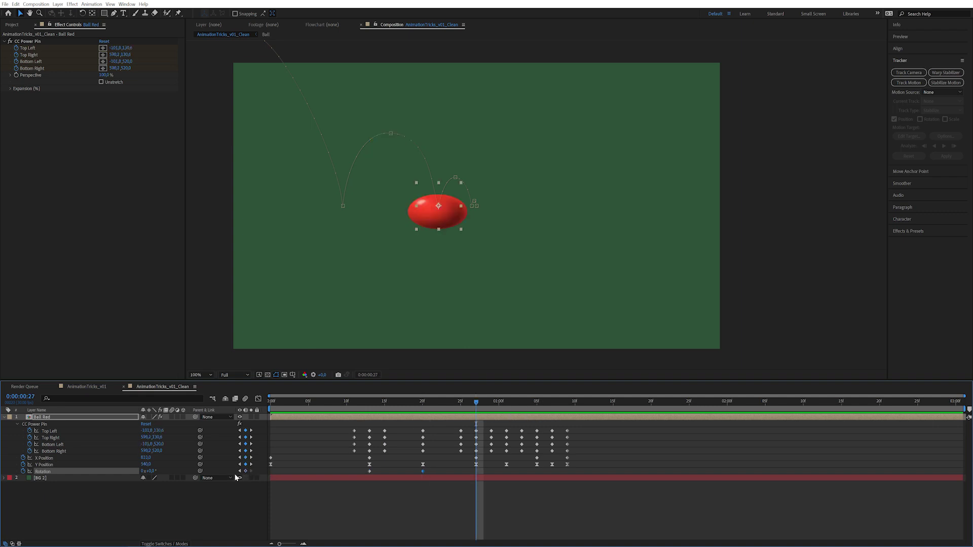
{"action": "left_click_drag", "start_coordinate": [500, 403], "coordinate": [537, 408]}
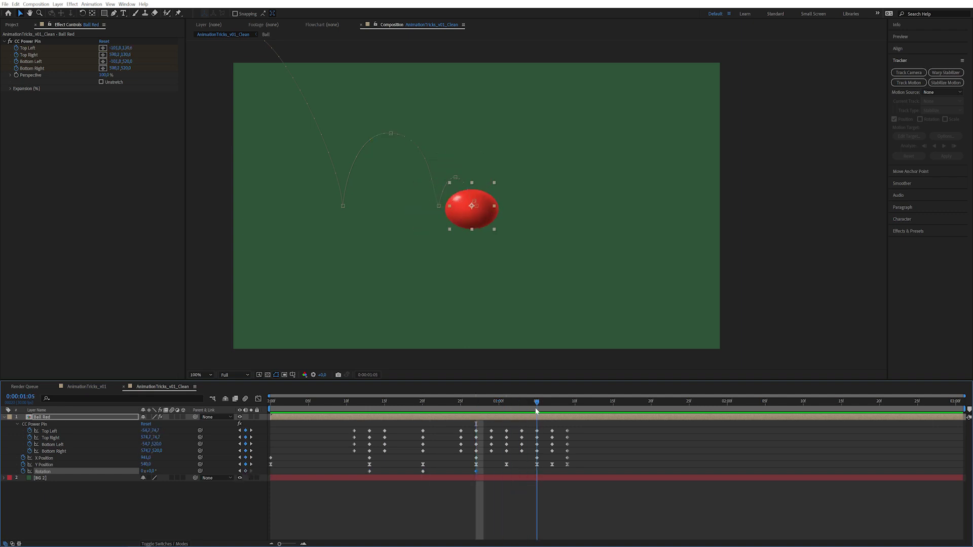
{"action": "left_click", "coordinate": [246, 471]}
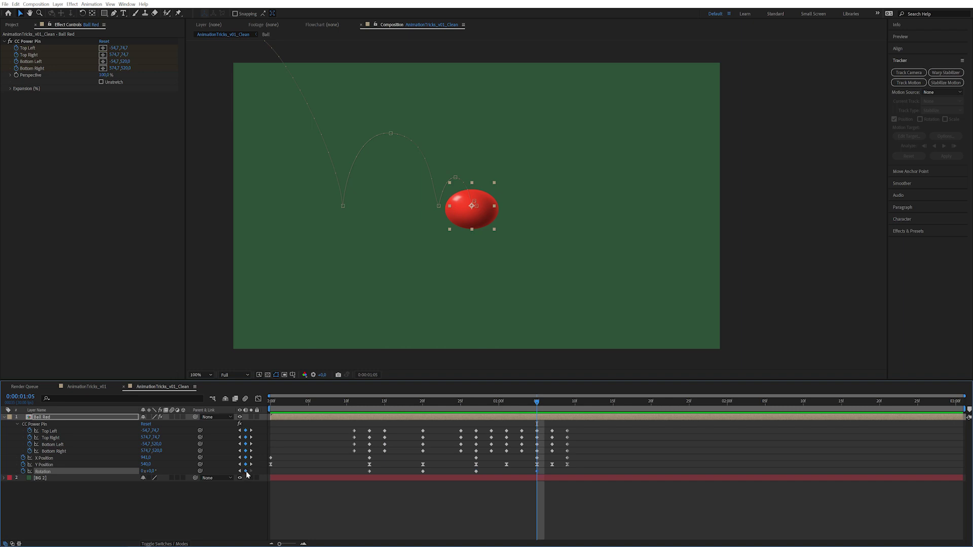
{"action": "left_click", "coordinate": [567, 400]}
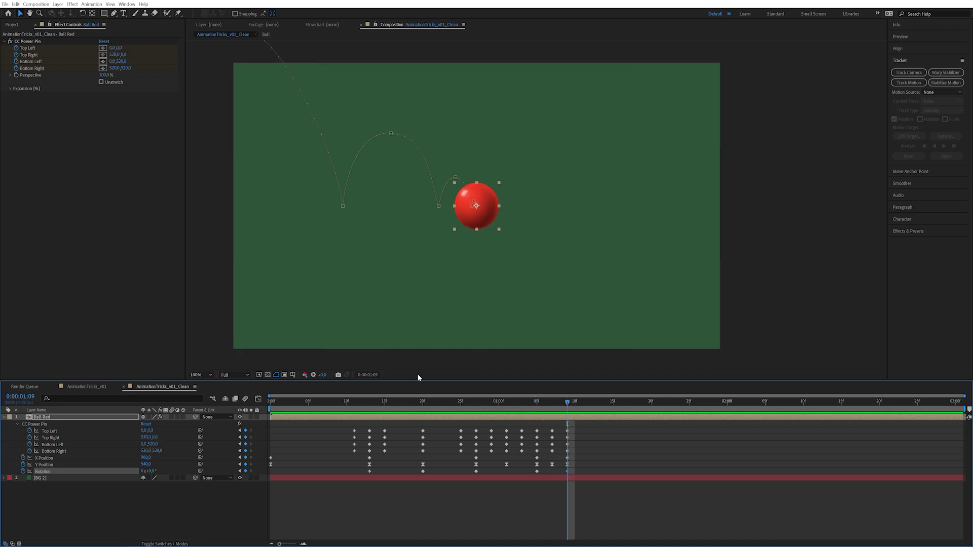
- Tilt the stretched ball along its path around the first bounce, with a negative rotation at 0:00:00:11 and 26° at 0:00:00:15
{"action": "left_click_drag", "start_coordinate": [505, 408], "coordinate": [355, 425]}
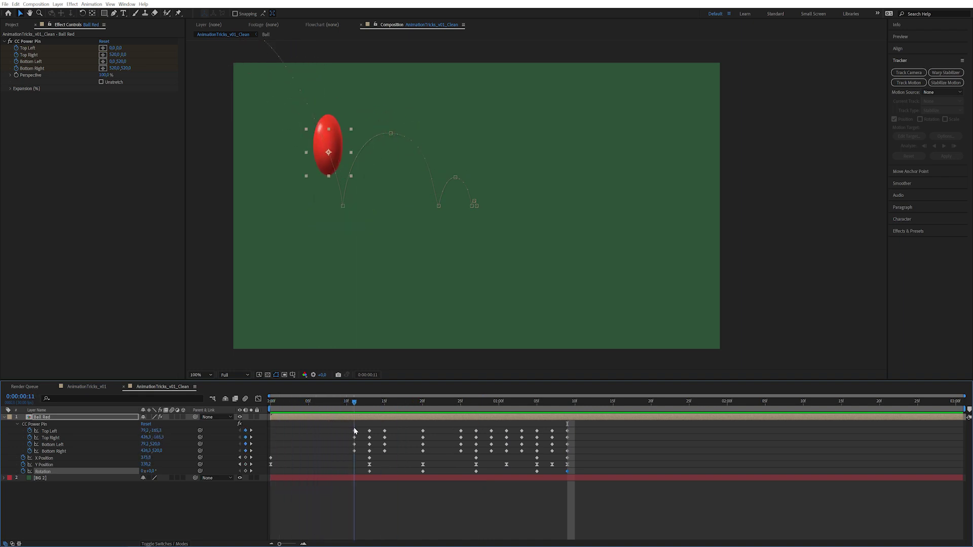
{"action": "left_click_drag", "start_coordinate": [151, 471], "coordinate": [142, 471]}
{"action": "left_click_drag", "start_coordinate": [363, 400], "coordinate": [384, 402]}
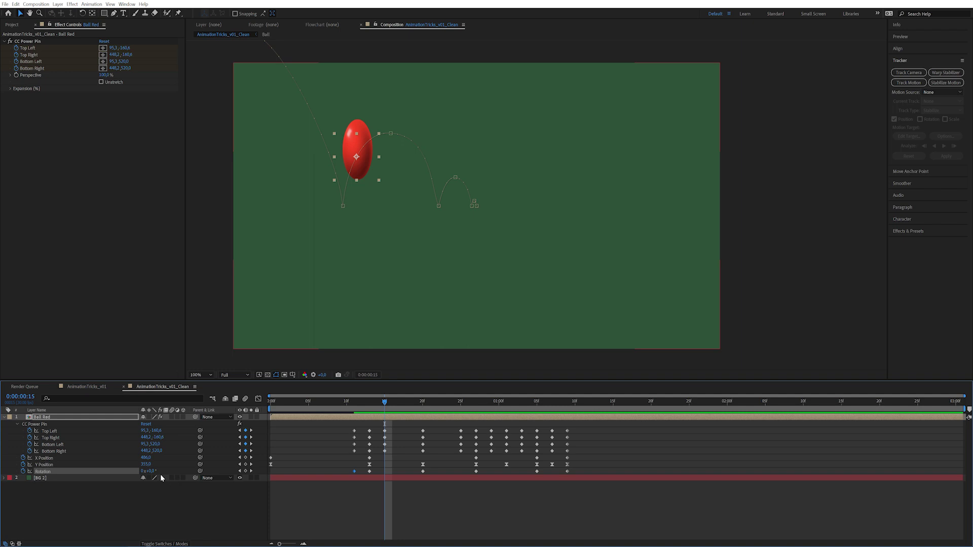
{"action": "left_click_drag", "start_coordinate": [151, 470], "coordinate": [163, 469]}
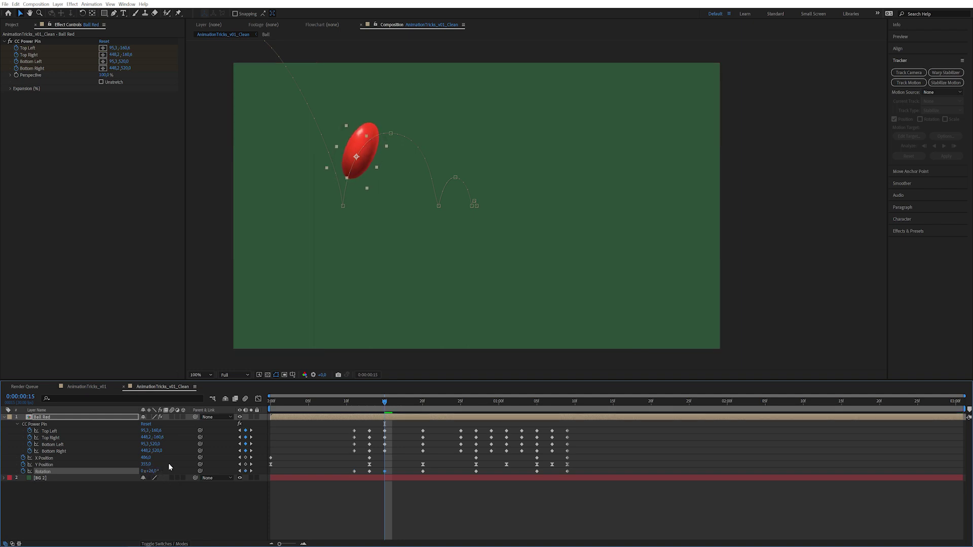
- Tilt the ball around the next bounces with a negative rotation at 0:00:00:25, 33° at 0:00:00:29 and another rotation keyframe at 0:00:01:03
{"action": "left_click_drag", "start_coordinate": [396, 404], "coordinate": [460, 403]}
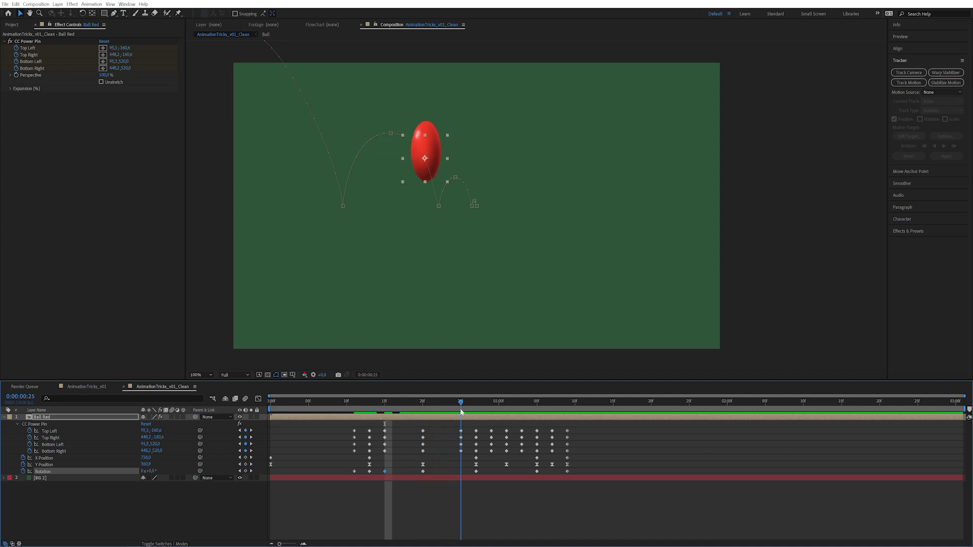
{"action": "left_click_drag", "start_coordinate": [153, 472], "coordinate": [139, 471]}
{"action": "left_click_drag", "start_coordinate": [462, 403], "coordinate": [490, 403]}
{"action": "left_click_drag", "start_coordinate": [146, 474], "coordinate": [161, 472]}
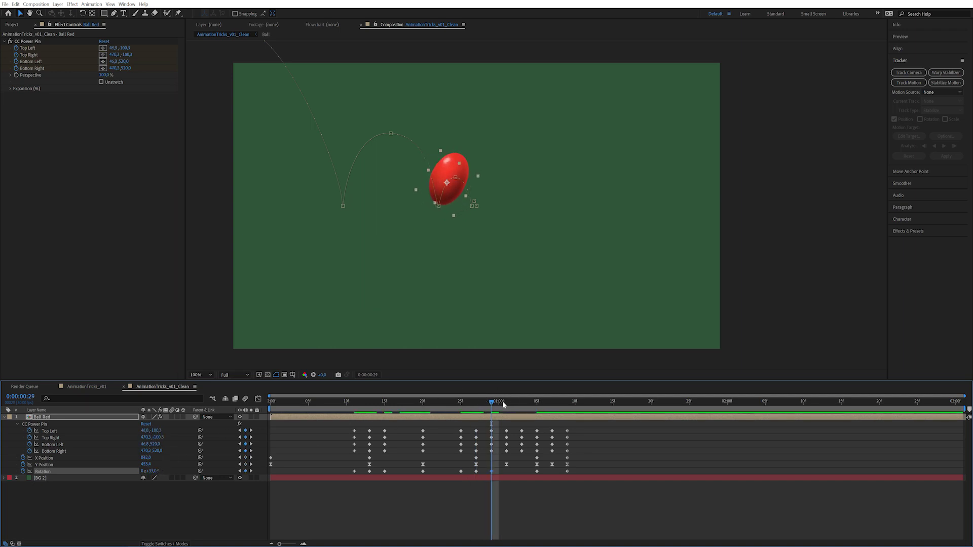
{"action": "left_click_drag", "start_coordinate": [502, 400], "coordinate": [393, 423]}
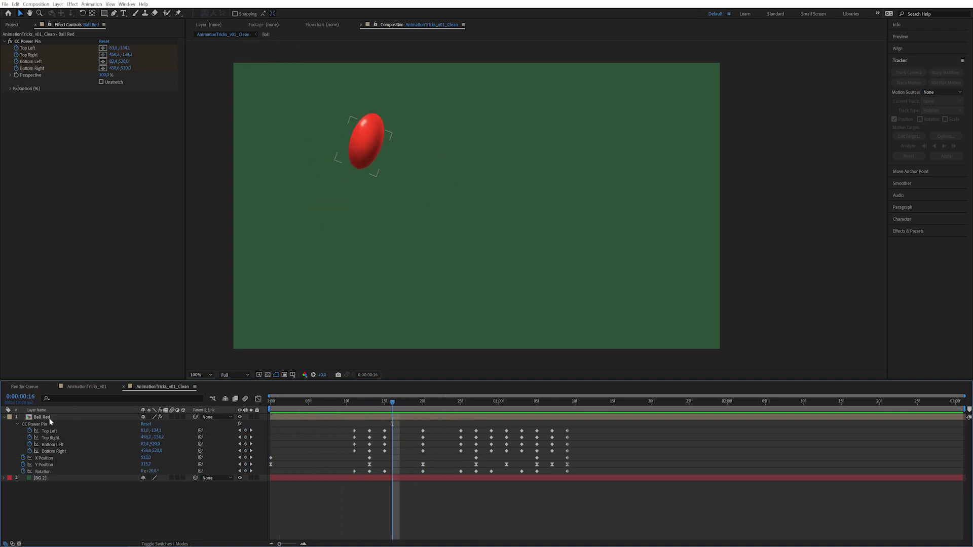
- Apply the Transform distort effect to the Ball Red layer and reorder the effects so Transform sits above CC Power Pin
{"action": "left_click", "coordinate": [49, 419]}
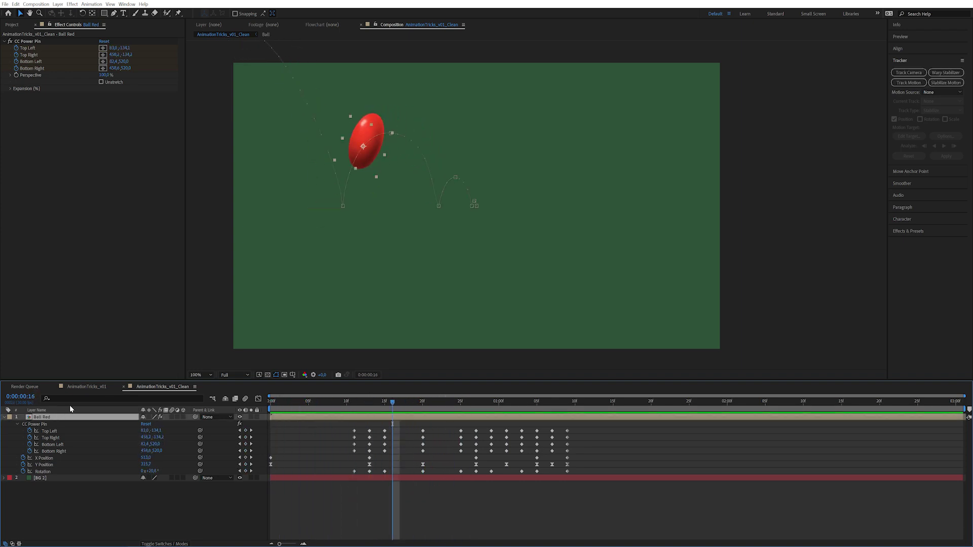
{"action": "left_click", "coordinate": [72, 4]}
{"action": "mouse_move", "coordinate": [112, 99]}
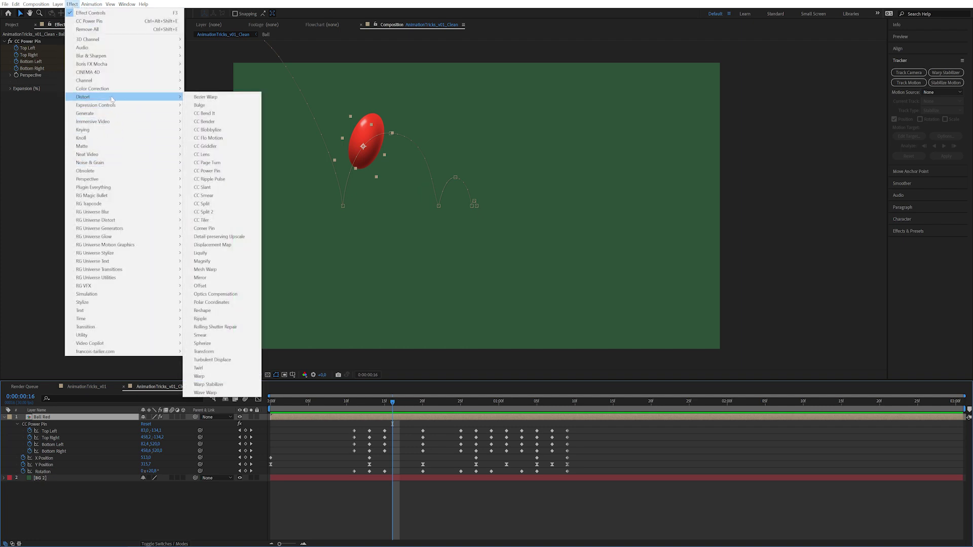
{"action": "left_click", "coordinate": [205, 351]}
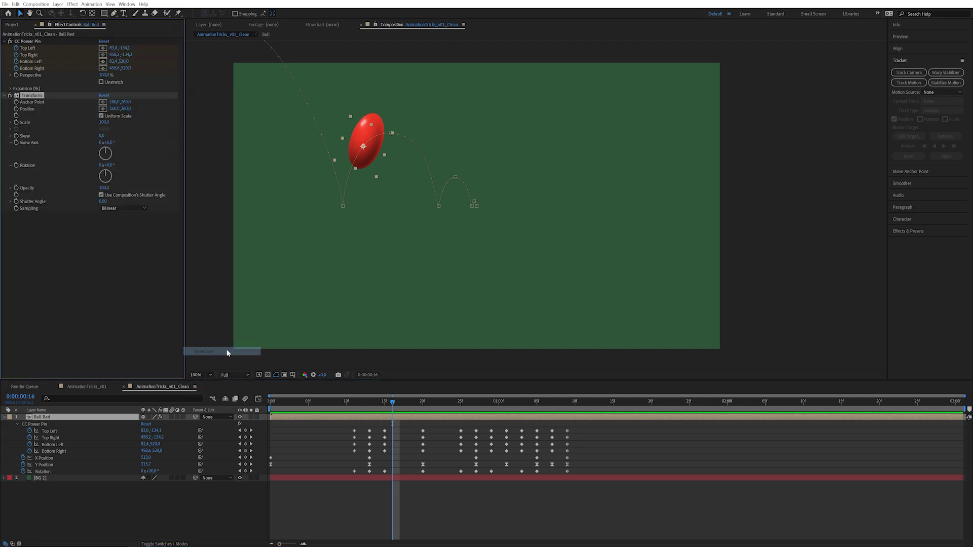
{"action": "left_click", "coordinate": [117, 255]}
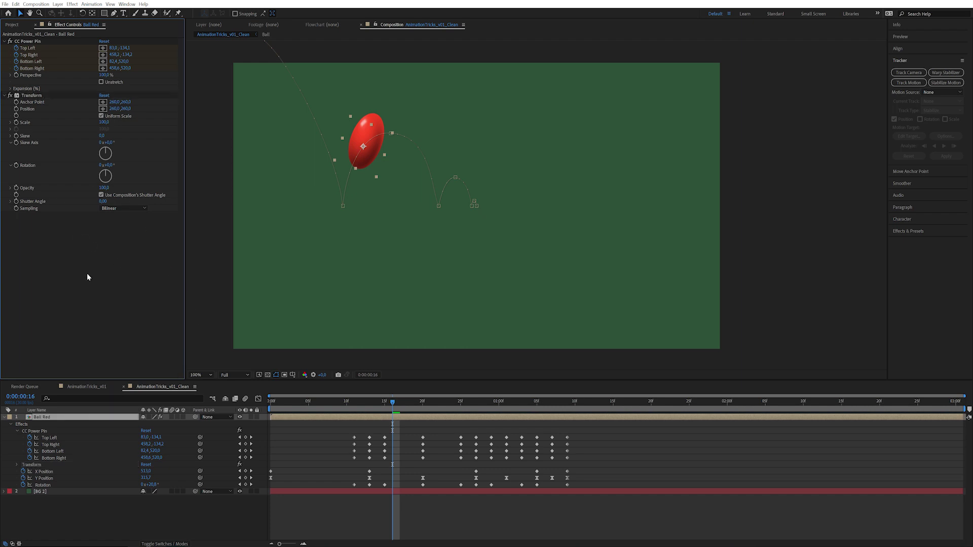
{"action": "left_click_drag", "start_coordinate": [33, 41], "coordinate": [35, 218]}
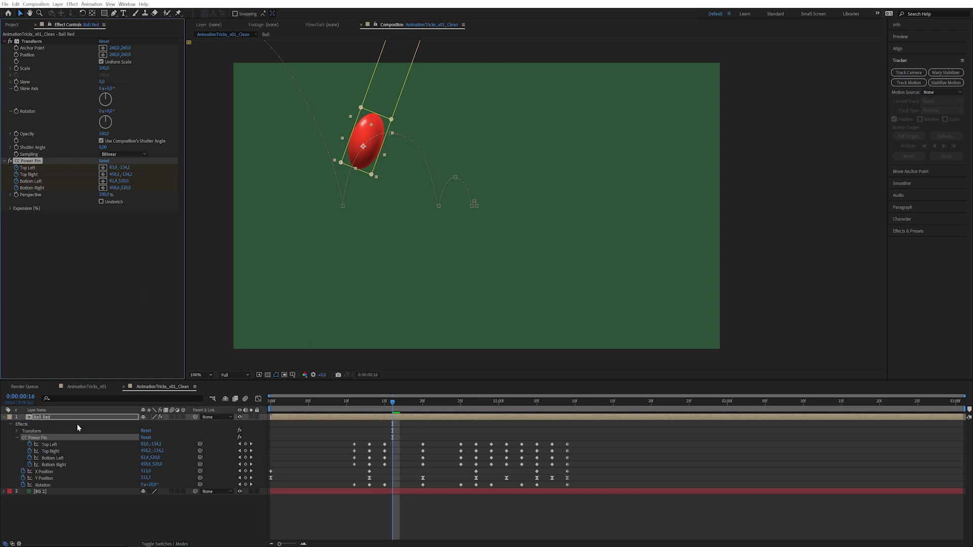
{"action": "left_click", "coordinate": [89, 262]}
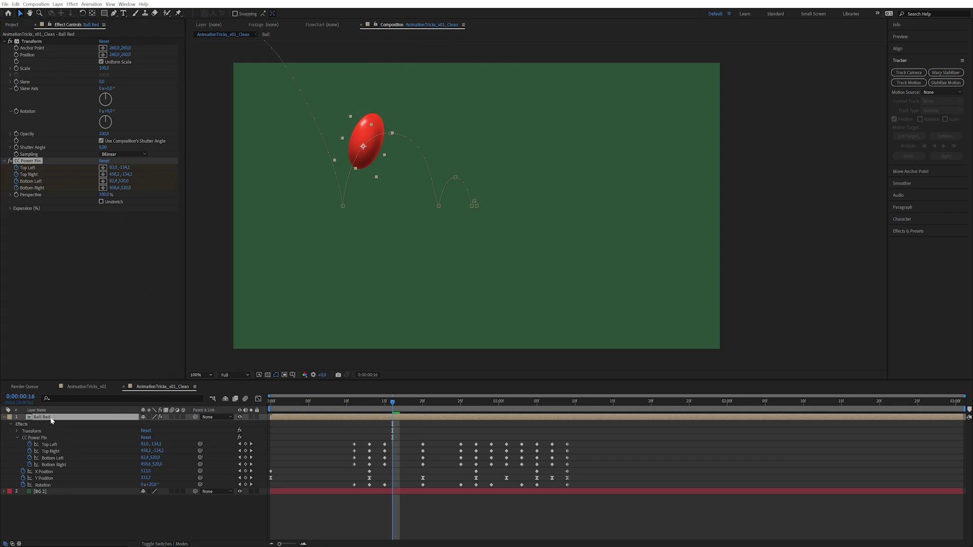
- Counter-rotate the ball's shading with the expression transform.rotation * -1 on the Transform effect's Rotation, and scrub through the animation
{"action": "left_click", "coordinate": [15, 111], "text": "alt"}
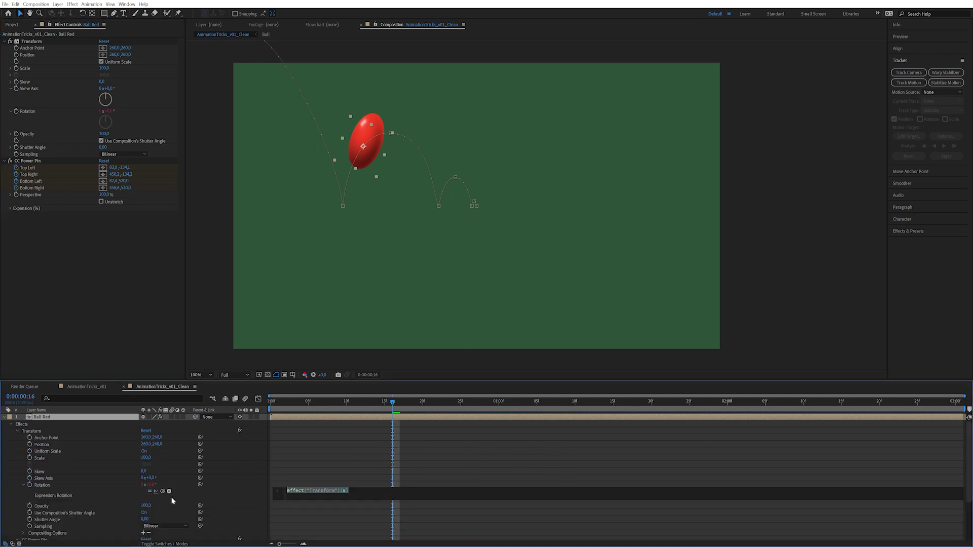
{"action": "left_click_drag", "start_coordinate": [162, 491], "coordinate": [68, 529]}
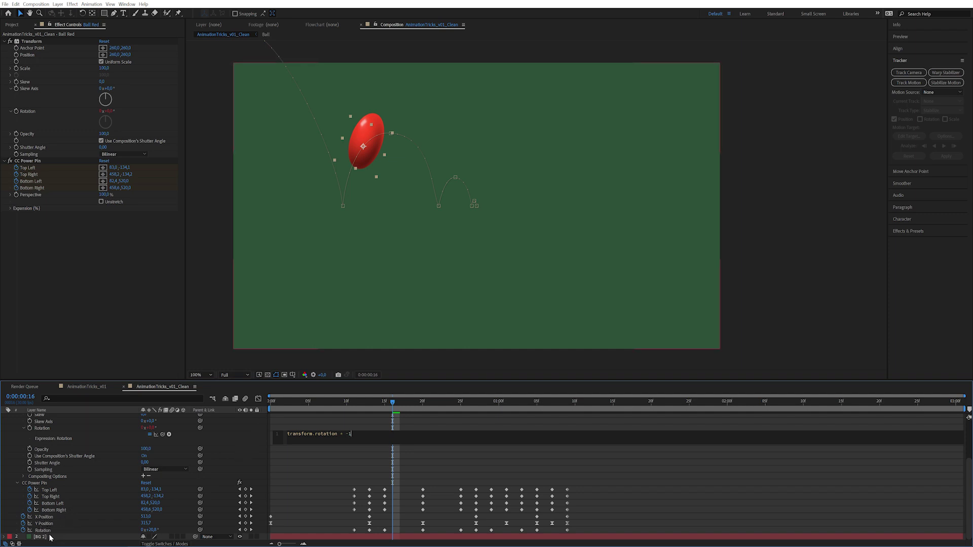
{"action": "left_click", "coordinate": [248, 442]}
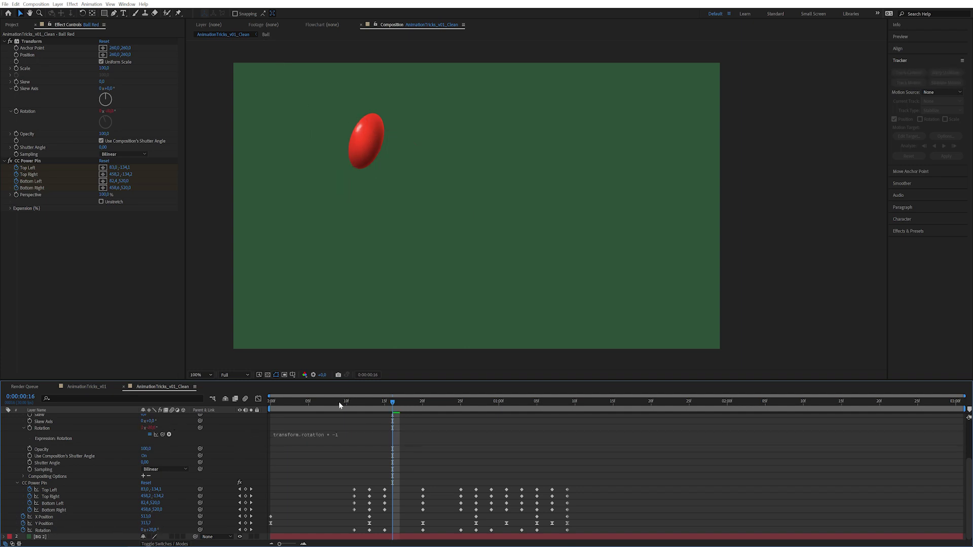
{"action": "left_click_drag", "start_coordinate": [338, 401], "coordinate": [503, 417]}
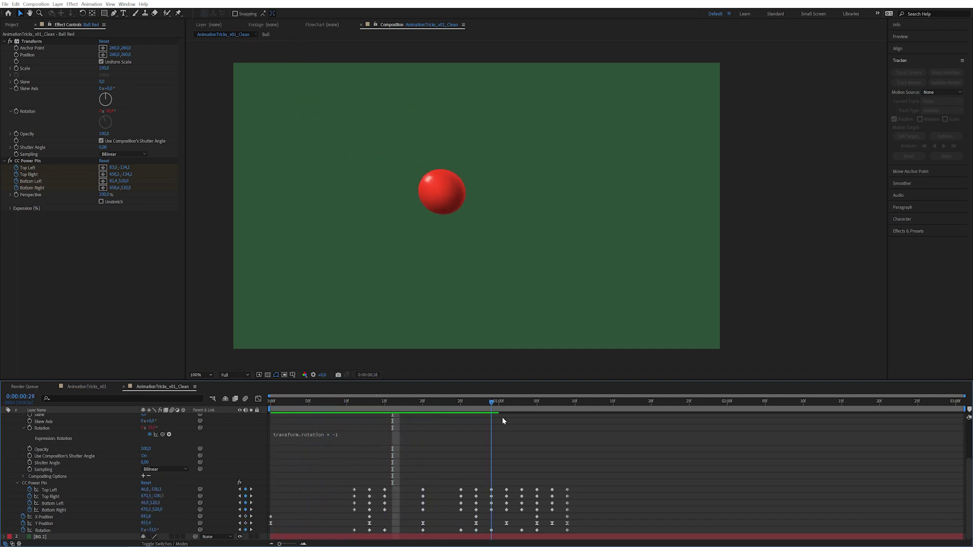
- Play back the animation to check the ball's bounce, tilt and counter-rotated shading
{"action": "key", "text": "space"}
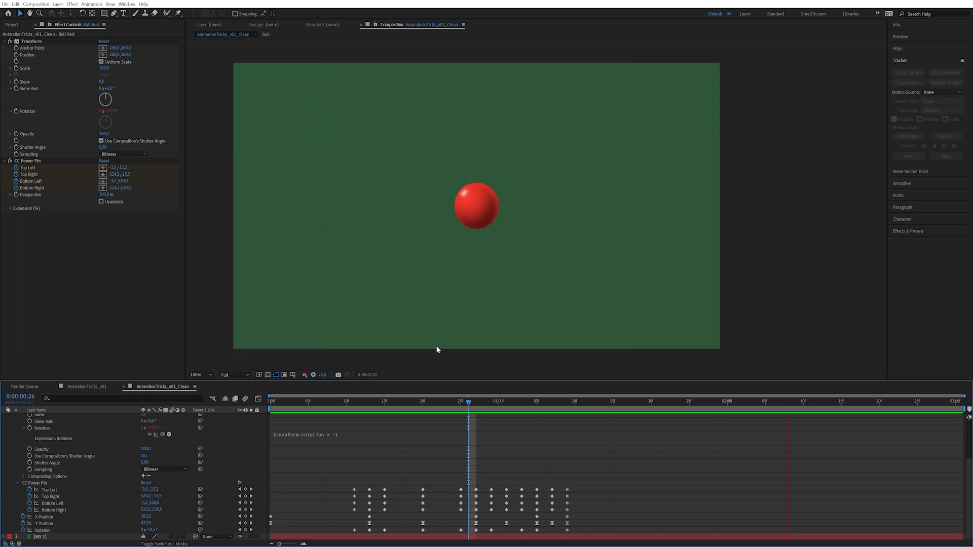
{"action": "key", "text": "space"}
{"action": "key", "text": "space"}
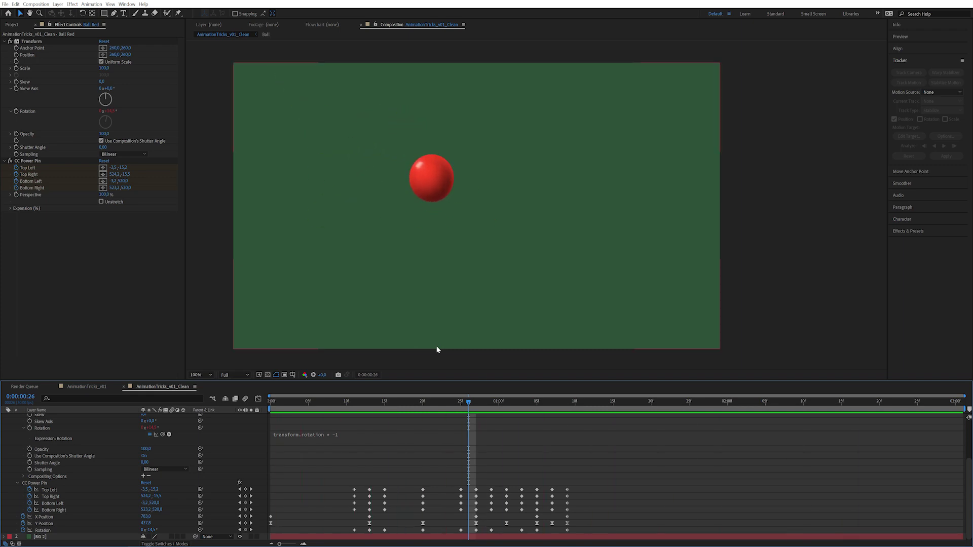
- Try out different Position, Skew and Shutter Angle values on the Transform effect and undo each change
{"action": "left_click", "coordinate": [30, 42]}
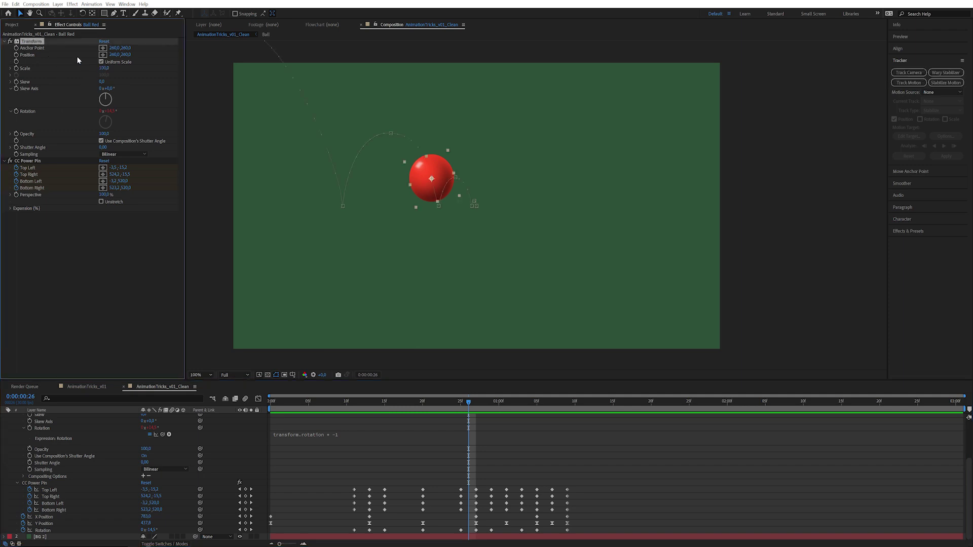
{"action": "left_click_drag", "start_coordinate": [113, 55], "coordinate": [527, 38]}
{"action": "key", "text": "ctrl+z"}
{"action": "mouse_move", "coordinate": [102, 82]}
{"action": "left_mouse_down"}
{"action": "mouse_move", "coordinate": [162, 72]}
{"action": "mouse_move", "coordinate": [97, 77]}
{"action": "left_mouse_up"}
{"action": "key", "text": "ctrl+z"}
{"action": "left_click_drag", "start_coordinate": [104, 134], "coordinate": [128, 150]}
{"action": "key", "text": "ctrl+z"}
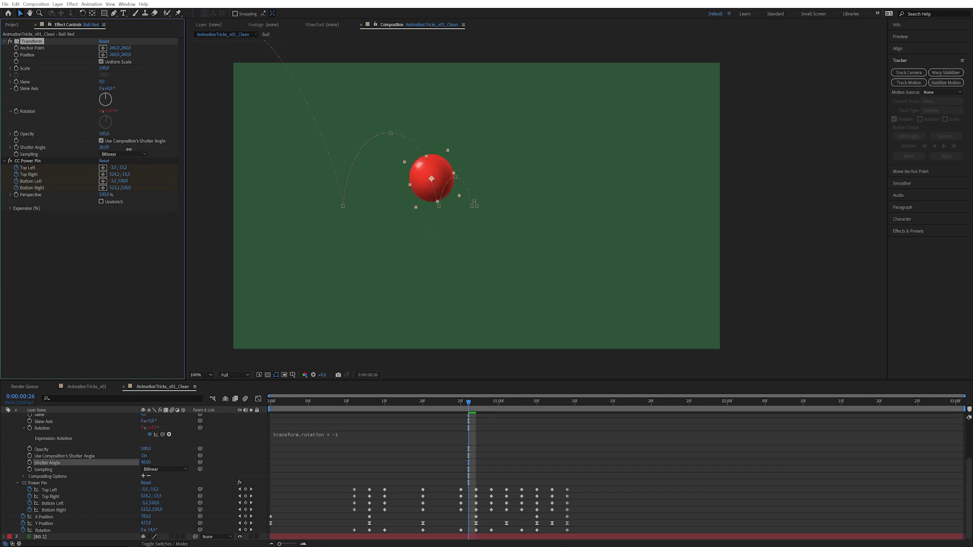
{"action": "key", "text": "ctrl+z"}
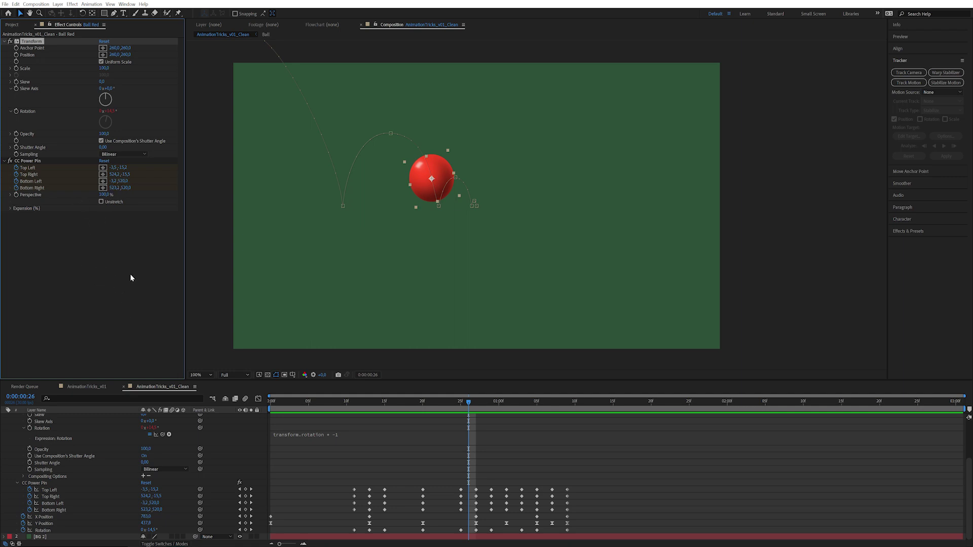
- Enable motion blur for the Ball Red layer and the composition, and preview the blurred bounce
{"action": "key", "text": "space"}
{"action": "scroll", "coordinate": [64, 461], "scroll_direction": "up", "scroll_amount": 4}
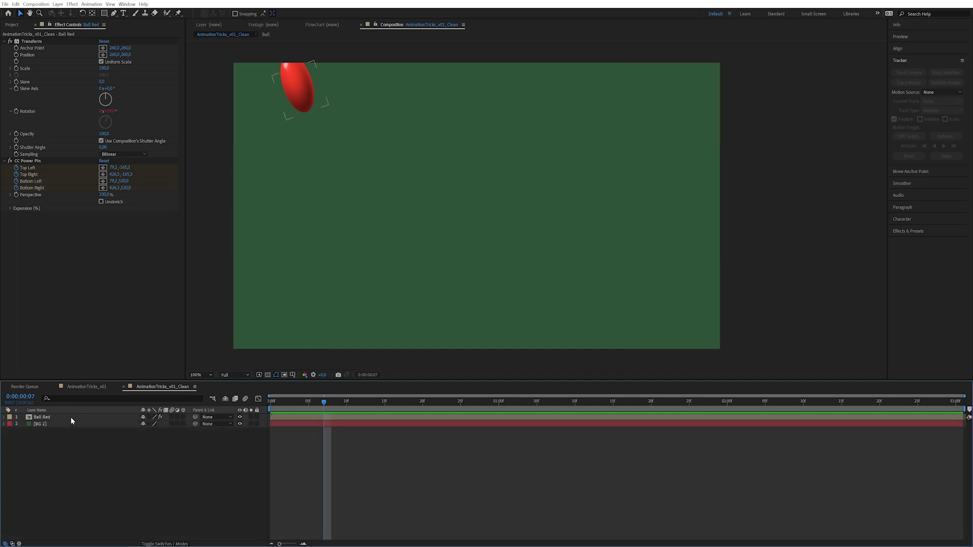
{"action": "left_click", "coordinate": [71, 418]}
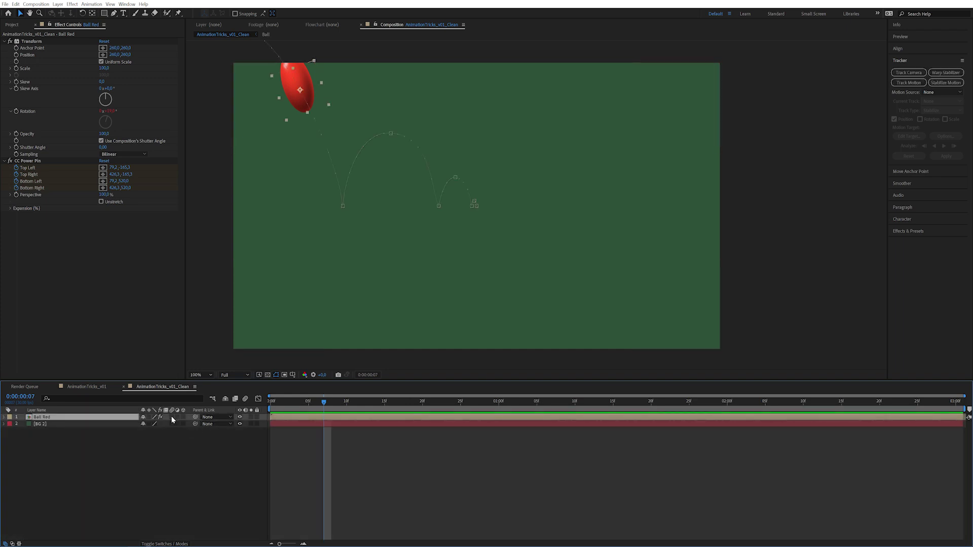
{"action": "left_click", "coordinate": [171, 417]}
{"action": "left_click", "coordinate": [365, 406]}
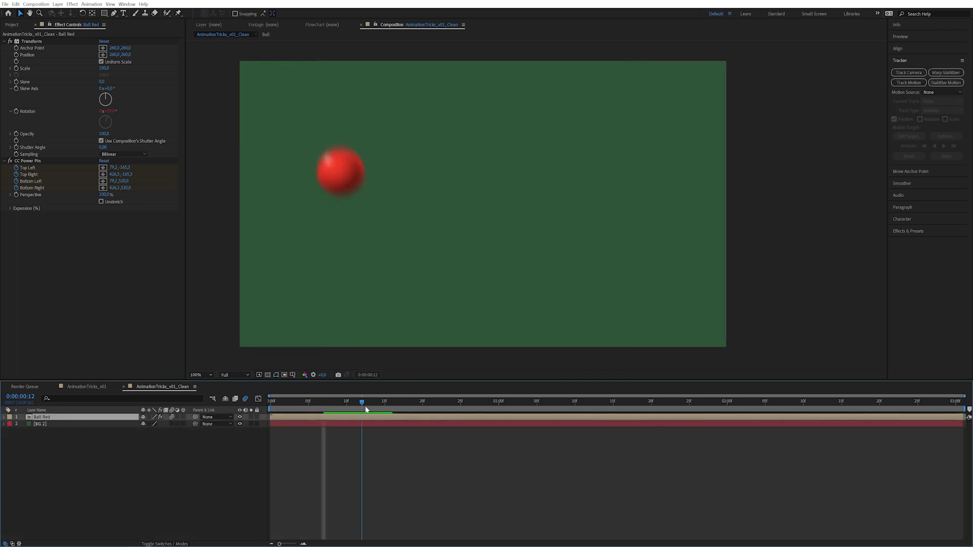
{"action": "left_click_drag", "start_coordinate": [365, 407], "coordinate": [514, 404]}
{"action": "key", "text": "space"}
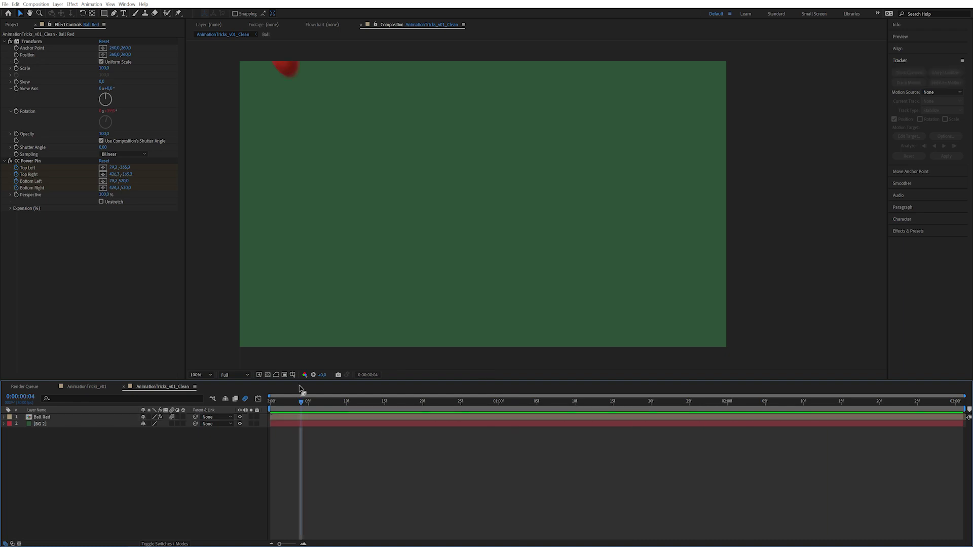
{"action": "key", "text": "space"}
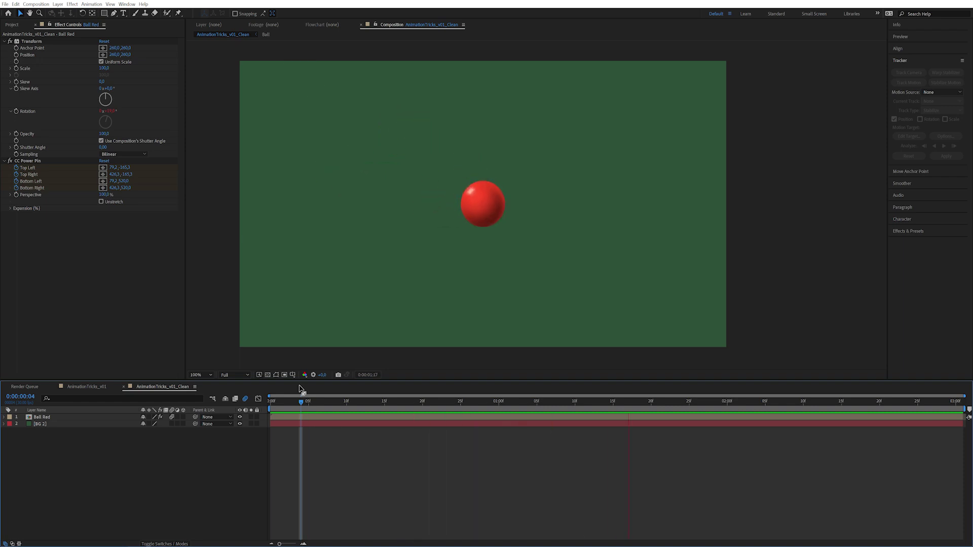
- Create a gray 1920 × 1080 px solid named Floor and place it directly below the Ball Red layer
{"action": "left_click", "coordinate": [122, 474]}
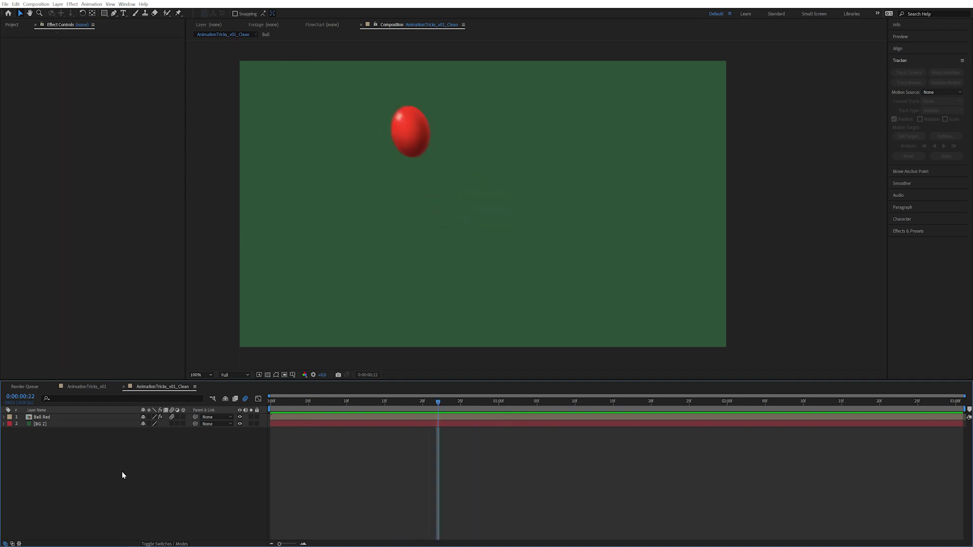
{"action": "left_click", "coordinate": [58, 4]}
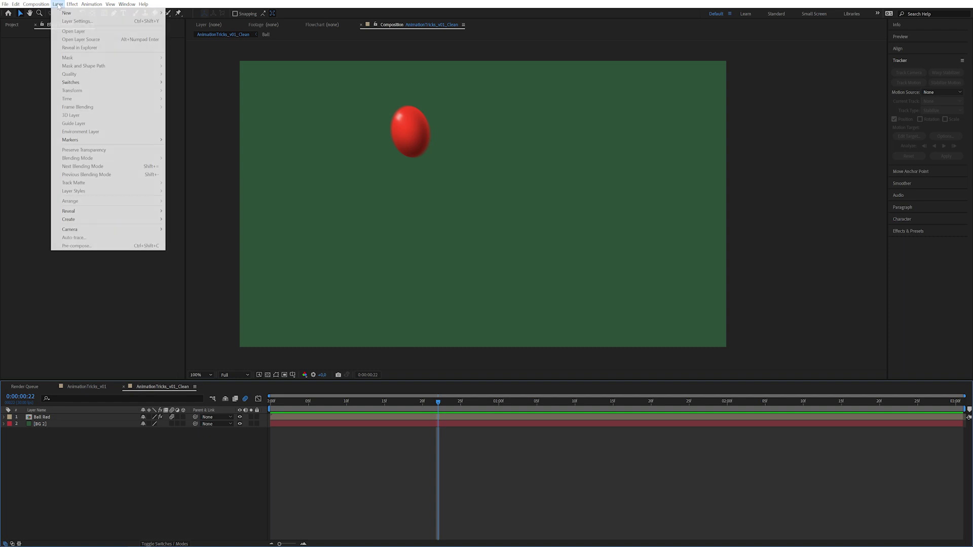
{"action": "mouse_move", "coordinate": [66, 14]}
{"action": "left_click", "coordinate": [195, 22]}
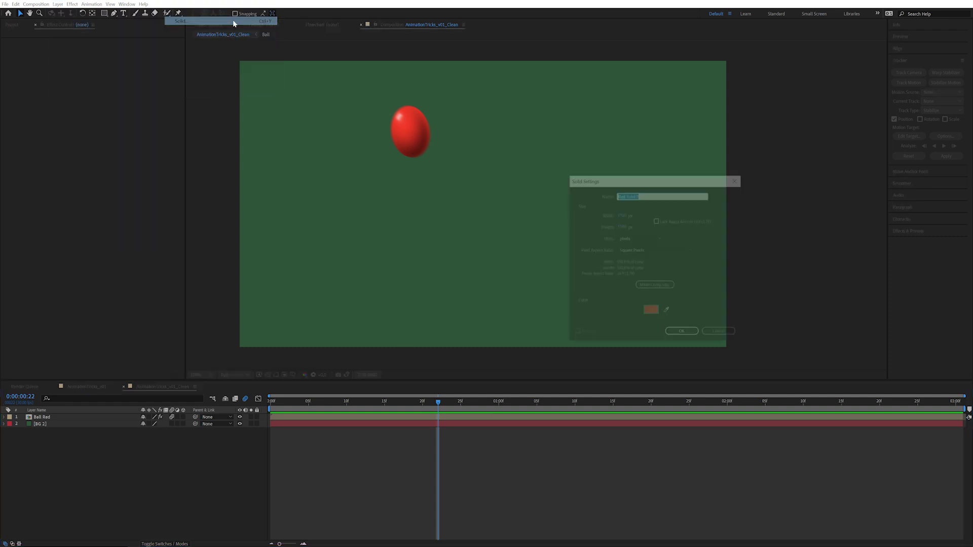
{"action": "type", "text": "Floor"}
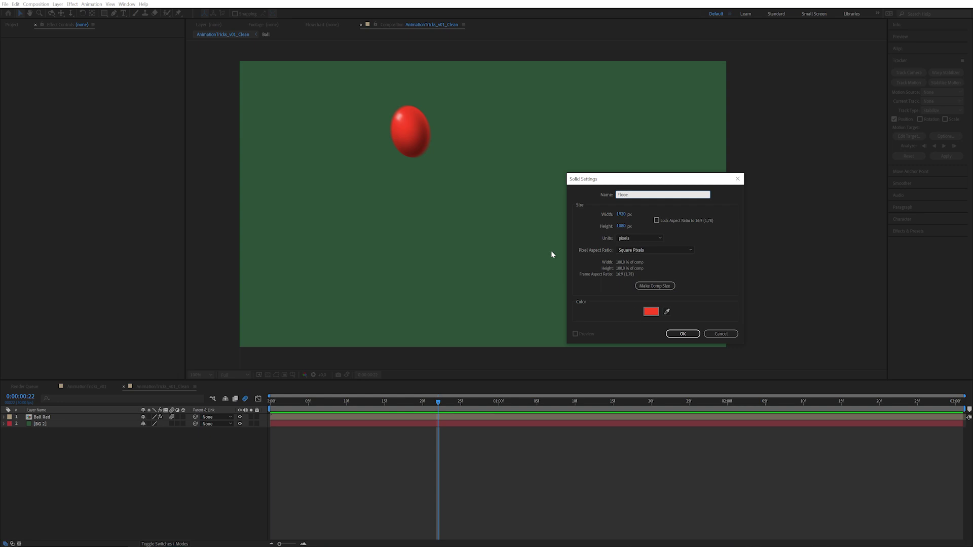
{"action": "left_click", "coordinate": [650, 311]}
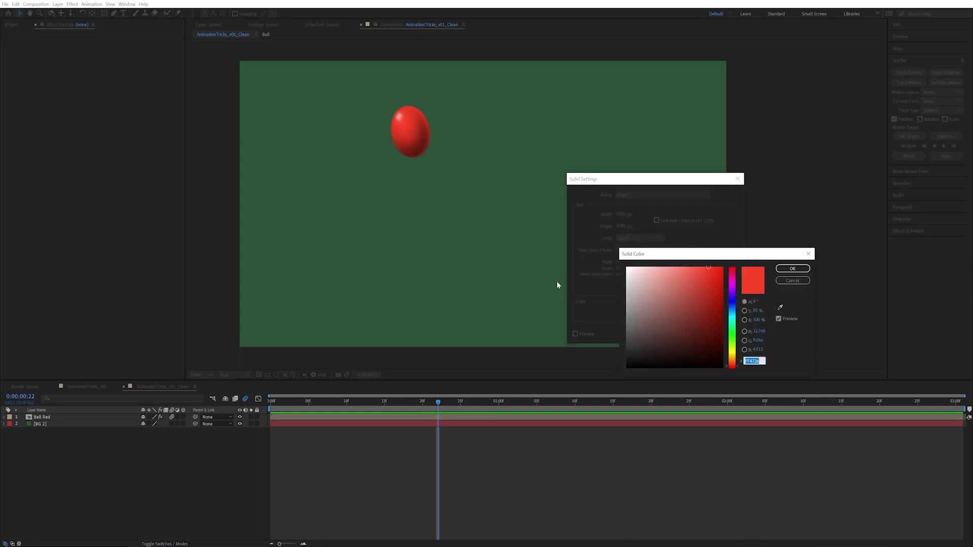
{"action": "left_click", "coordinate": [668, 302]}
{"action": "left_click", "coordinate": [667, 303]}
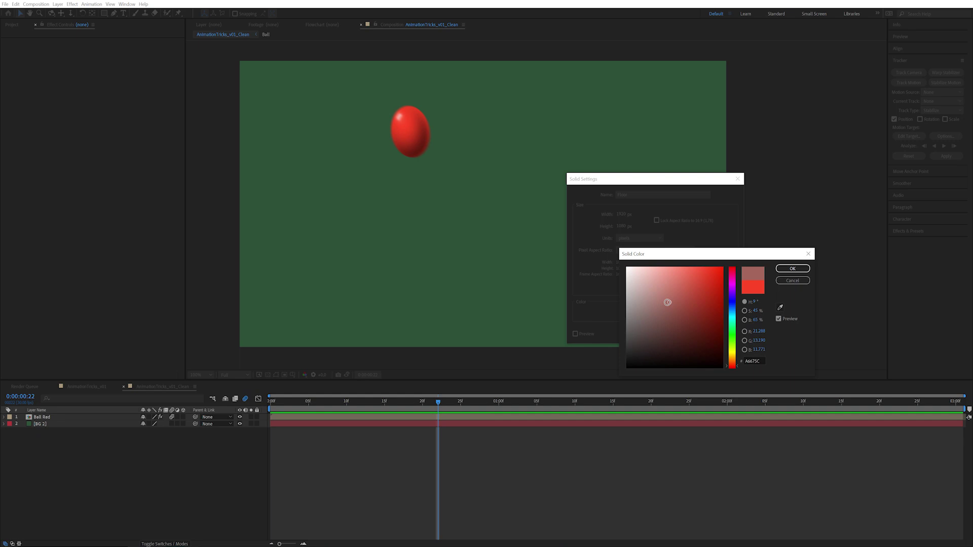
{"action": "left_click", "coordinate": [792, 269]}
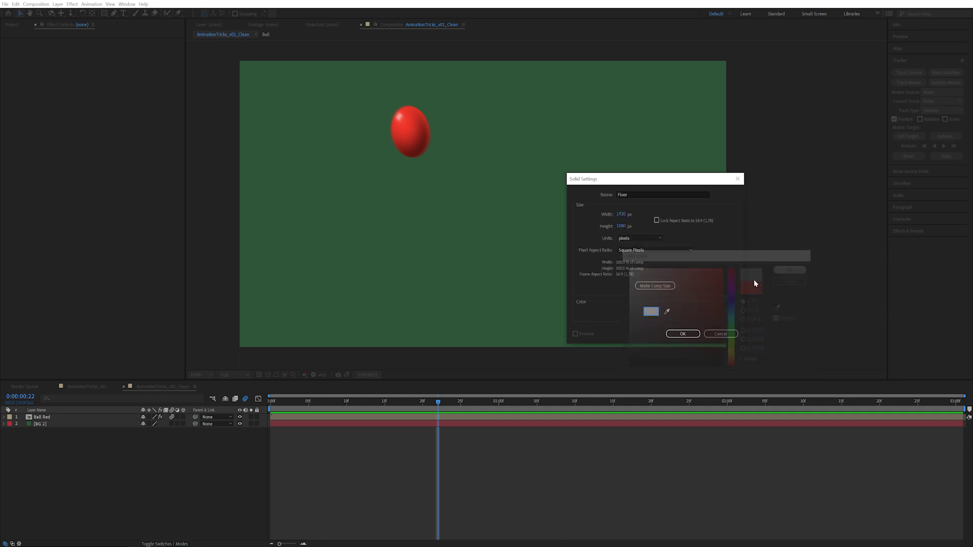
{"action": "left_click", "coordinate": [682, 334]}
{"action": "left_click_drag", "start_coordinate": [53, 418], "coordinate": [114, 429]}
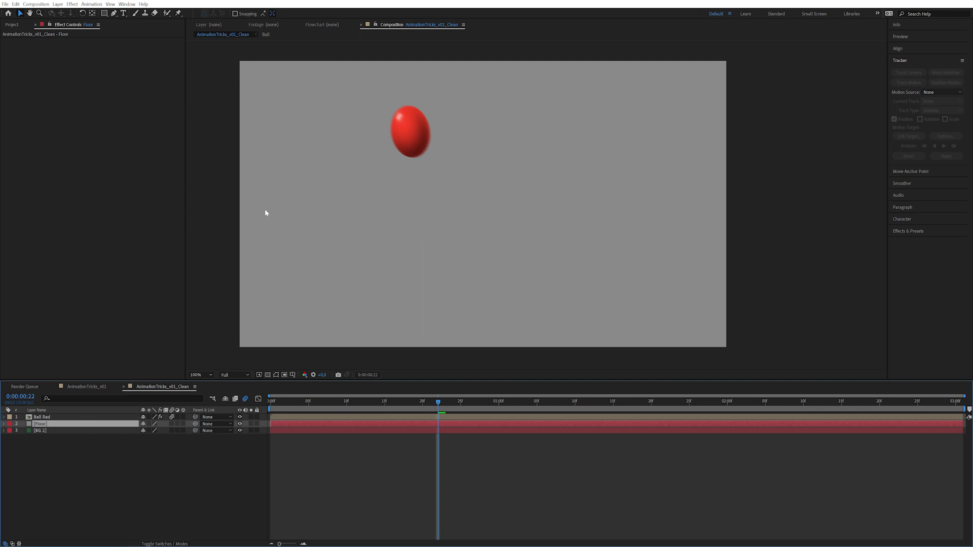
- Draw a rectangular mask on the Floor layer covering the lower part of the frame, wider than the composition
{"action": "left_click", "coordinate": [104, 14]}
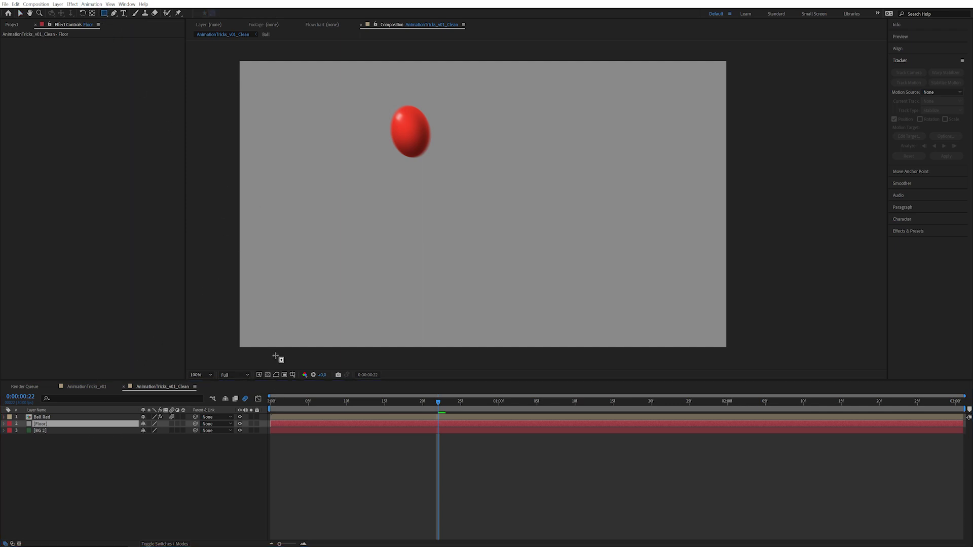
{"action": "left_click_drag", "start_coordinate": [271, 351], "coordinate": [284, 319]}
{"action": "left_click_drag", "start_coordinate": [218, 350], "coordinate": [789, 217]}
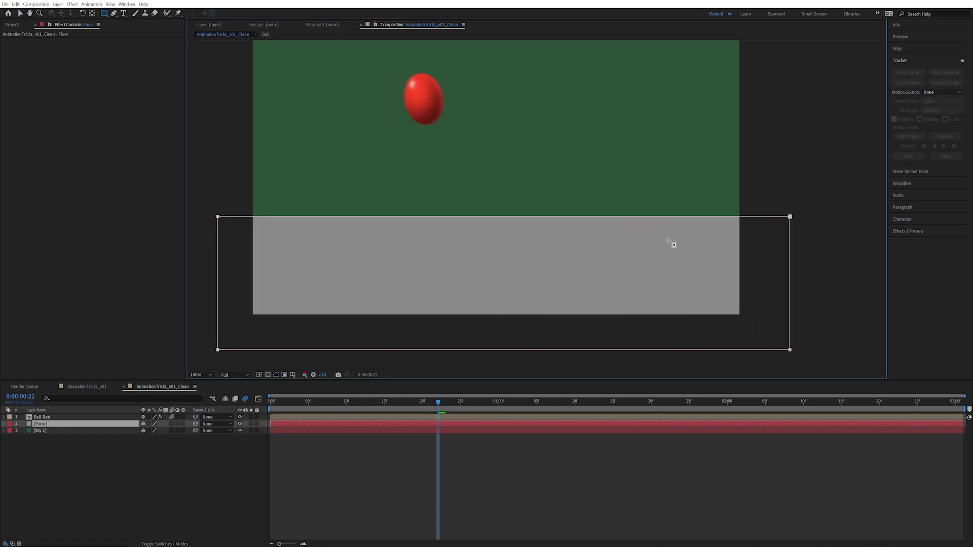
- At 0:00:01:10, move the Floor mask up so its upper edge meets the underside of the resting ball
{"action": "left_click_drag", "start_coordinate": [438, 402], "coordinate": [574, 401]}
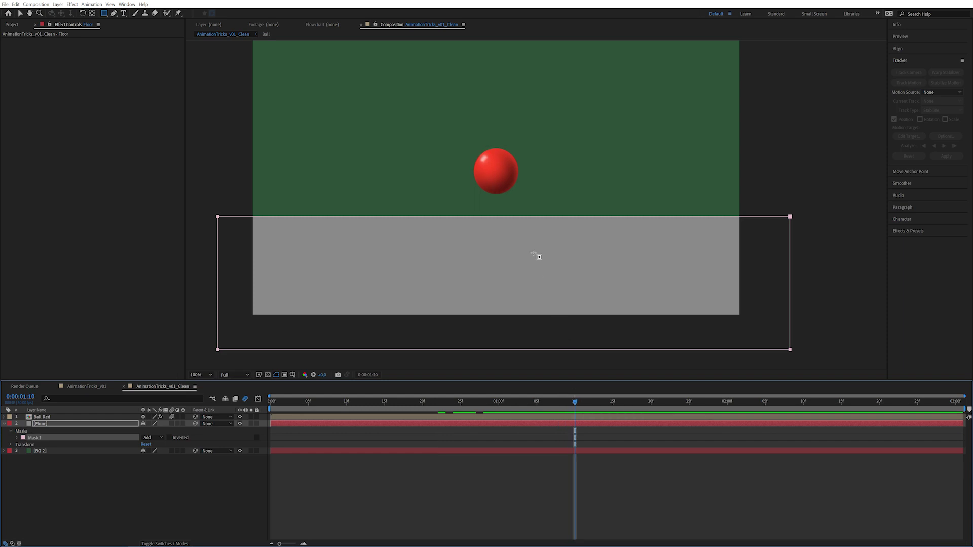
{"action": "key", "text": "v"}
{"action": "left_click", "coordinate": [46, 425]}
{"action": "left_click", "coordinate": [43, 439]}
{"action": "left_click_drag", "start_coordinate": [568, 218], "coordinate": [565, 194]}
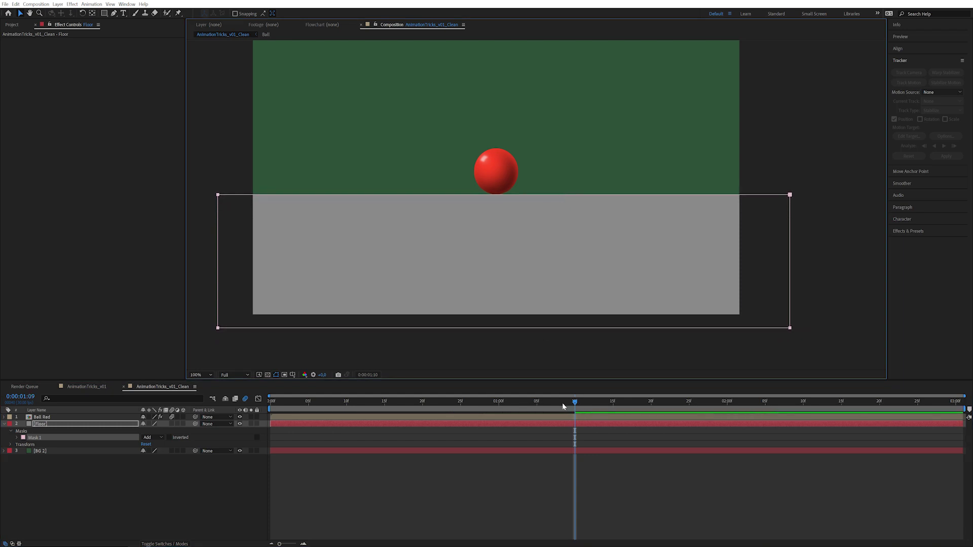
{"action": "left_click_drag", "start_coordinate": [562, 403], "coordinate": [623, 404]}
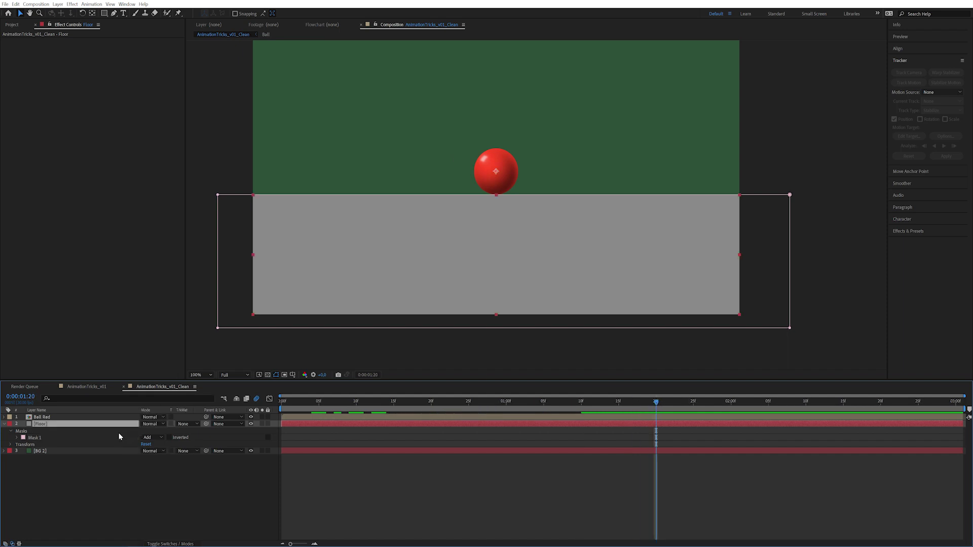
- Set the Floor layer's blending mode to Overlay and inspect its effect on the background
{"action": "left_click", "coordinate": [106, 431]}
{"action": "left_click", "coordinate": [111, 425]}
{"action": "left_click", "coordinate": [153, 424]}
{"action": "left_click", "coordinate": [170, 238]}
{"action": "left_click", "coordinate": [251, 428]}
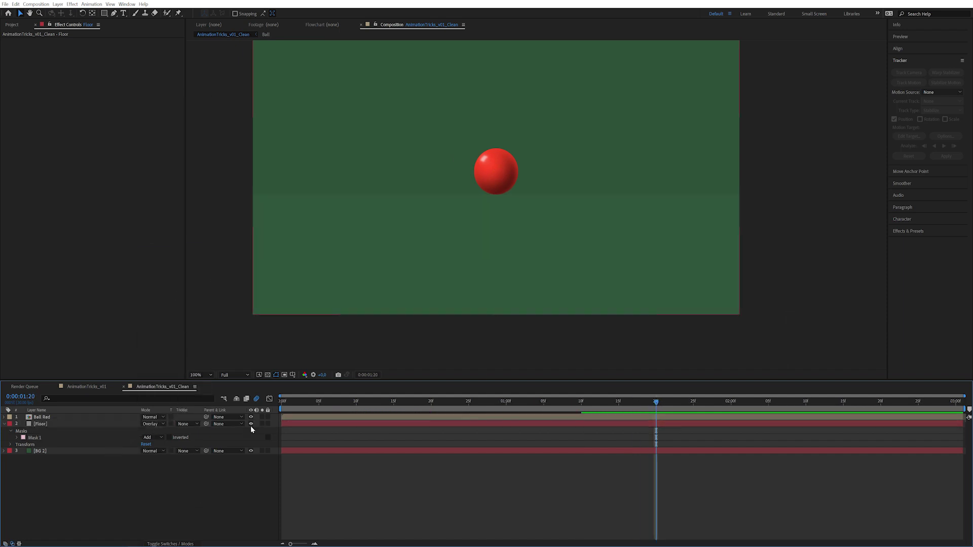
{"action": "left_click", "coordinate": [65, 426]}
{"action": "left_click", "coordinate": [120, 502]}
- Change the Floor solid's color to a lighter gray in its solid settings
{"action": "left_click", "coordinate": [80, 424]}
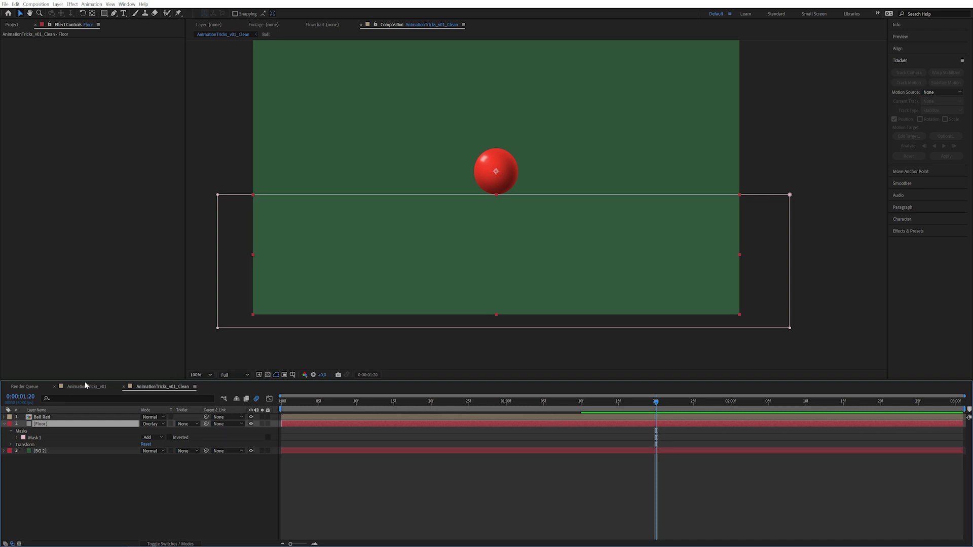
{"action": "key", "text": "ctrl+shift+y"}
{"action": "left_click", "coordinate": [851, 274]}
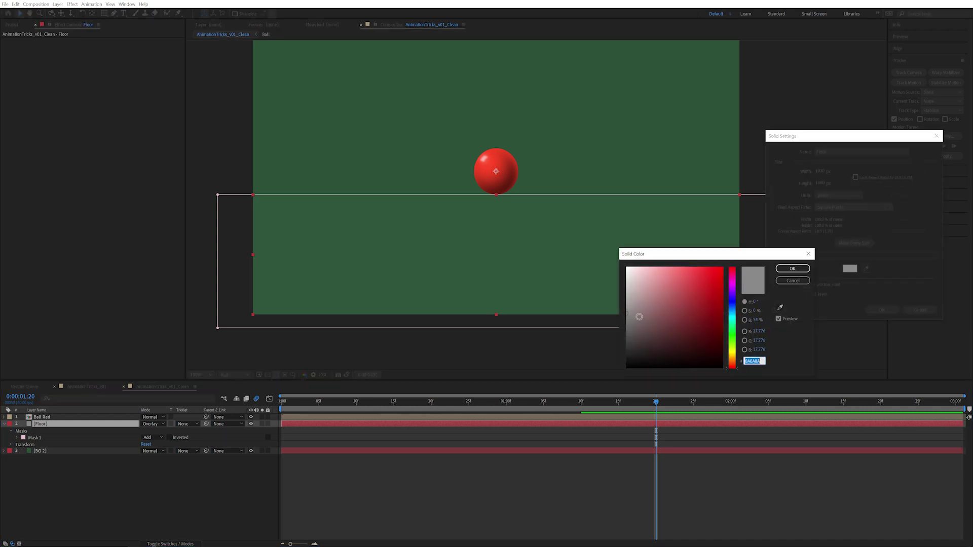
{"action": "left_click_drag", "start_coordinate": [639, 317], "coordinate": [643, 304]}
{"action": "left_click", "coordinate": [792, 269]}
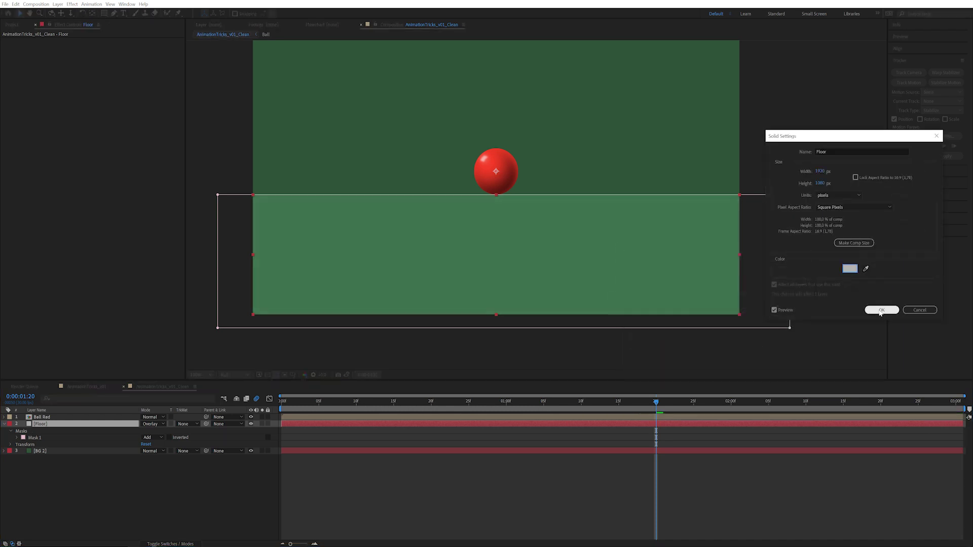
{"action": "left_click", "coordinate": [881, 310]}
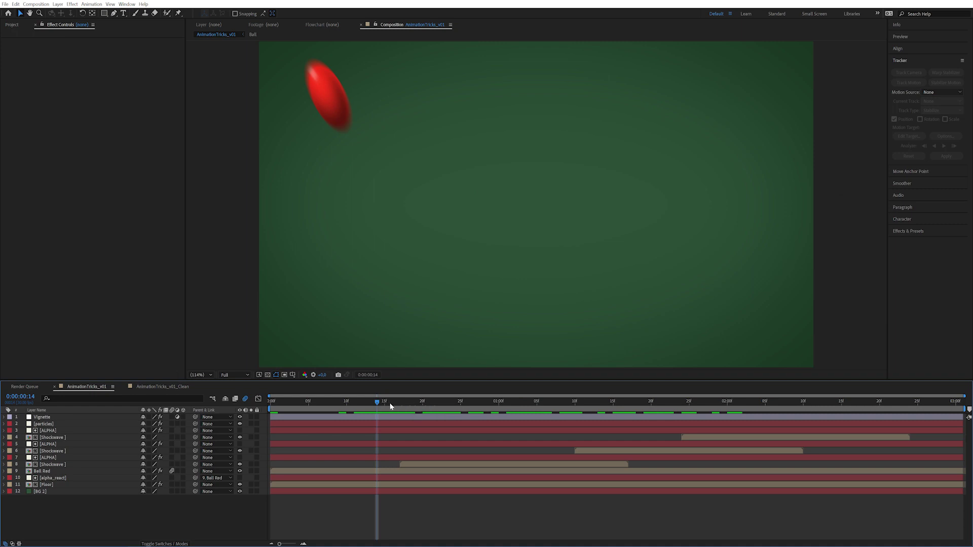
- Scrub through the finished AnimationTricks_v01 composition to 0:00:02:08 for reference and return to AnimationTricks_v01_Clean
{"action": "left_click_drag", "start_coordinate": [391, 402], "coordinate": [788, 403]}
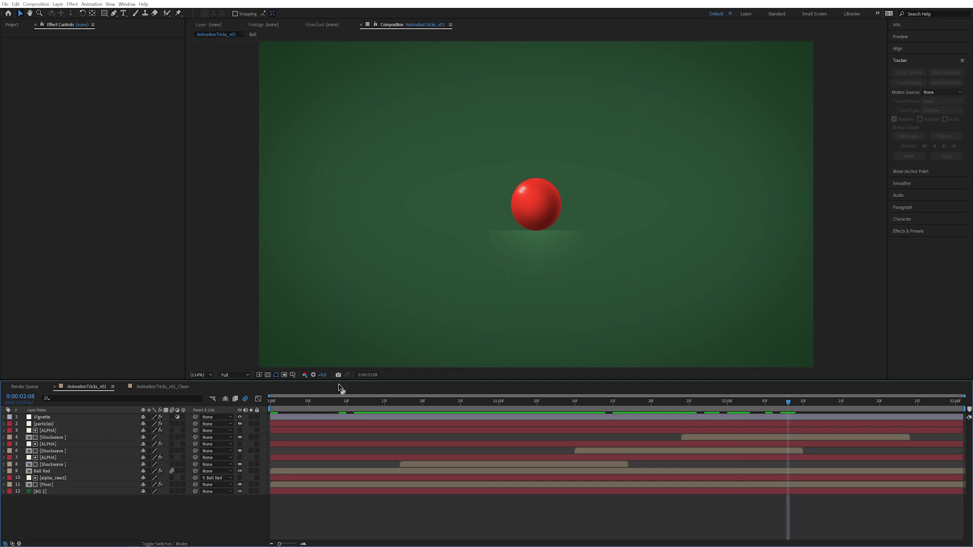
{"action": "left_click", "coordinate": [152, 387]}
{"action": "key", "text": "F2"}
{"action": "left_click", "coordinate": [59, 424]}
{"action": "key", "text": "F2"}
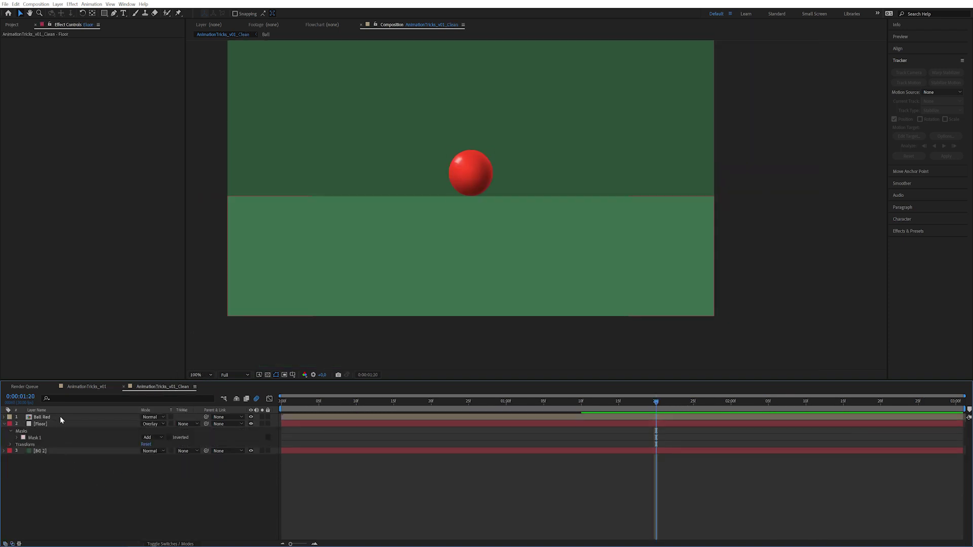
- Create a light gray solid named Alpha_react directly above the Floor layer
{"action": "left_click", "coordinate": [62, 424]}
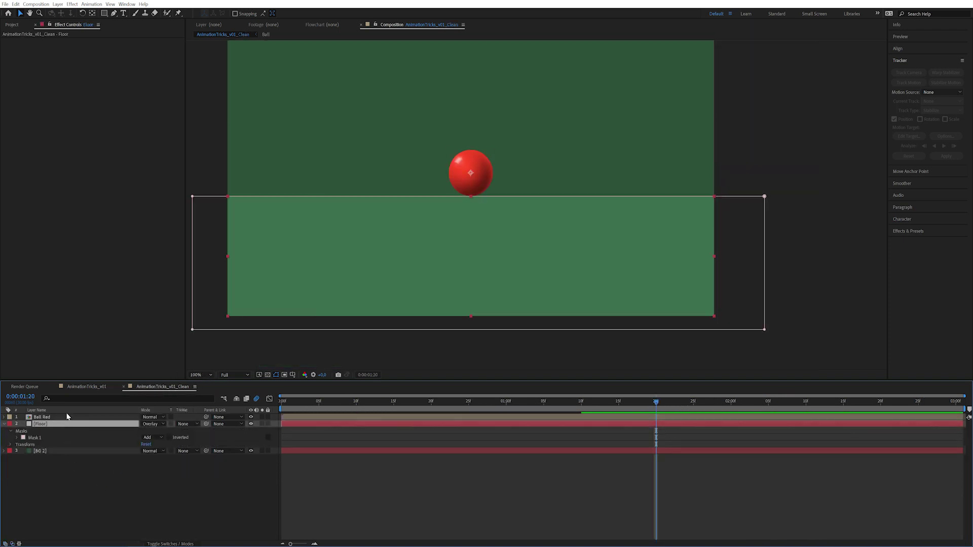
{"action": "left_click", "coordinate": [58, 5]}
{"action": "mouse_move", "coordinate": [91, 12]}
{"action": "left_click", "coordinate": [190, 21]}
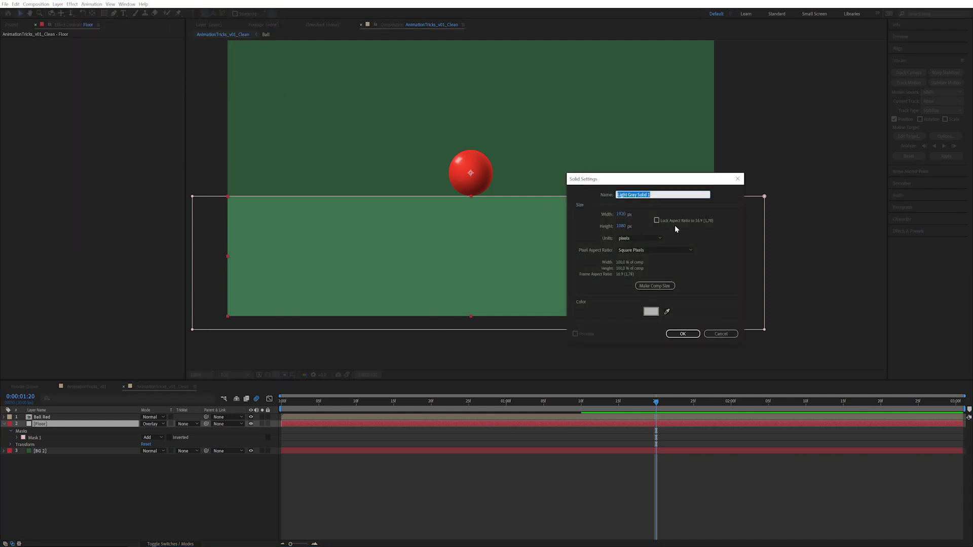
{"action": "type", "text": "Alpi"}
{"action": "key", "text": "Return"}
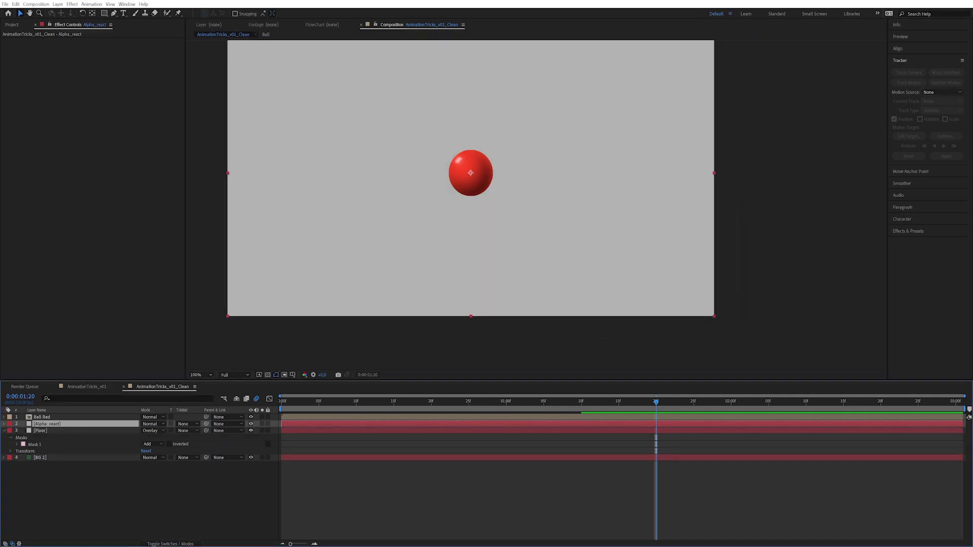
- Draw an elliptical mask centered on the ball, about twice its diameter, on Alpha_react and expand the mask's properties
{"action": "left_click", "coordinate": [104, 14]}
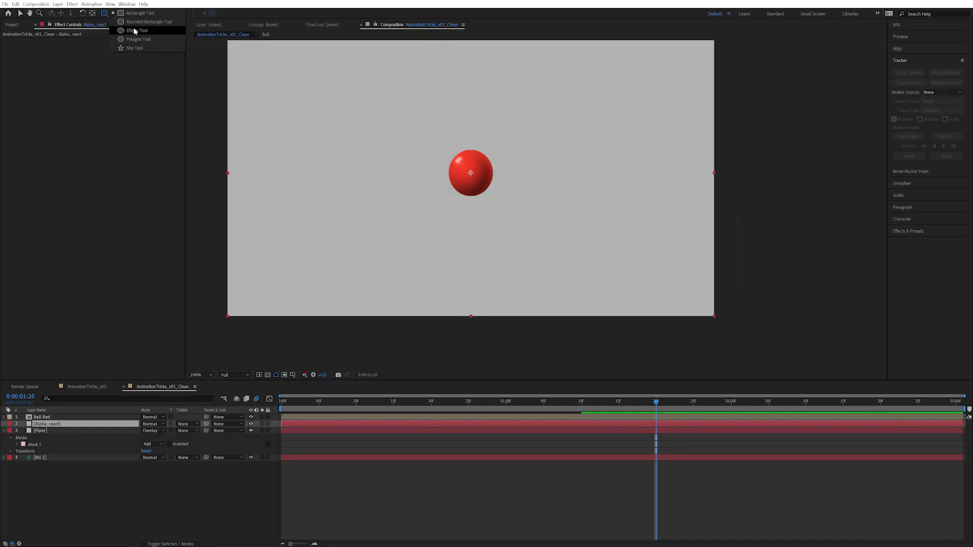
{"action": "left_click_drag", "start_coordinate": [134, 31], "coordinate": [135, 31]}
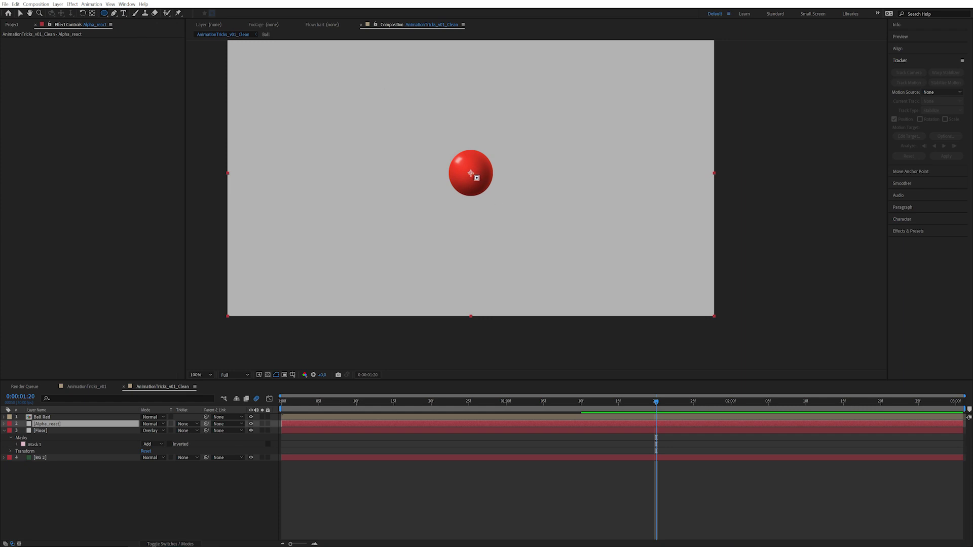
{"action": "left_click_drag", "start_coordinate": [471, 174], "coordinate": [513, 210]}
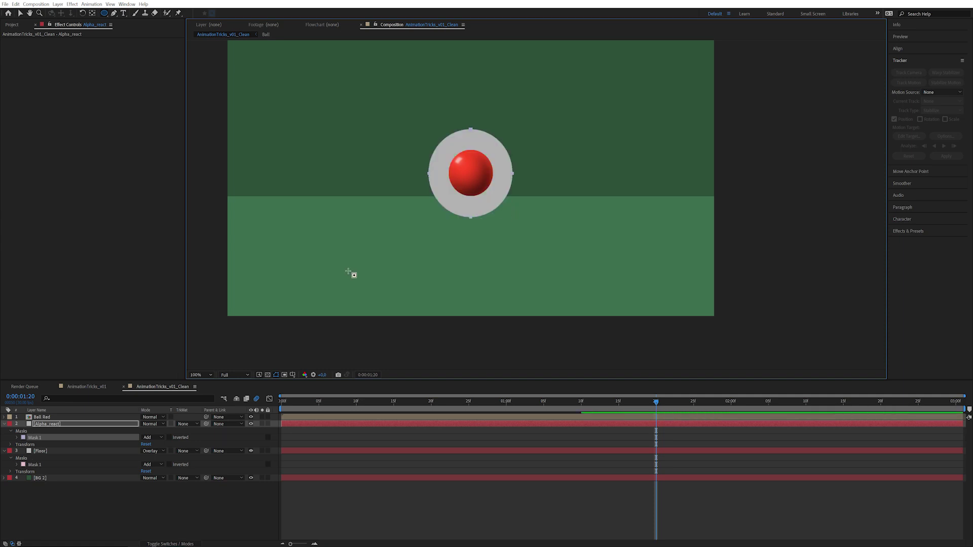
{"action": "left_click", "coordinate": [17, 438]}
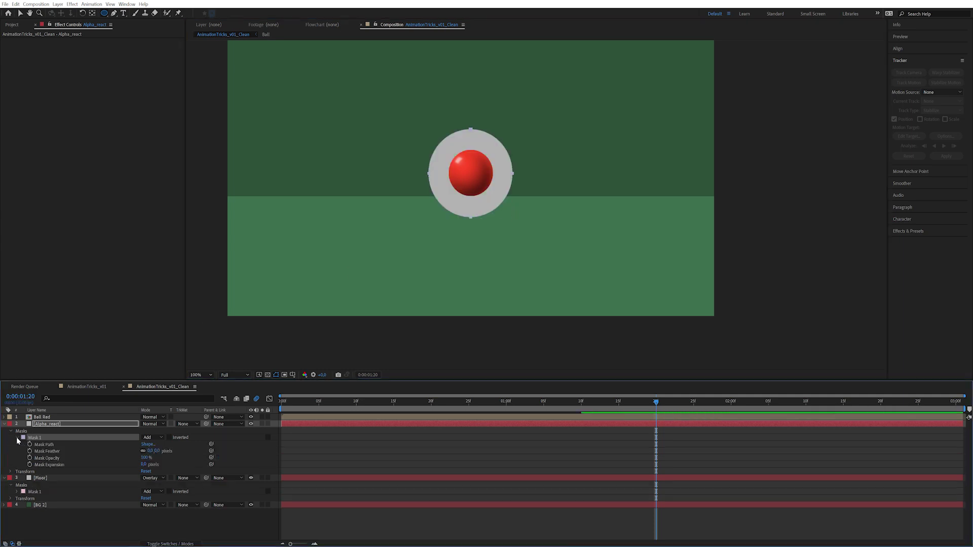
- Feather the Alpha_react mask by about 145 pixels and set the Floor layer to use Alpha_react as its alpha matte
{"action": "left_click_drag", "start_coordinate": [147, 451], "coordinate": [203, 442]}
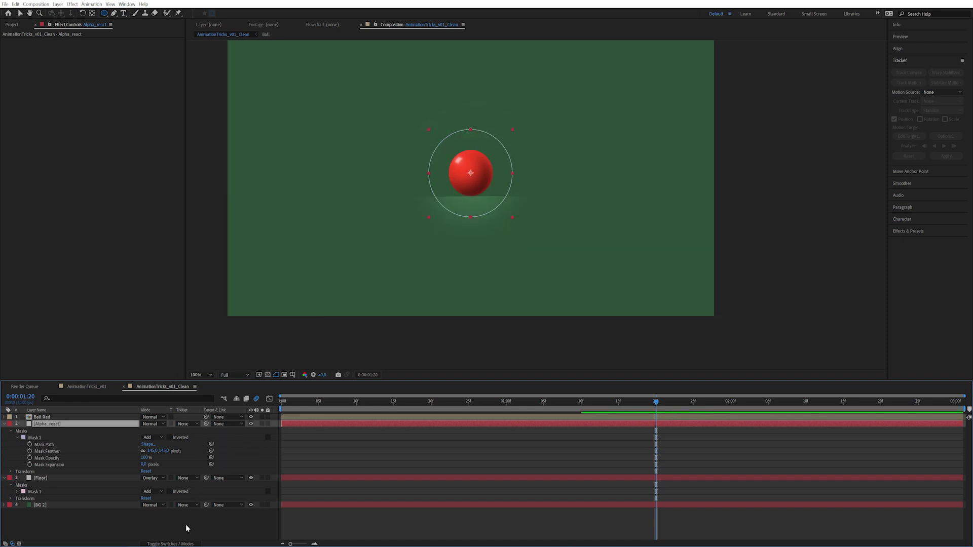
{"action": "key", "text": "ctrl+z"}
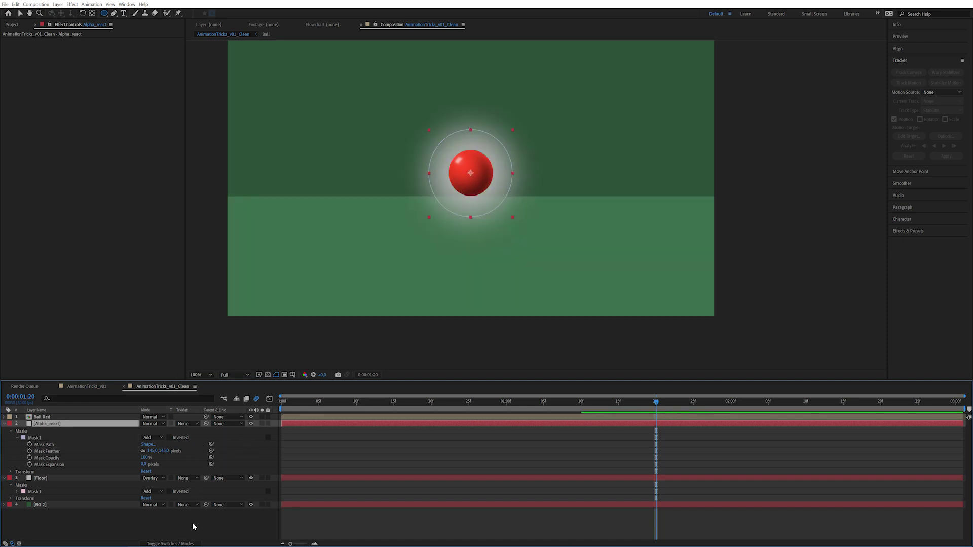
{"action": "left_click", "coordinate": [184, 478]}
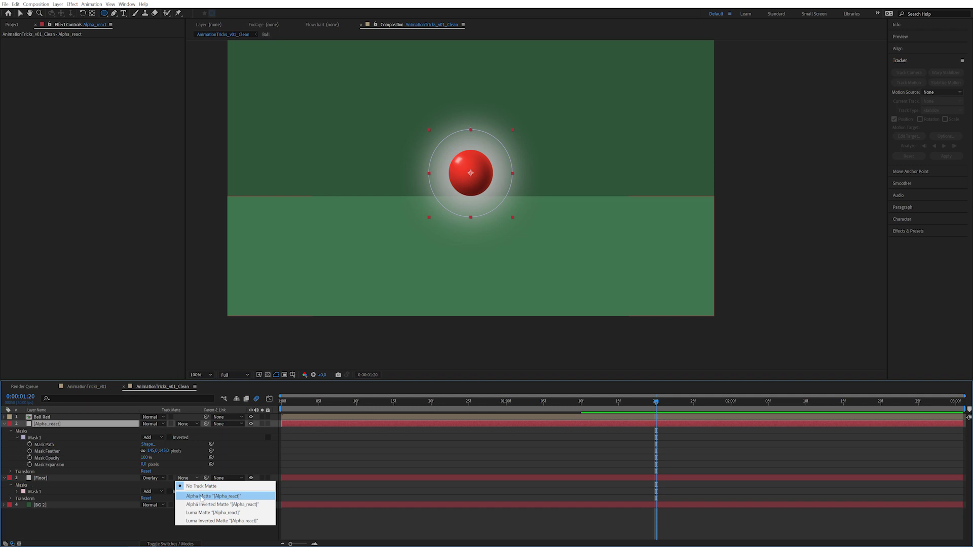
{"action": "left_click", "coordinate": [201, 497]}
{"action": "left_click", "coordinate": [242, 524]}
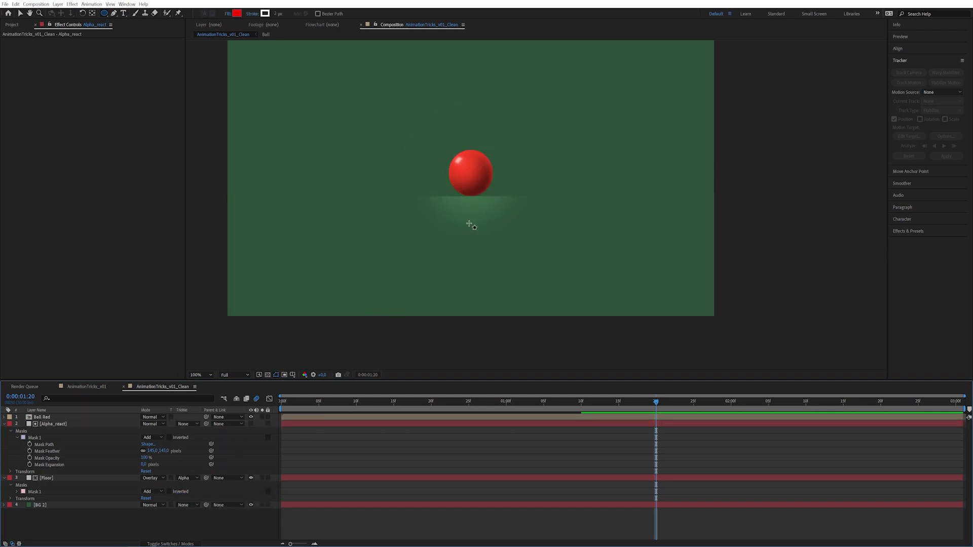
- Parent the Alpha_react layer to Ball Red and scrub through the animation to check the floor reveal
{"action": "left_click", "coordinate": [81, 424]}
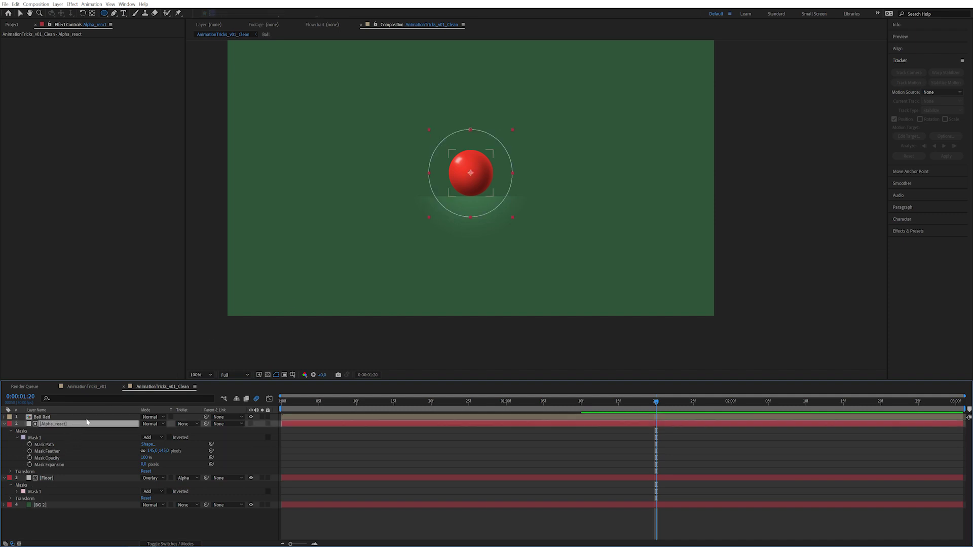
{"action": "left_click_drag", "start_coordinate": [206, 423], "coordinate": [52, 417]}
{"action": "left_click_drag", "start_coordinate": [334, 403], "coordinate": [419, 397]}
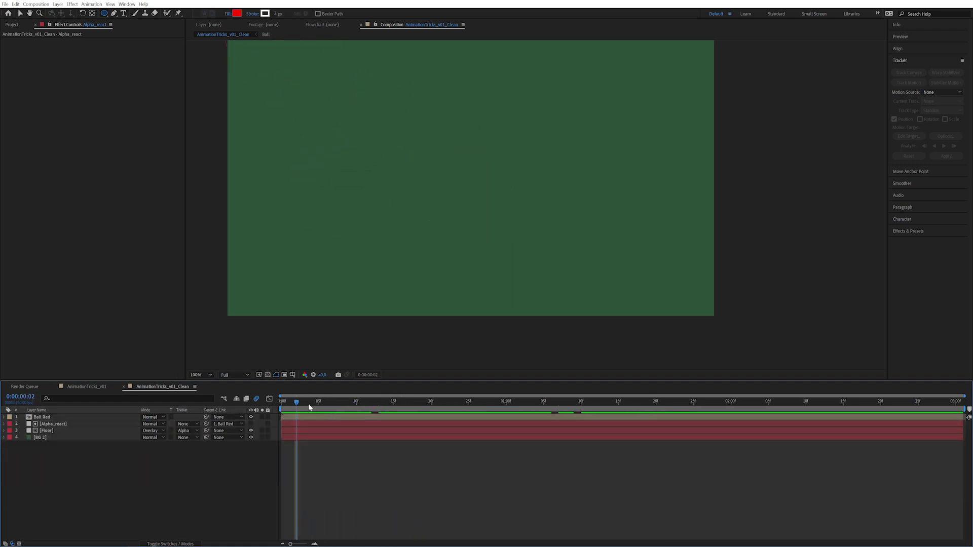
{"action": "left_click_drag", "start_coordinate": [308, 403], "coordinate": [596, 406]}
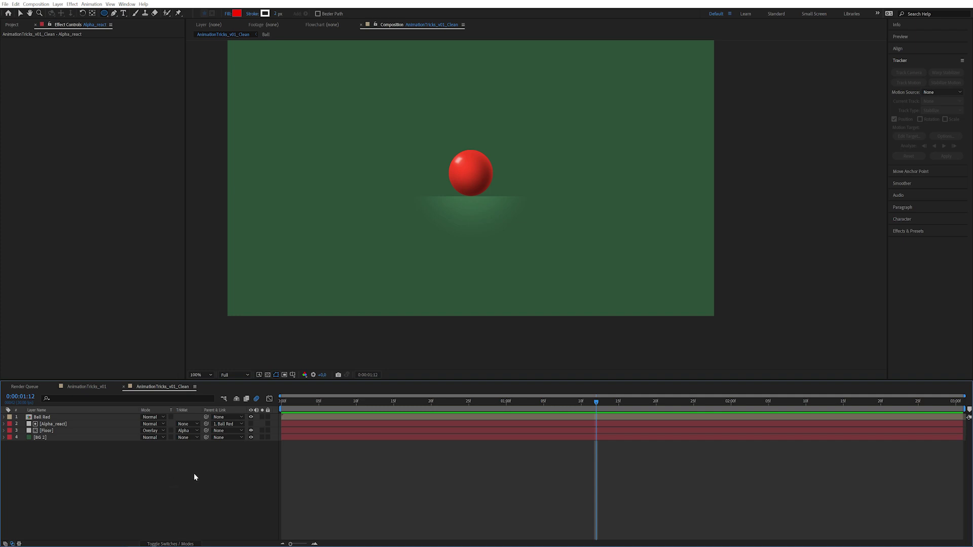
- Create a light gray solid named Shockwave, 1080 by 1080 pixels
{"action": "left_click", "coordinate": [57, 4]}
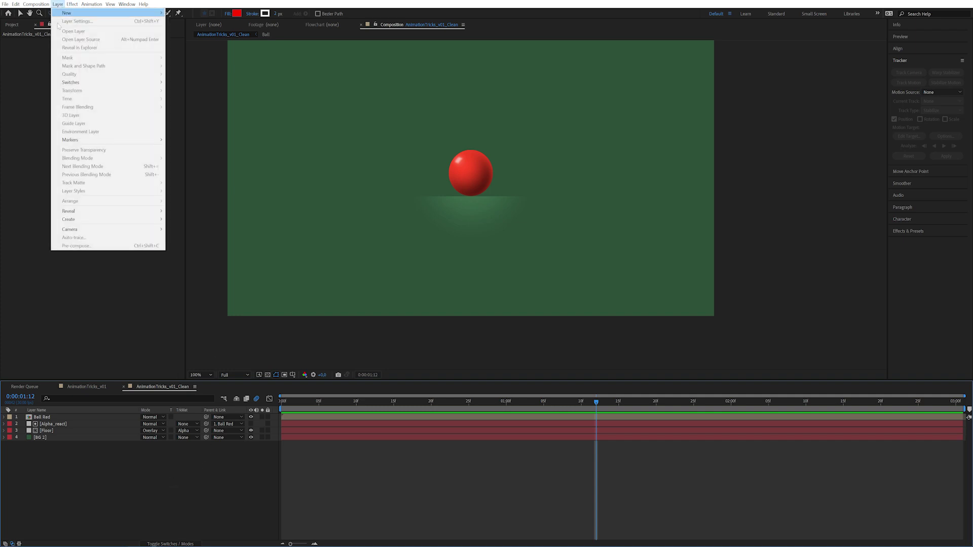
{"action": "mouse_move", "coordinate": [89, 17]}
{"action": "left_click", "coordinate": [192, 21]}
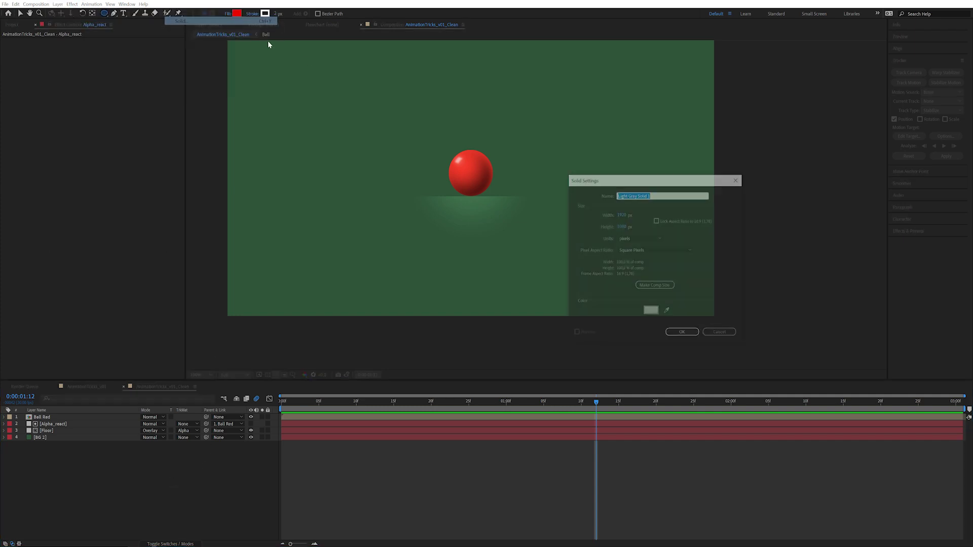
{"action": "type", "text": "Shockwave"}
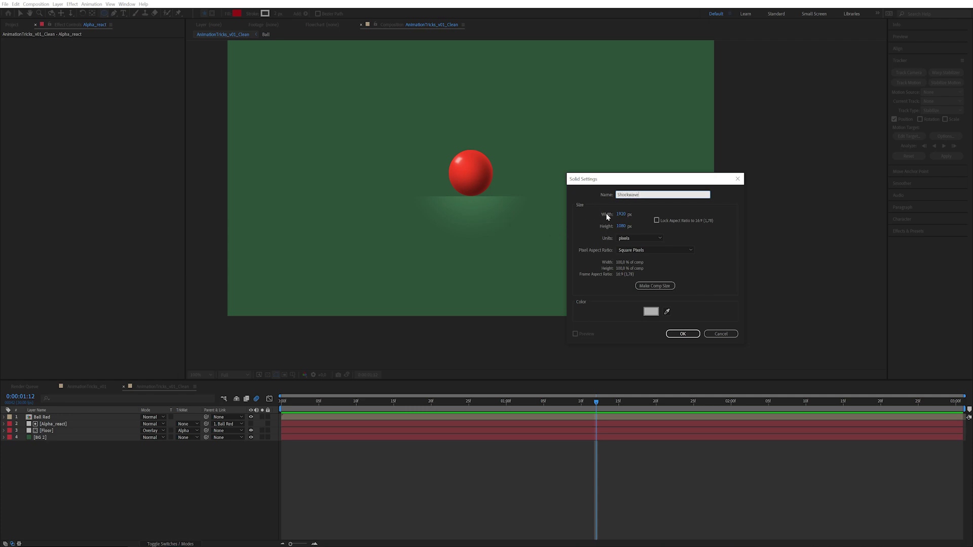
{"action": "left_click", "coordinate": [621, 214]}
{"action": "type", "text": "1080"}
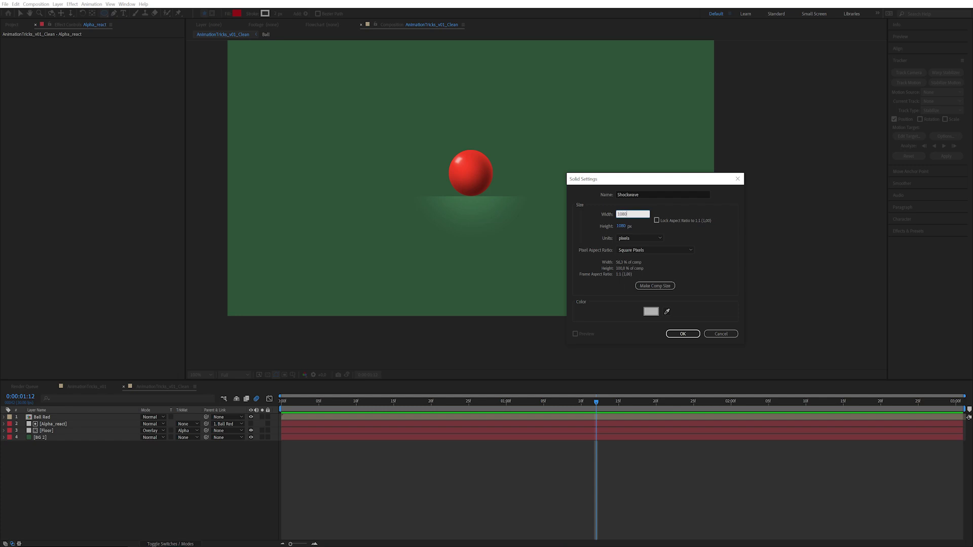
{"action": "key", "text": "Tab"}
{"action": "key", "text": "Return"}
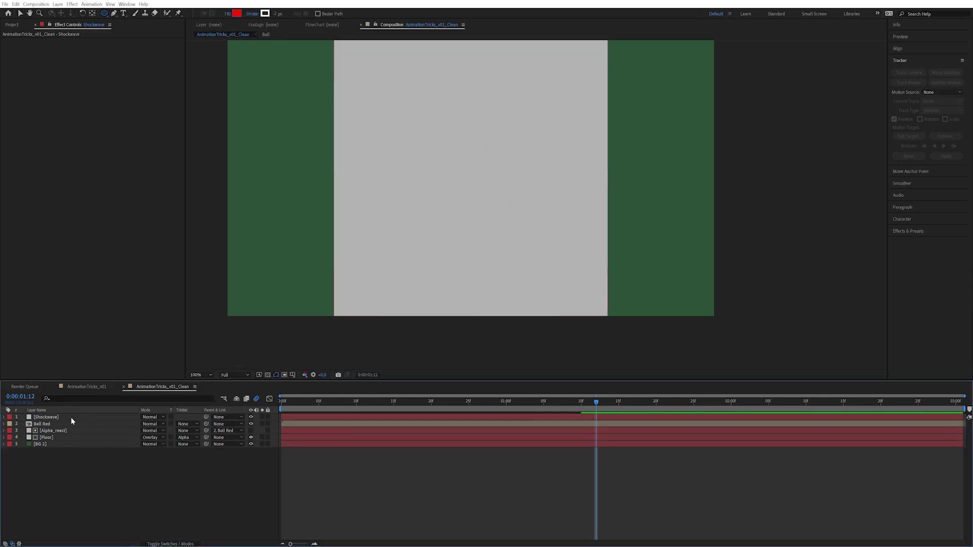
- Pre-compose the Shockwave solid into a new composition named Shockwave, moving all attributes and opening the new composition
{"action": "left_click", "coordinate": [83, 416]}
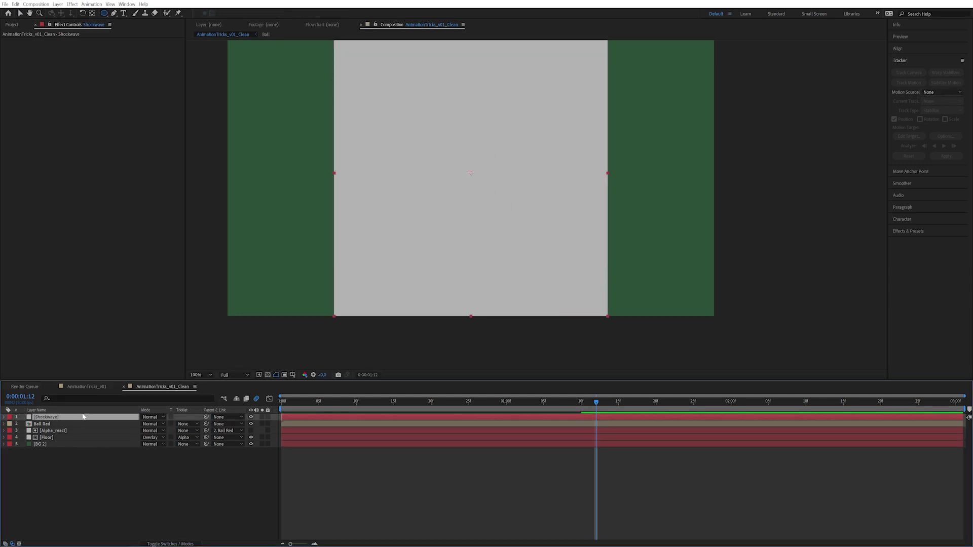
{"action": "left_click", "coordinate": [57, 4]}
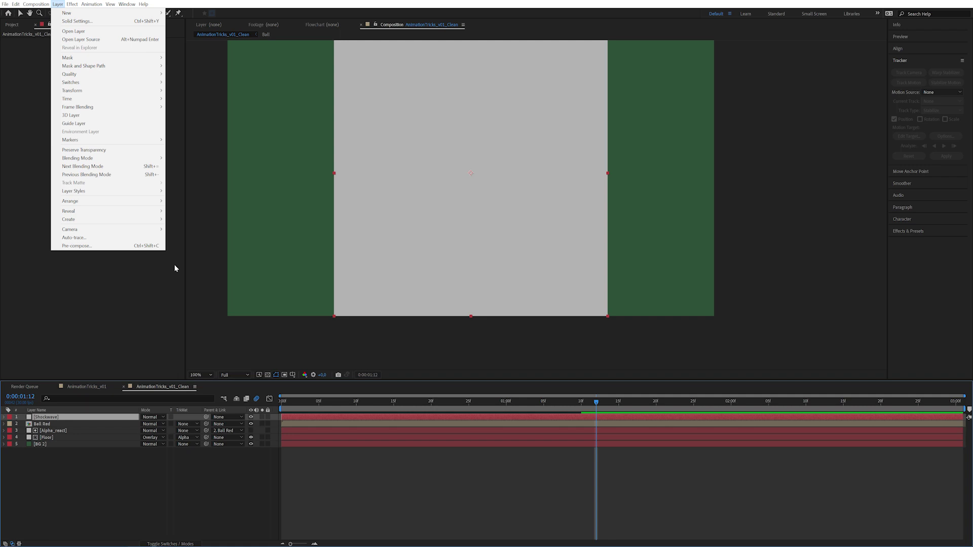
{"action": "left_click", "coordinate": [147, 491]}
{"action": "left_click", "coordinate": [79, 416]}
{"action": "key", "text": "ctrl+shift+c"}
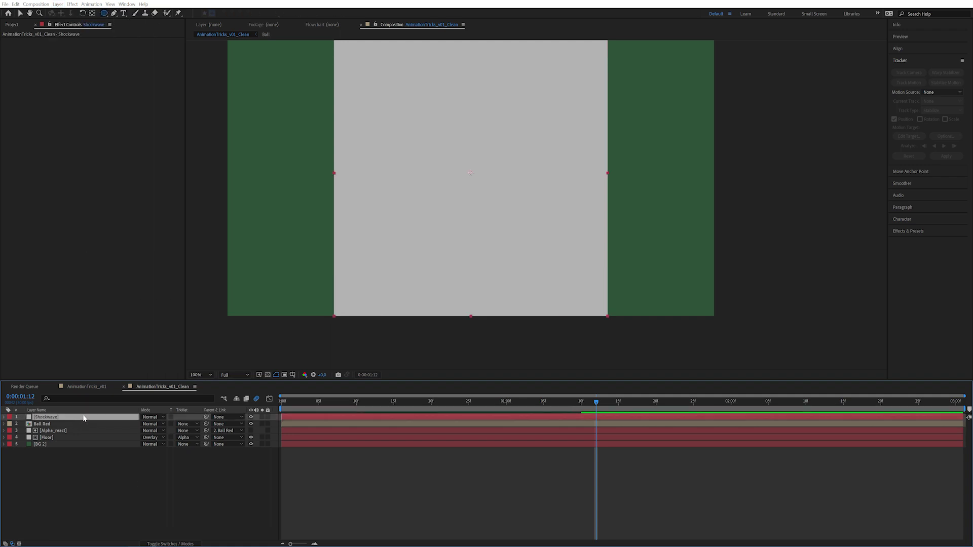
{"action": "left_click", "coordinate": [601, 272]}
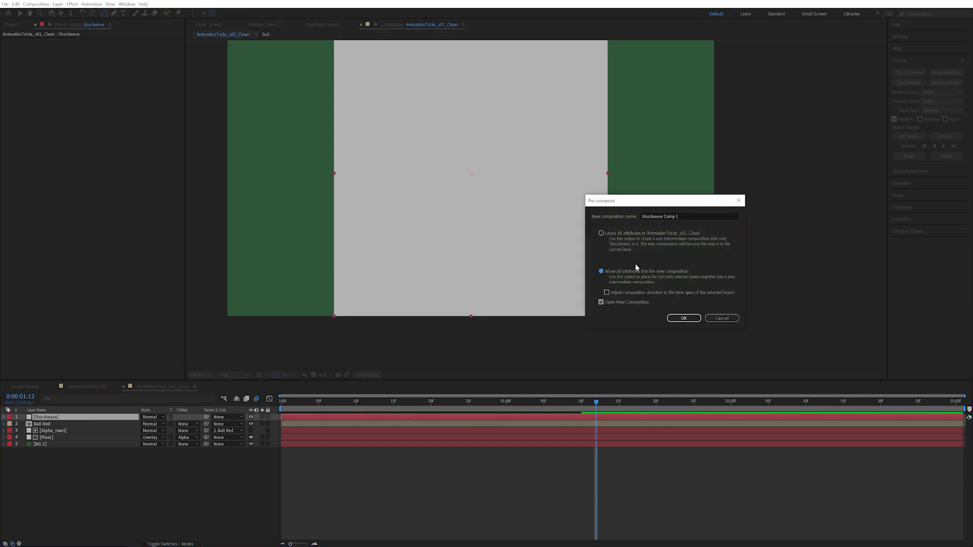
{"action": "left_click_drag", "start_coordinate": [678, 216], "coordinate": [667, 219]}
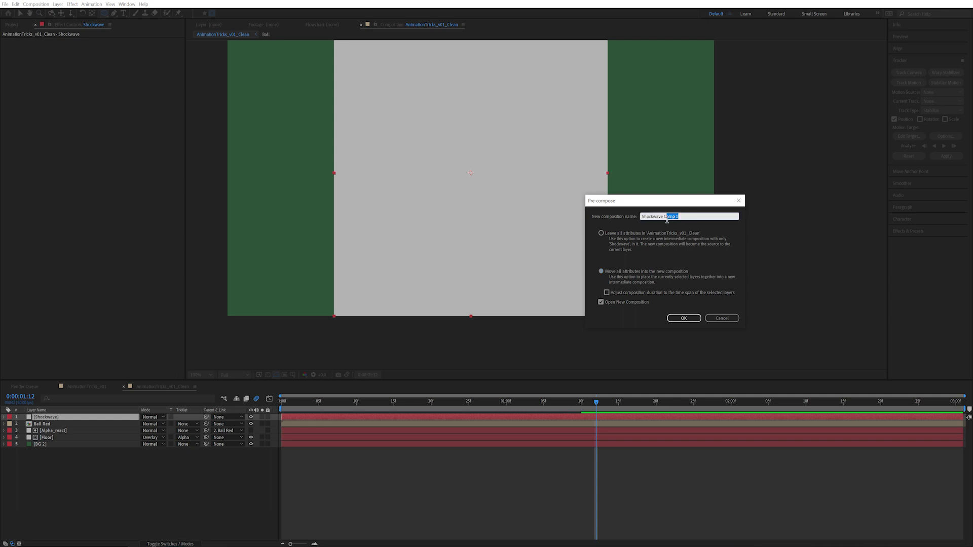
{"action": "key", "text": "BackSpace"}
{"action": "key", "text": "Return"}
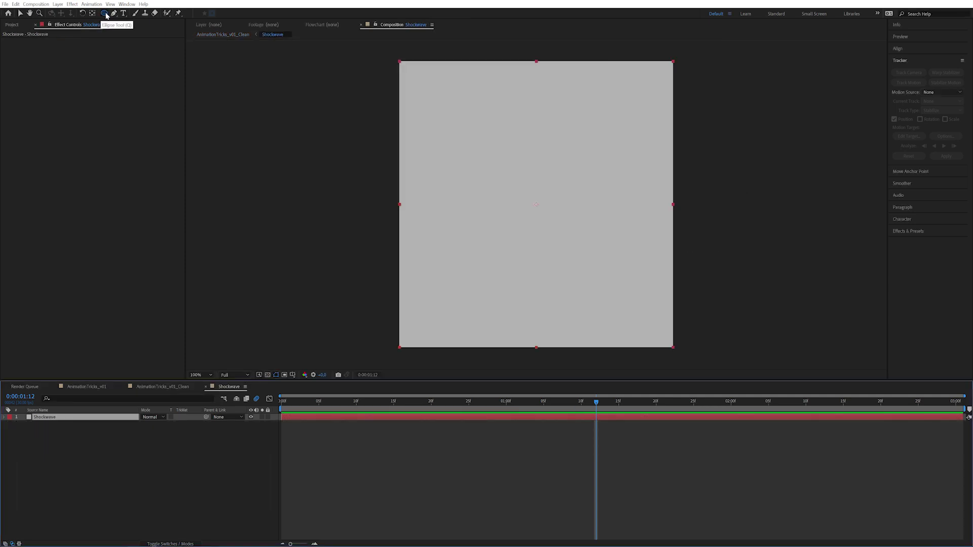
- Add an elliptical mask that fills the full extent of the Shockwave solid
{"action": "double_click", "coordinate": [104, 15]}
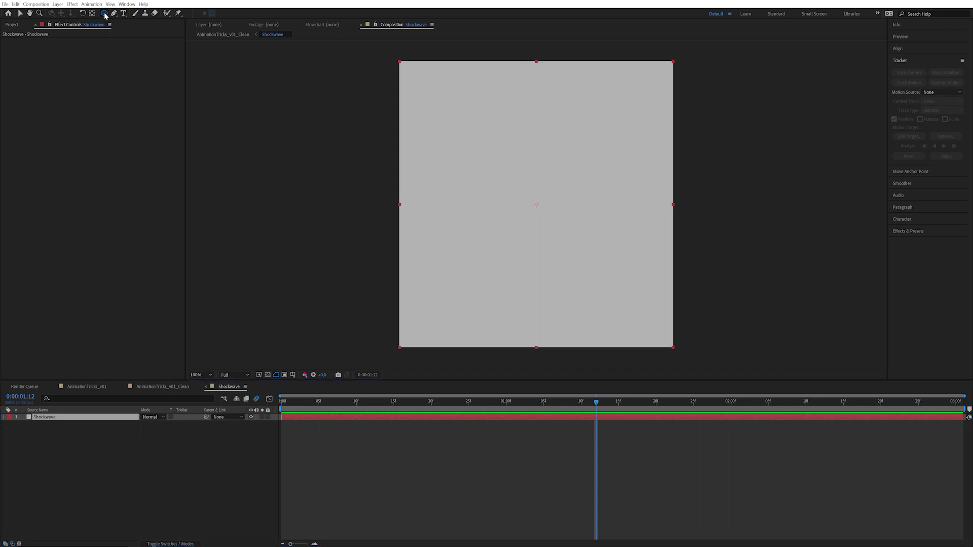
{"action": "key", "text": "v"}
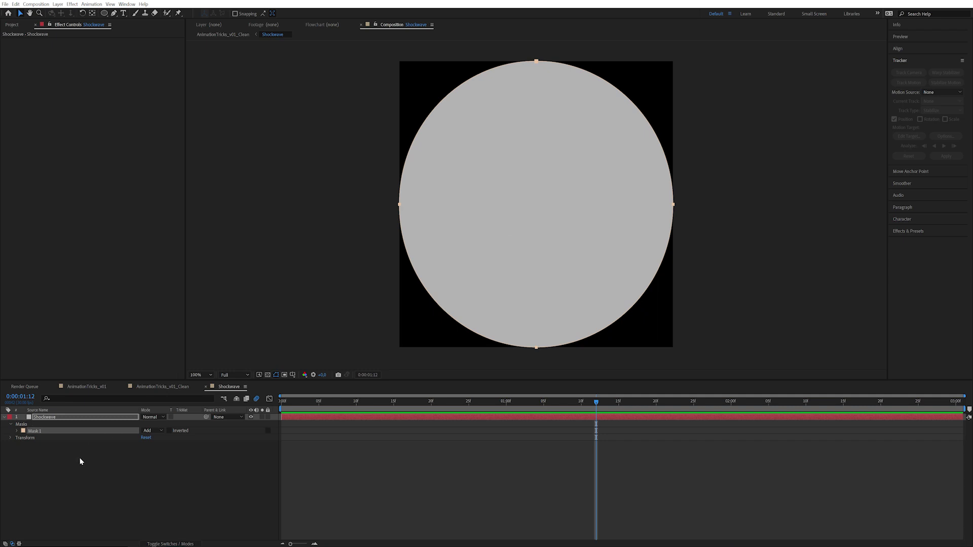
{"action": "left_click", "coordinate": [44, 456]}
{"action": "left_click", "coordinate": [59, 417]}
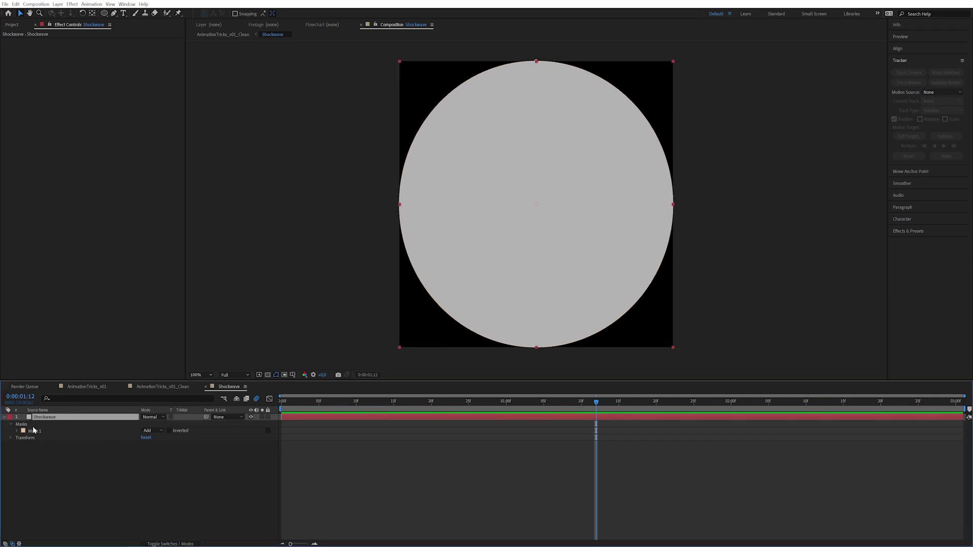
- Shorten the Shockwave composition's duration to one second
{"action": "left_click_drag", "start_coordinate": [357, 402], "coordinate": [330, 404]}
{"action": "key", "text": "Home"}
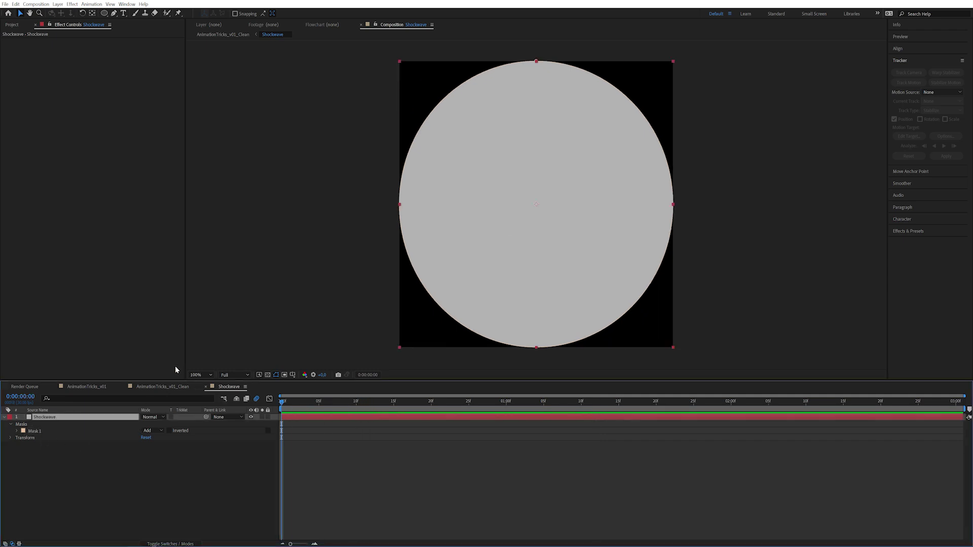
{"action": "key", "text": "ctrl+k"}
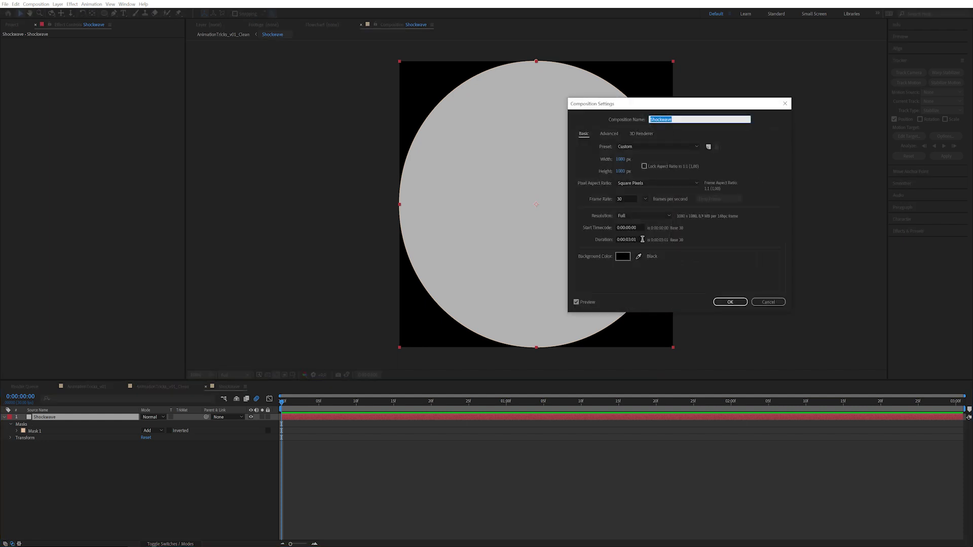
{"action": "left_click_drag", "start_coordinate": [642, 239], "coordinate": [594, 238]}
{"action": "key", "text": "Right"}
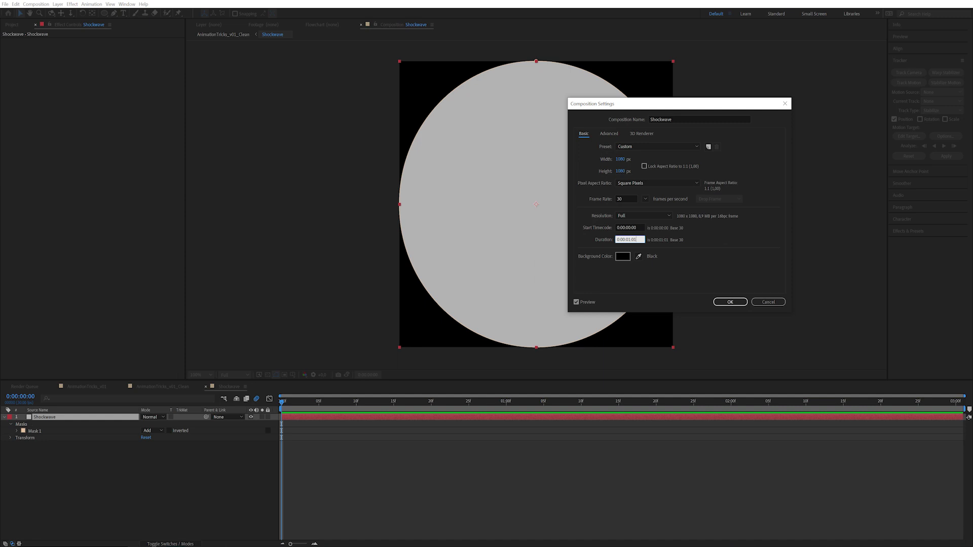
{"action": "key", "text": "Return"}
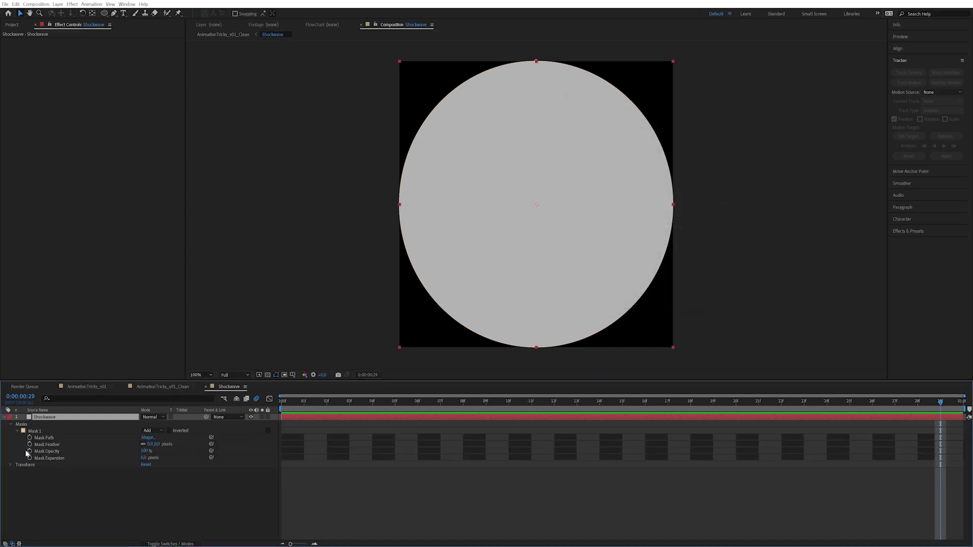
- Keyframe Mask 1's expansion at 0 pixels on frame 29 and about -540 pixels on frame 0
{"action": "left_click", "coordinate": [30, 458]}
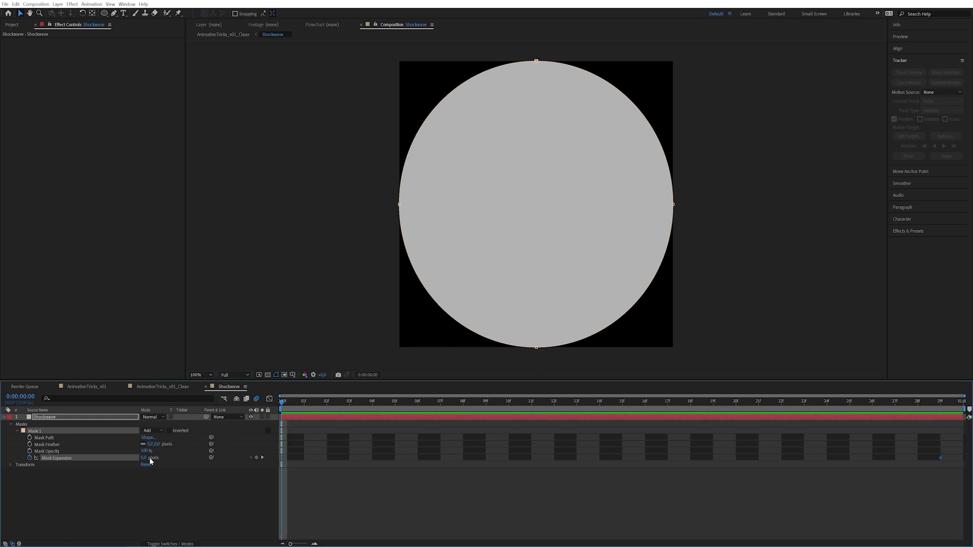
{"action": "left_click_drag", "start_coordinate": [143, 458], "coordinate": [57, 457]}
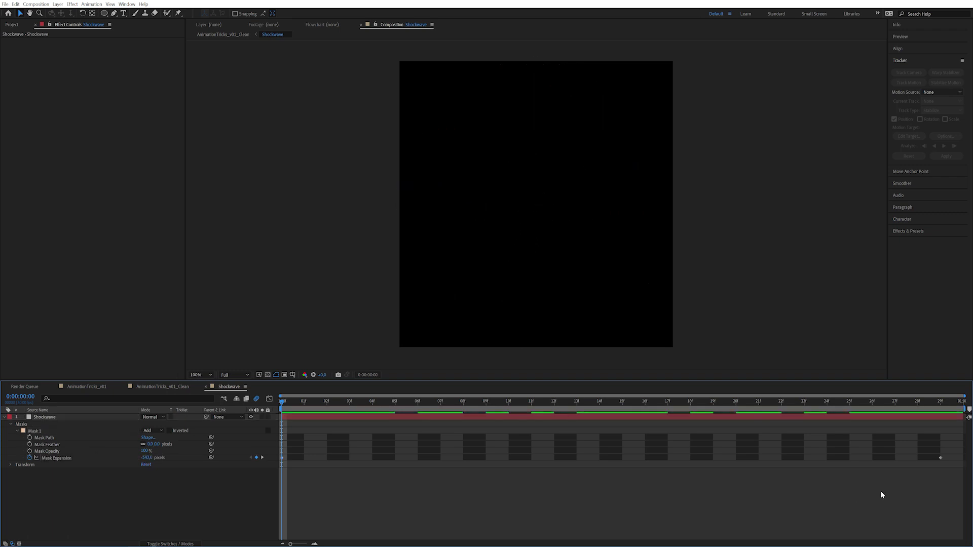
{"action": "left_click_drag", "start_coordinate": [886, 500], "coordinate": [965, 421]}
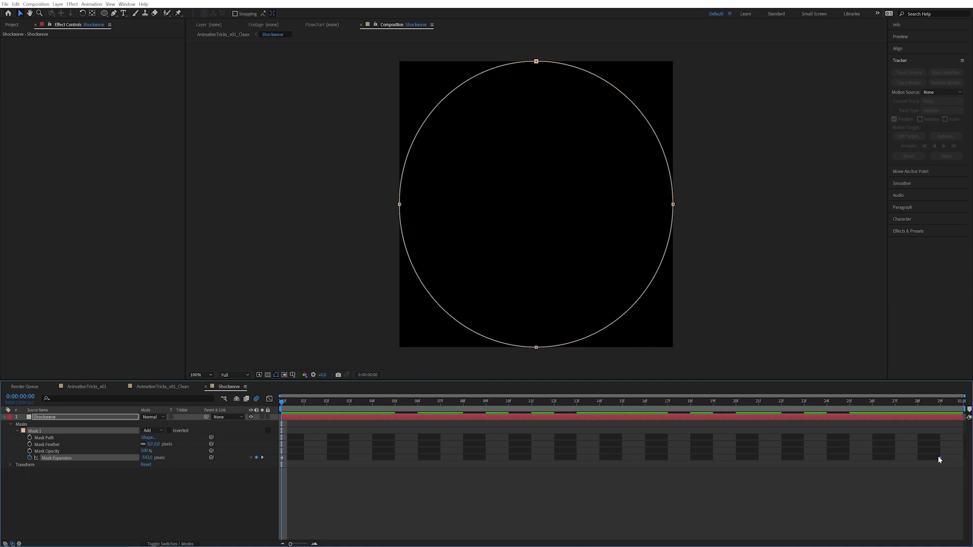
- Apply Easy Ease to the last Mask Expansion keyframe, stretch its curve handle back to about frame 7, and preview the growth
{"action": "right_click", "coordinate": [938, 459]}
{"action": "mouse_move", "coordinate": [930, 451]}
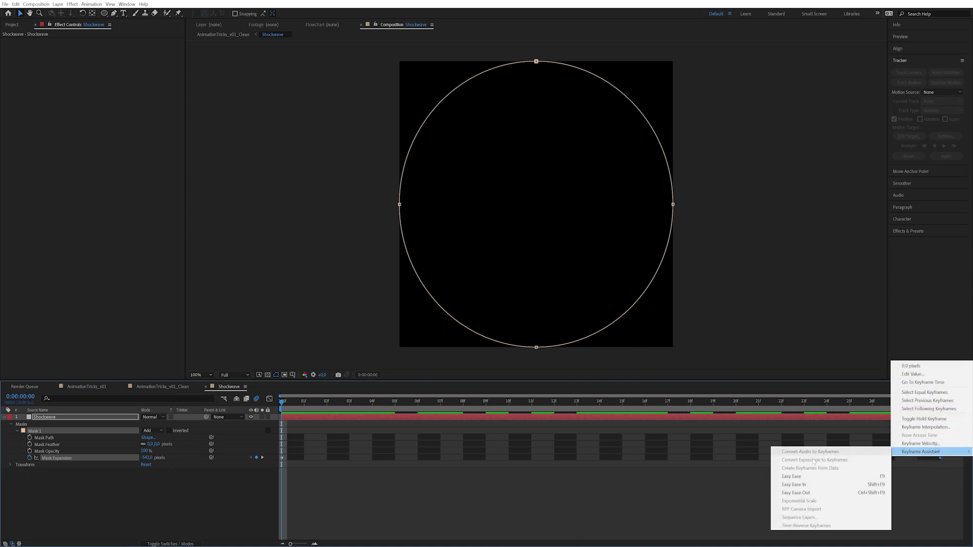
{"action": "left_click", "coordinate": [810, 476]}
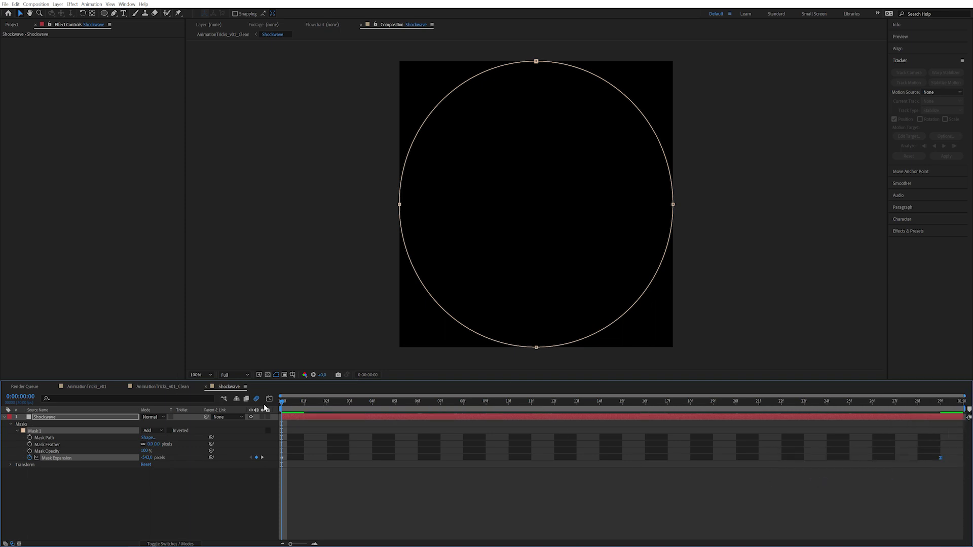
{"action": "left_click", "coordinate": [269, 399]}
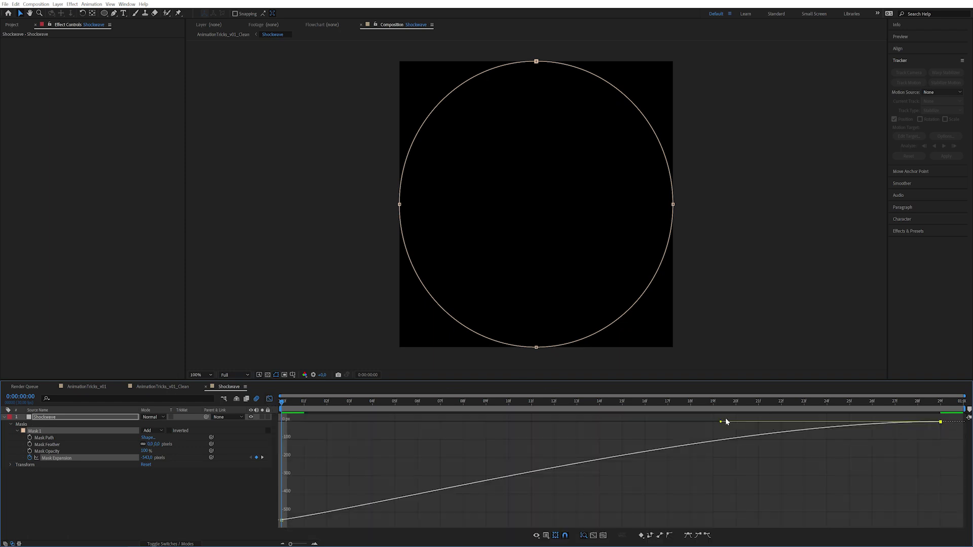
{"action": "left_click_drag", "start_coordinate": [716, 425], "coordinate": [428, 423]}
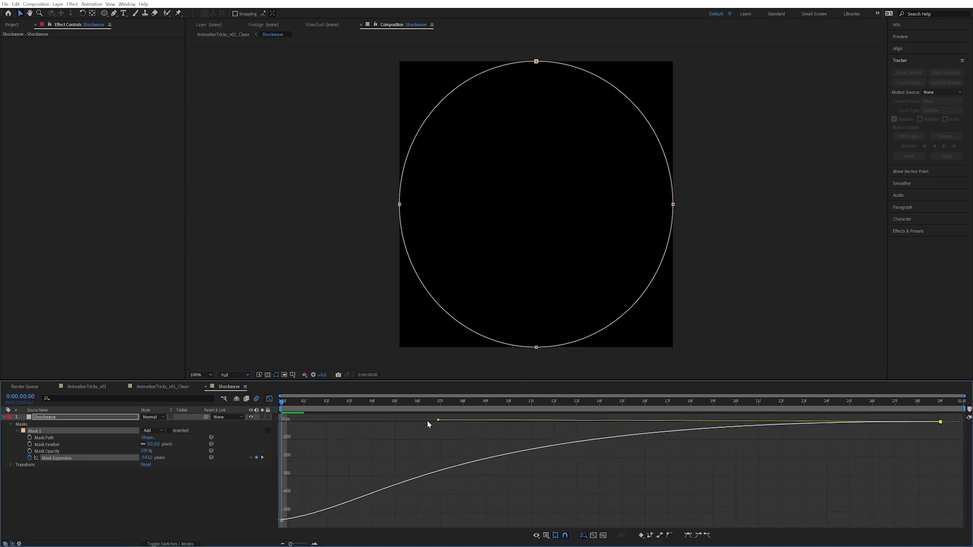
{"action": "key", "text": "space"}
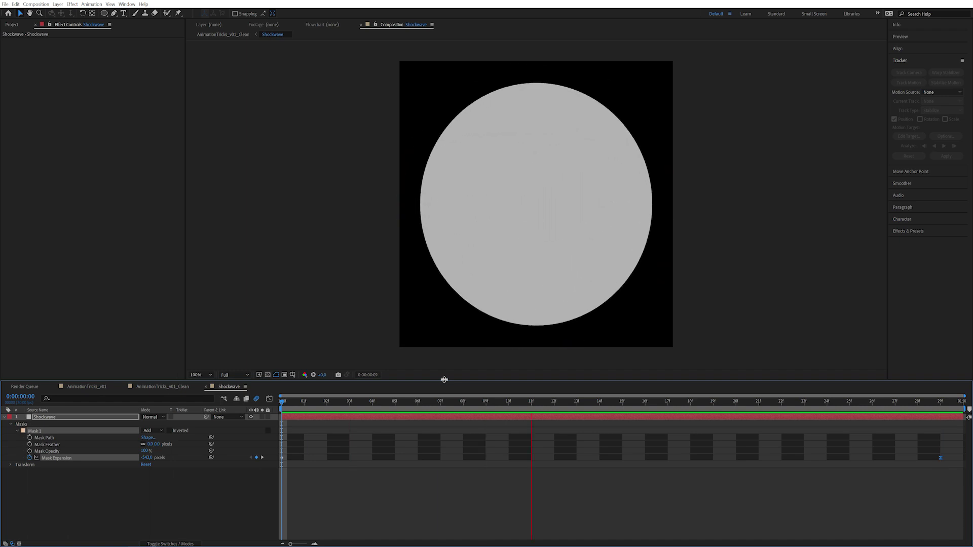
{"action": "key", "text": "space"}
- Duplicate Mask 1 with its expansion keyframes and set the copy's mask mode to Subtract
{"action": "left_click", "coordinate": [71, 484]}
{"action": "left_click", "coordinate": [49, 432]}
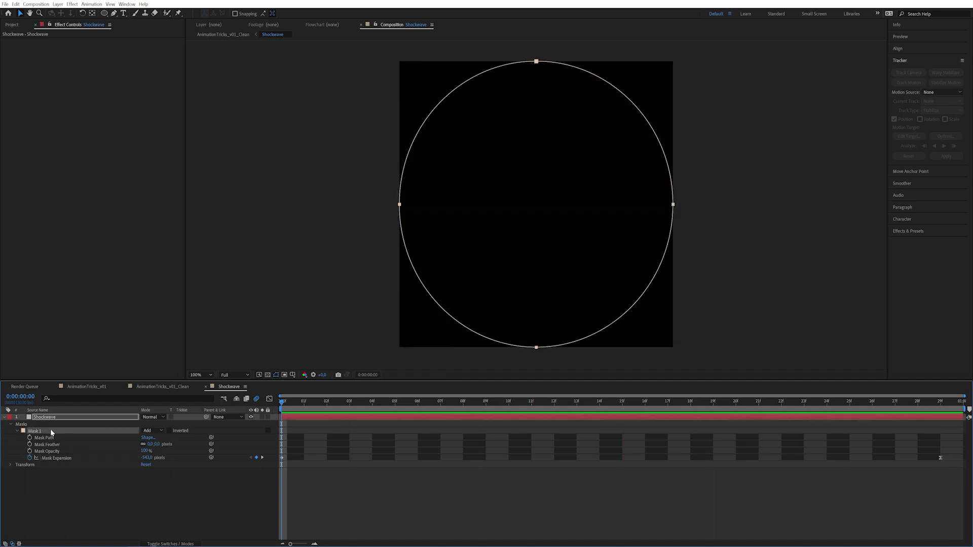
{"action": "key", "text": "ctrl+d"}
{"action": "left_click", "coordinate": [18, 465]}
{"action": "left_click", "coordinate": [152, 464]}
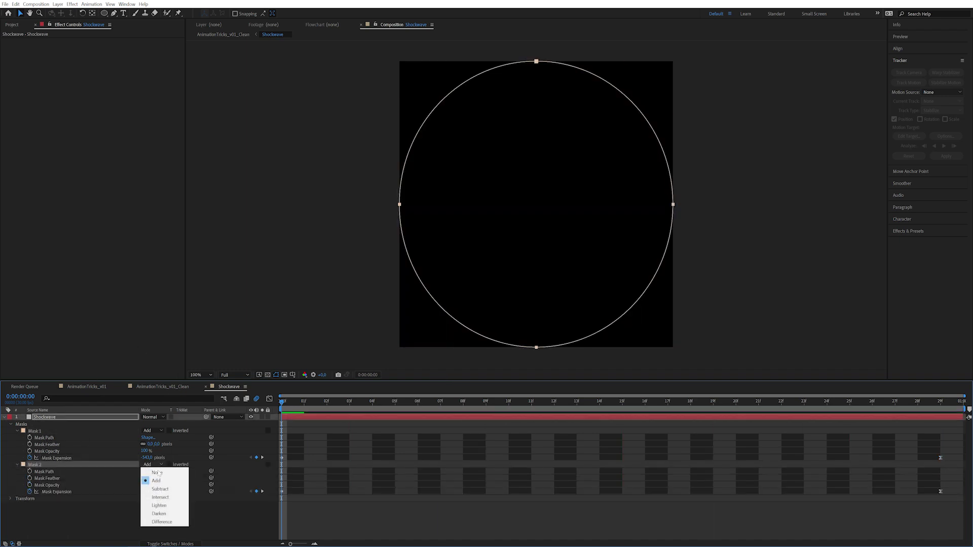
{"action": "left_click", "coordinate": [152, 485]}
{"action": "left_click_drag", "start_coordinate": [309, 407], "coordinate": [203, 466]}
{"action": "left_click", "coordinate": [177, 524]}
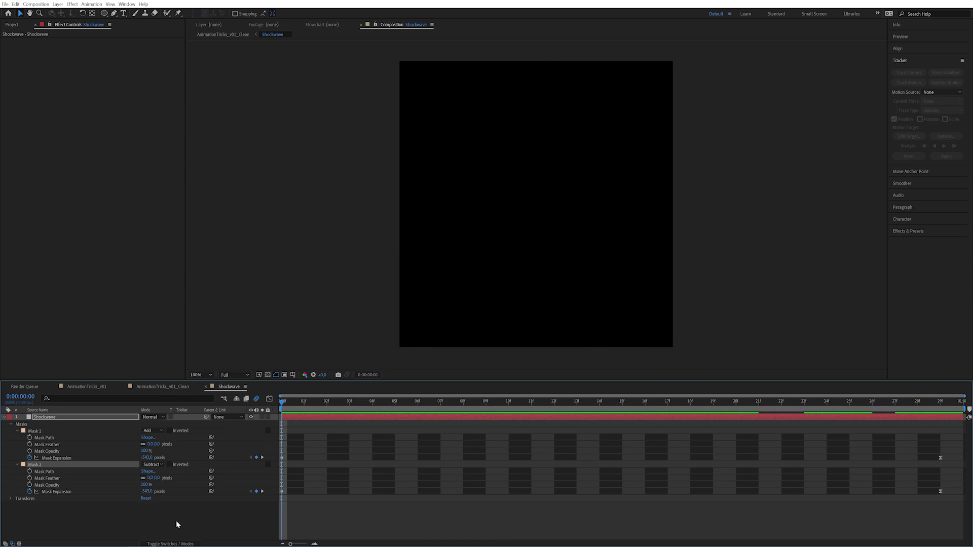
- Lower Mask 2's expansion to about -654 pixels on frame 0 and preview the growing ring
{"action": "left_click_drag", "start_coordinate": [147, 492], "coordinate": [105, 492]}
{"action": "key", "text": "space"}
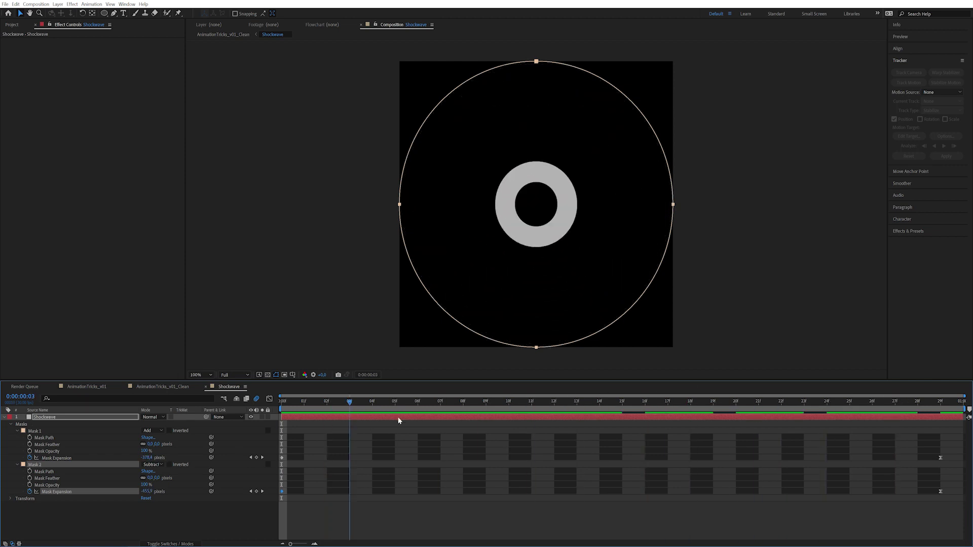
{"action": "key", "text": "space"}
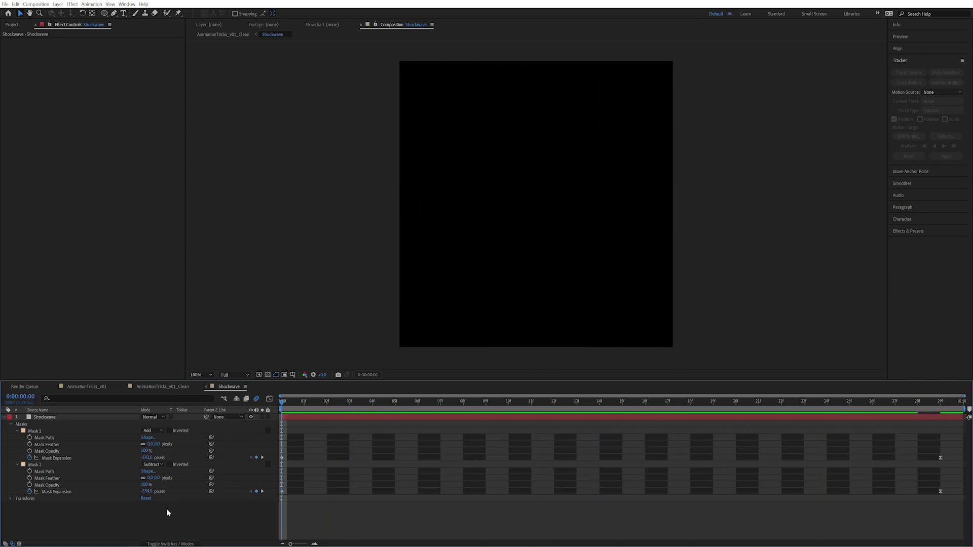
{"action": "left_click_drag", "start_coordinate": [406, 400], "coordinate": [462, 400]}
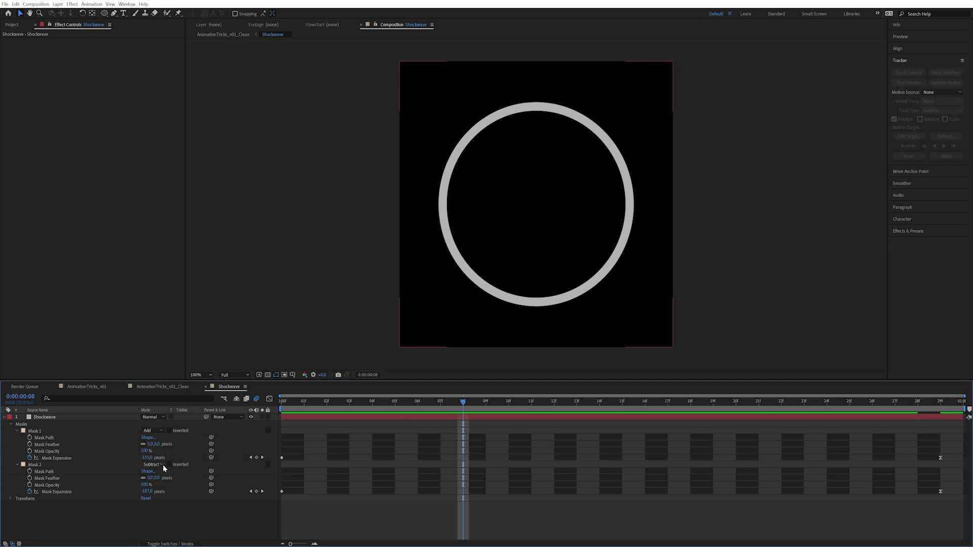
- Feather Mask 2 by about 99 pixels and increase its expansion on frame 29 to fade out the ring
{"action": "left_click_drag", "start_coordinate": [150, 478], "coordinate": [203, 478]}
{"action": "left_click_drag", "start_coordinate": [521, 406], "coordinate": [940, 404]}
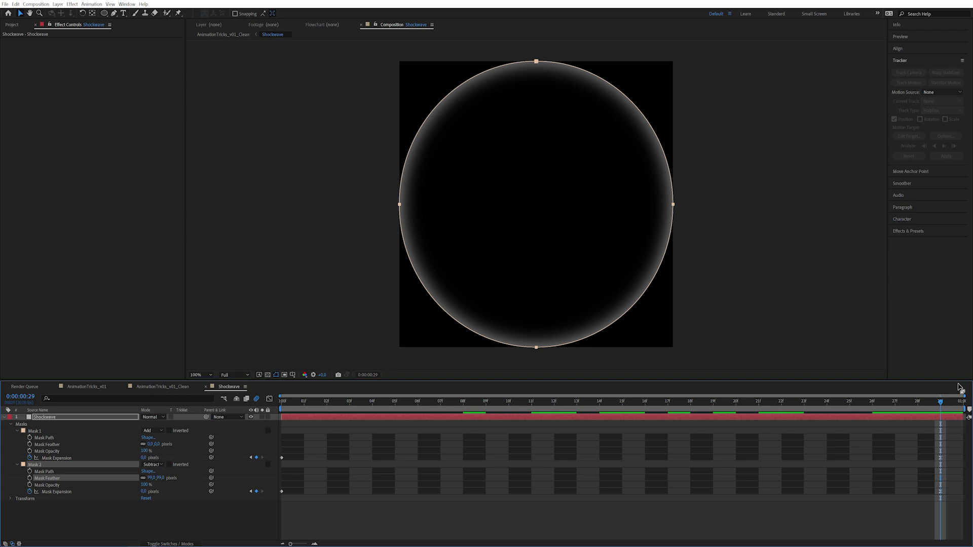
{"action": "left_click", "coordinate": [181, 502]}
{"action": "left_click_drag", "start_coordinate": [143, 491], "coordinate": [262, 418]}
{"action": "key", "text": "space"}
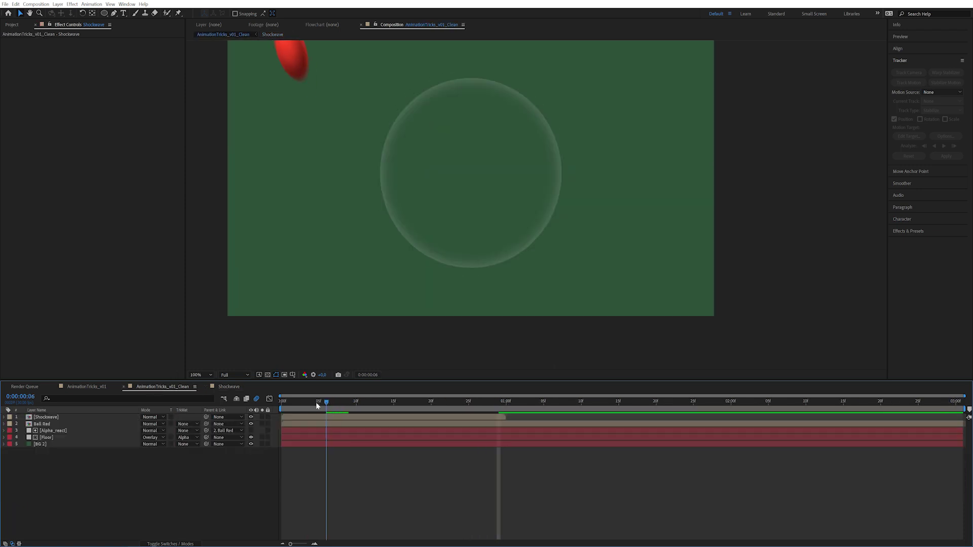
- In the AnimationTricks_v01_Clean composition, scale the Shockwave layer to 40%
{"action": "mouse_move", "coordinate": [317, 402]}
{"action": "left_mouse_down"}
{"action": "mouse_move", "coordinate": [268, 401]}
{"action": "mouse_move", "coordinate": [350, 399]}
{"action": "mouse_move", "coordinate": [304, 399]}
{"action": "left_mouse_up"}
{"action": "left_click", "coordinate": [59, 417]}
{"action": "key", "text": "s"}
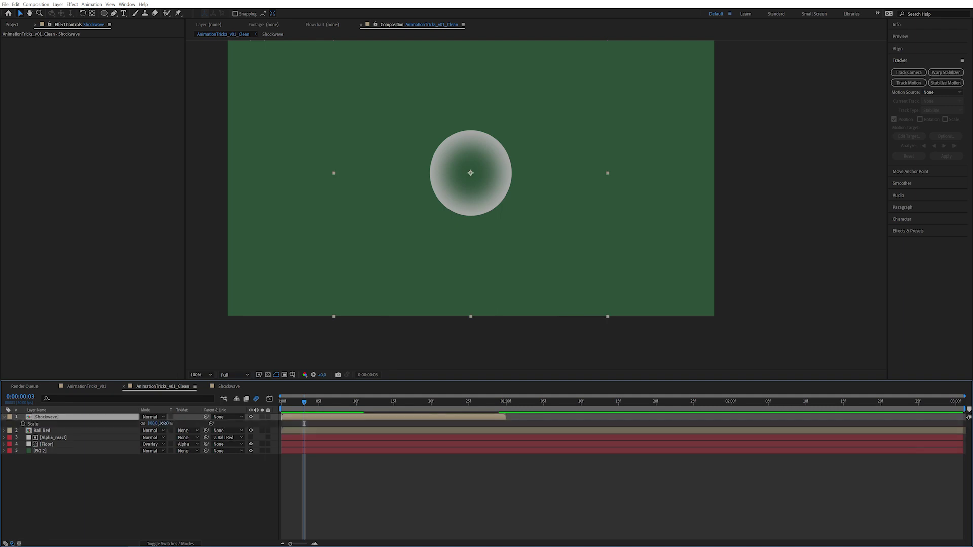
{"action": "left_click", "coordinate": [163, 423]}
{"action": "type", "text": "40"}
{"action": "key", "text": "Return"}
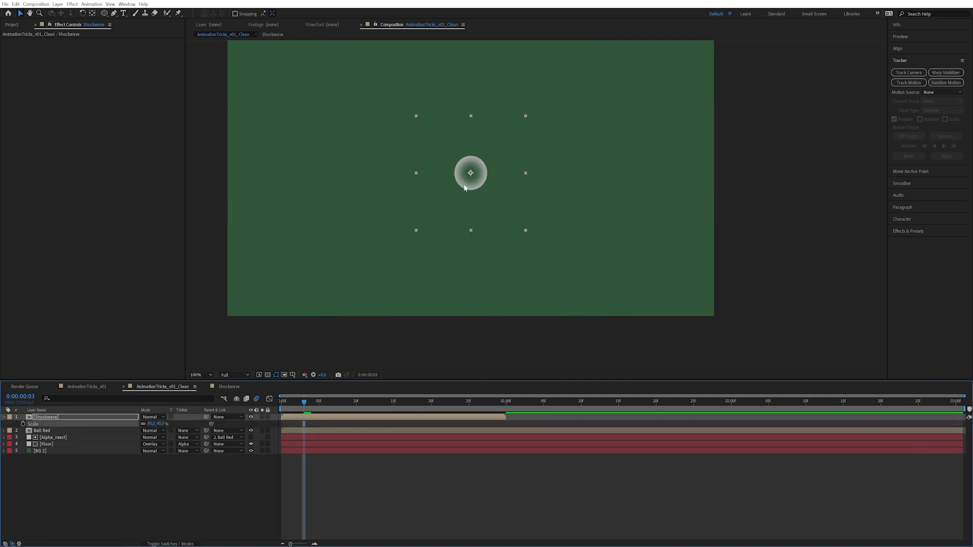
- Center the Shockwave layer on the floor line under the ball's first bounce and shift its start to about frame 12
{"action": "left_click_drag", "start_coordinate": [465, 187], "coordinate": [375, 238]}
{"action": "left_click_drag", "start_coordinate": [304, 401], "coordinate": [379, 400]}
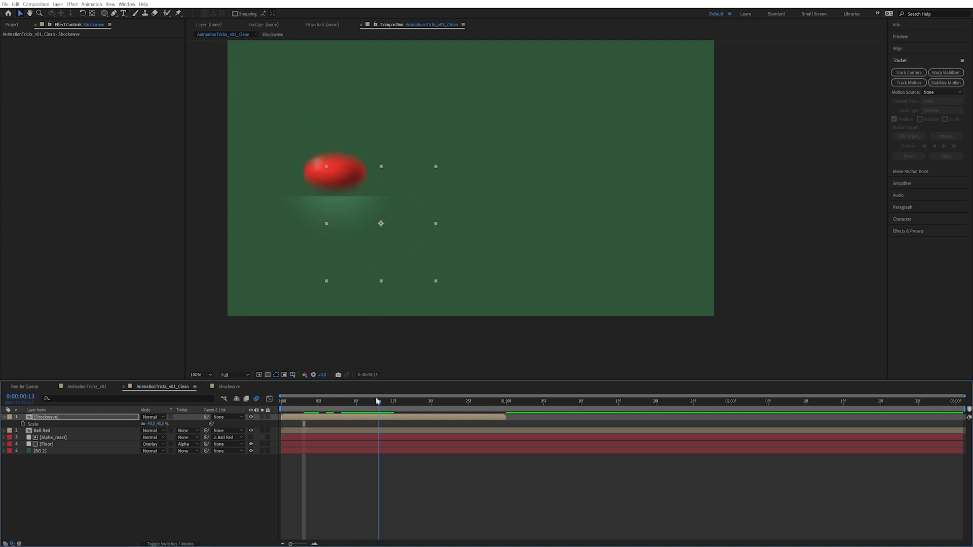
{"action": "left_click_drag", "start_coordinate": [381, 223], "coordinate": [332, 198]}
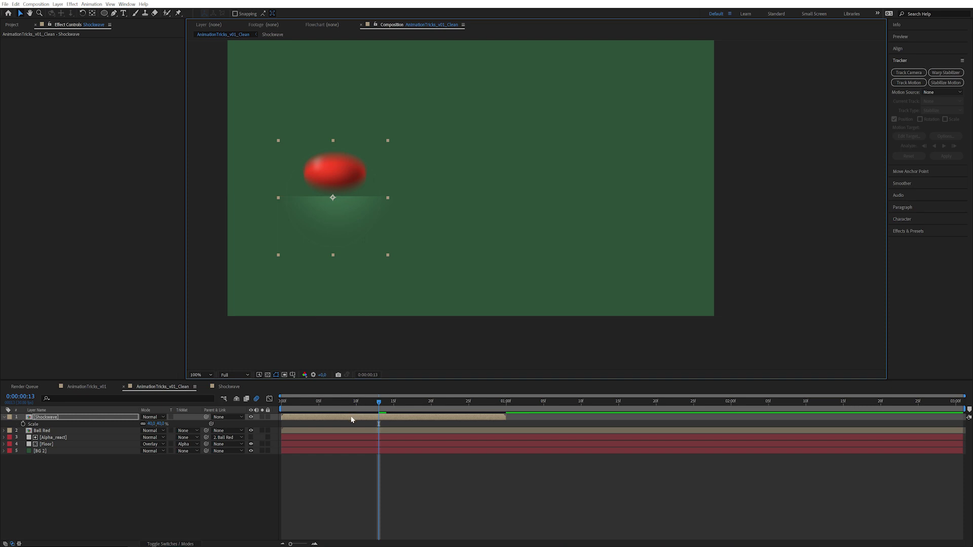
{"action": "left_click_drag", "start_coordinate": [351, 419], "coordinate": [440, 421]}
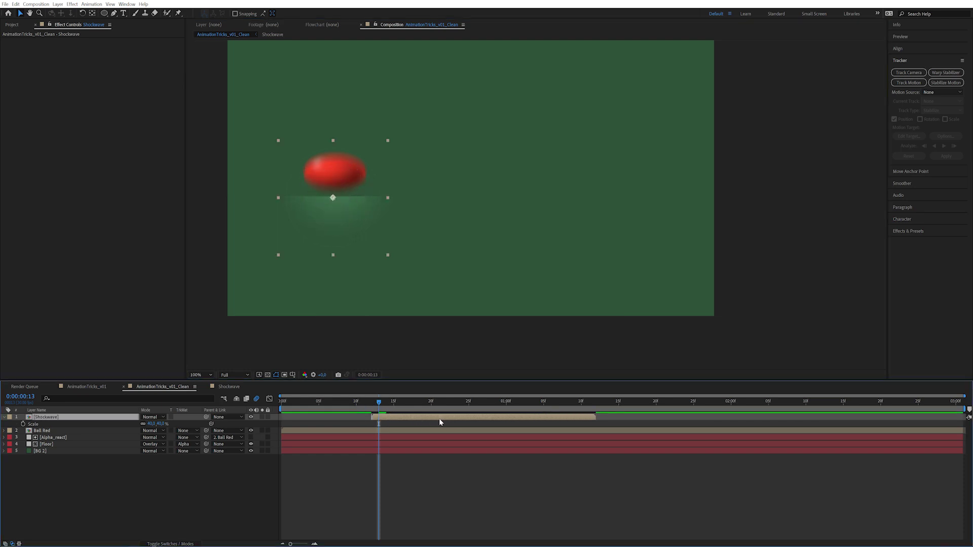
- Create a composition-sized solid named alpha
{"action": "left_click", "coordinate": [150, 479]}
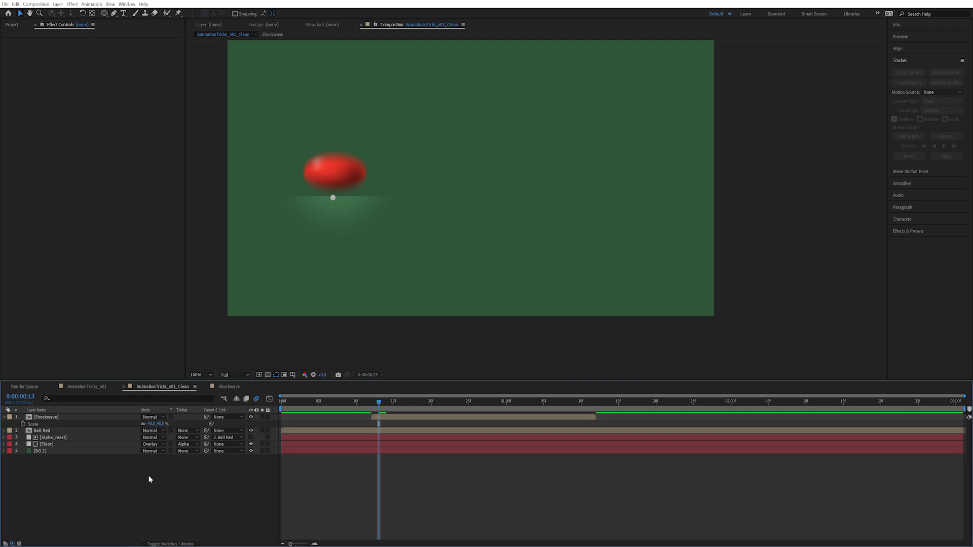
{"action": "key", "text": "ctrl+y"}
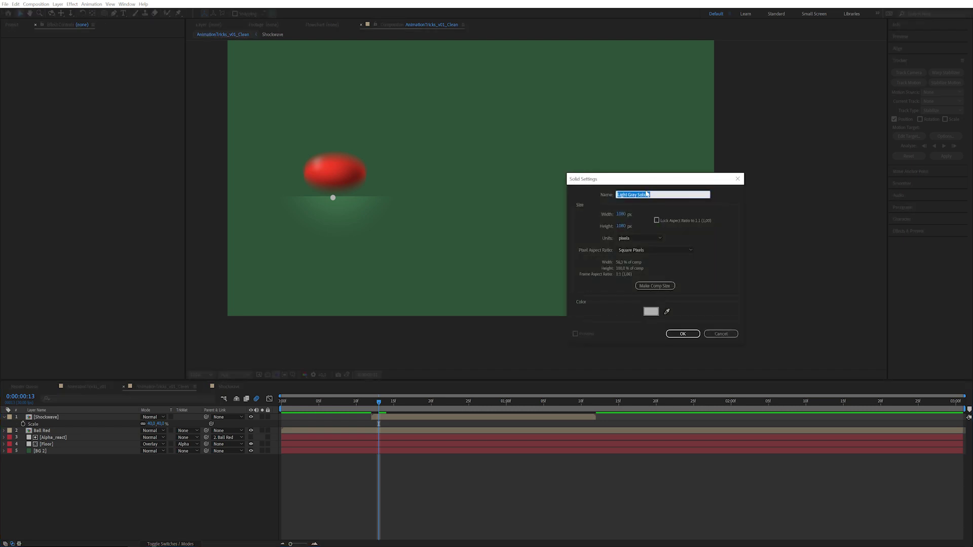
{"action": "type", "text": "alpha"}
{"action": "left_click", "coordinate": [657, 287]}
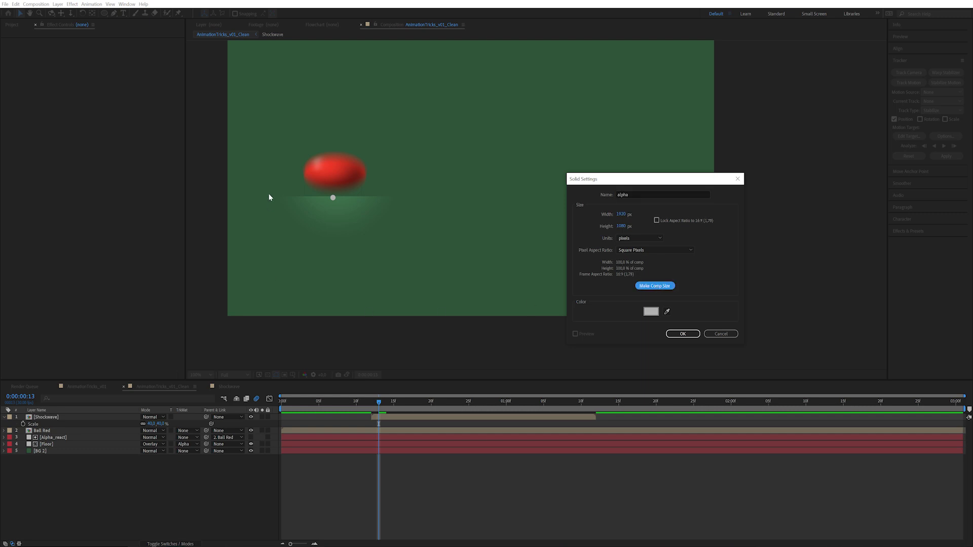
{"action": "left_click", "coordinate": [683, 334]}
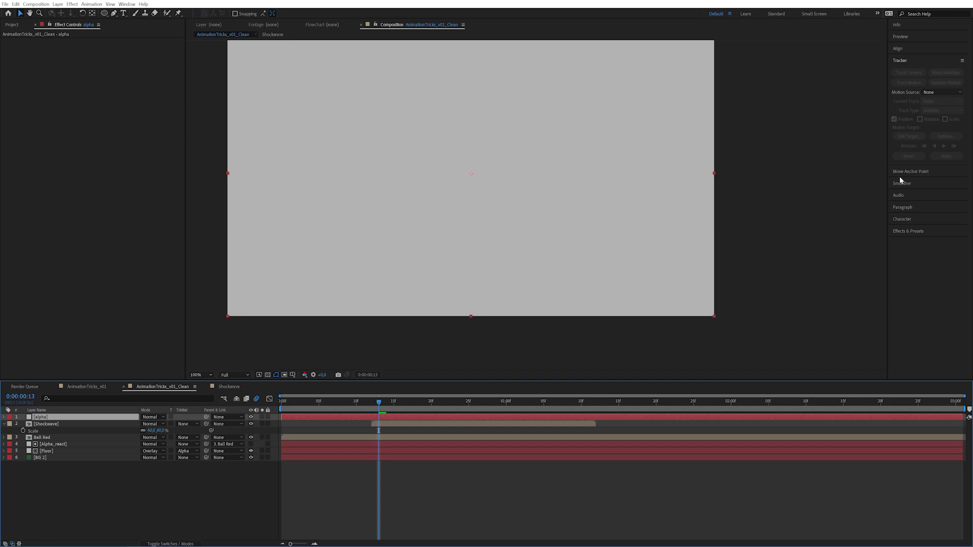
- Find the Set Matte effect and apply it to the alpha layer
{"action": "left_click", "coordinate": [914, 230]}
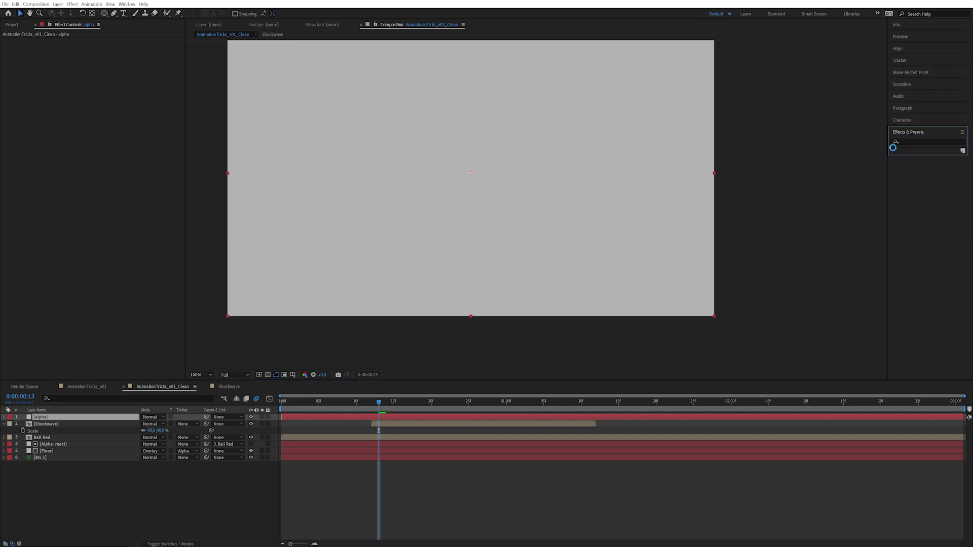
{"action": "left_click", "coordinate": [907, 140]}
{"action": "type", "text": "set m"}
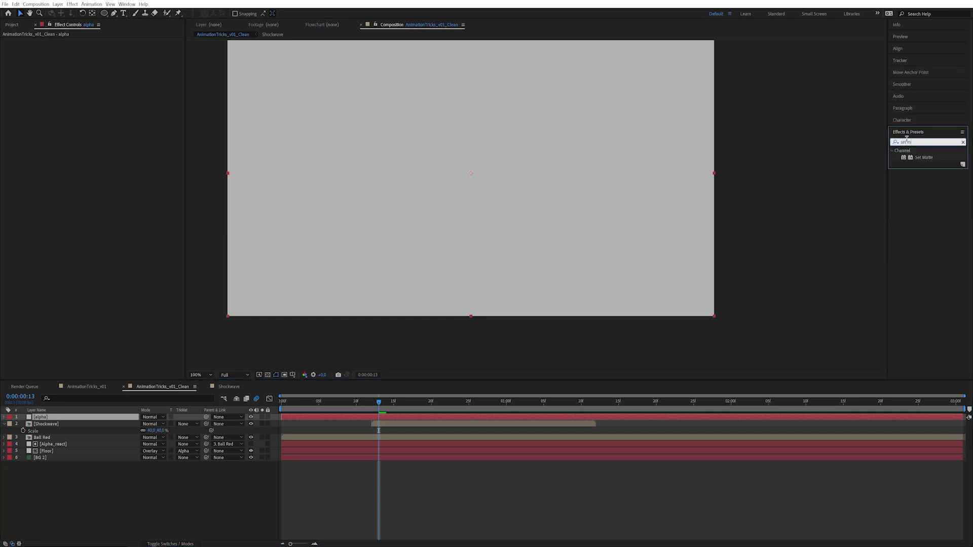
{"action": "type", "text": "a"}
{"action": "left_click_drag", "start_coordinate": [923, 157], "coordinate": [86, 418]}
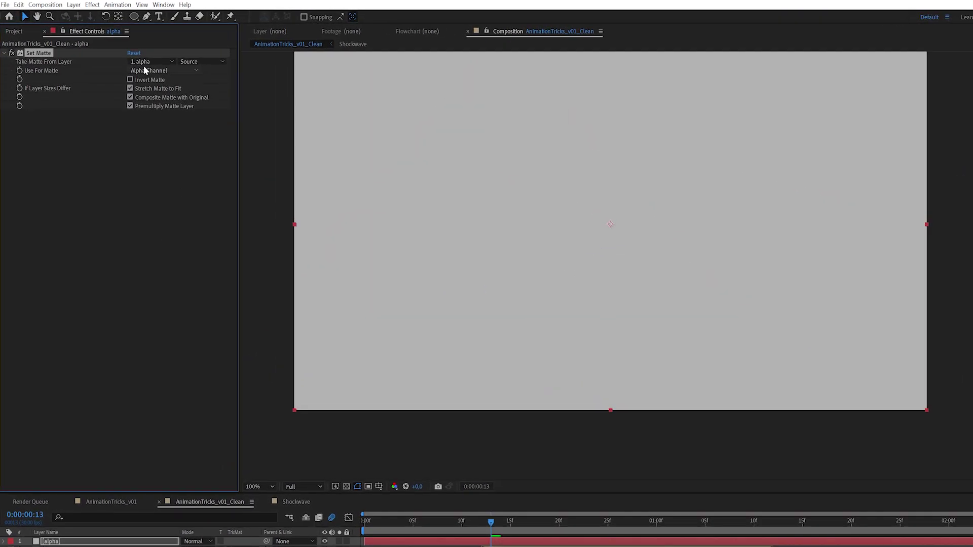
- Set the Set Matte effect to take its matte from the Floor layer with Effects & Masks
{"action": "left_click", "coordinate": [124, 54]}
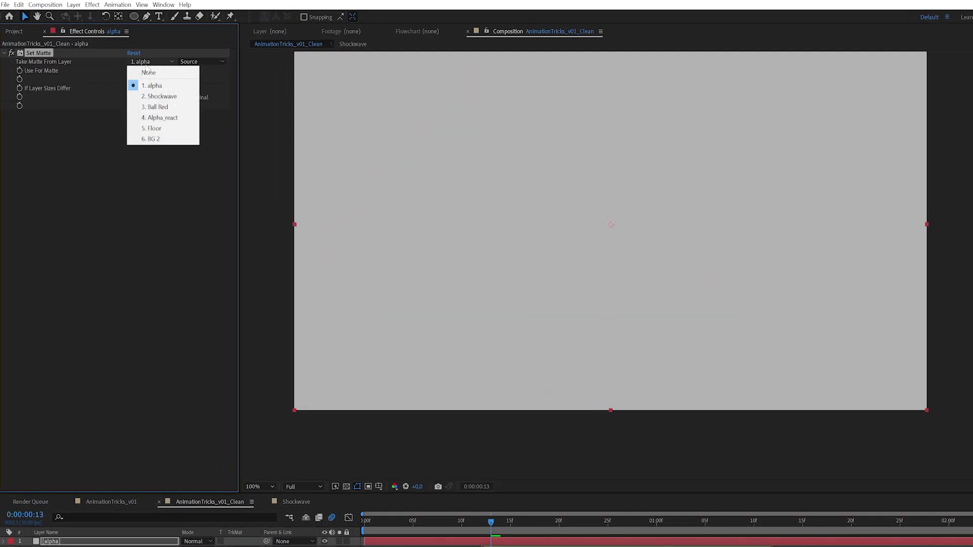
{"action": "left_click", "coordinate": [161, 128]}
{"action": "left_click", "coordinate": [195, 62]}
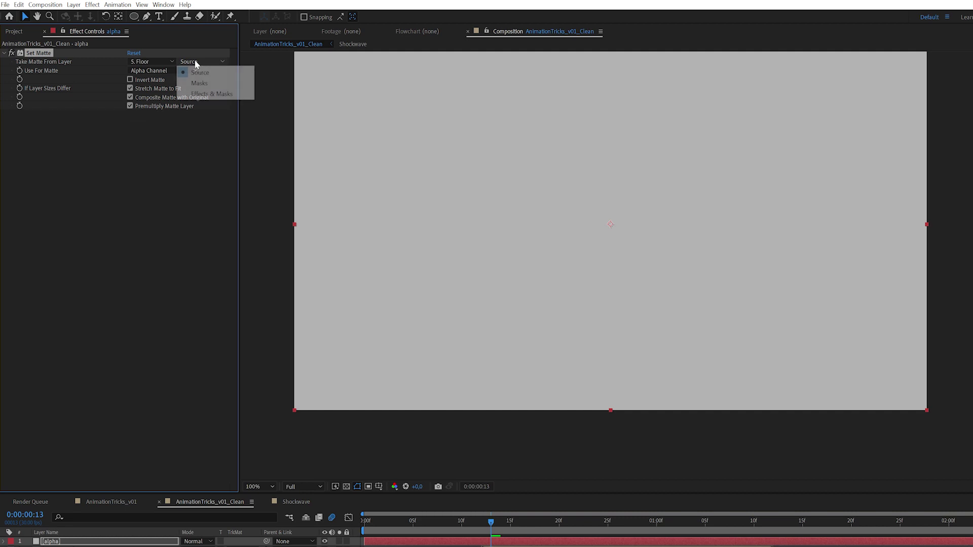
{"action": "left_click", "coordinate": [208, 93]}
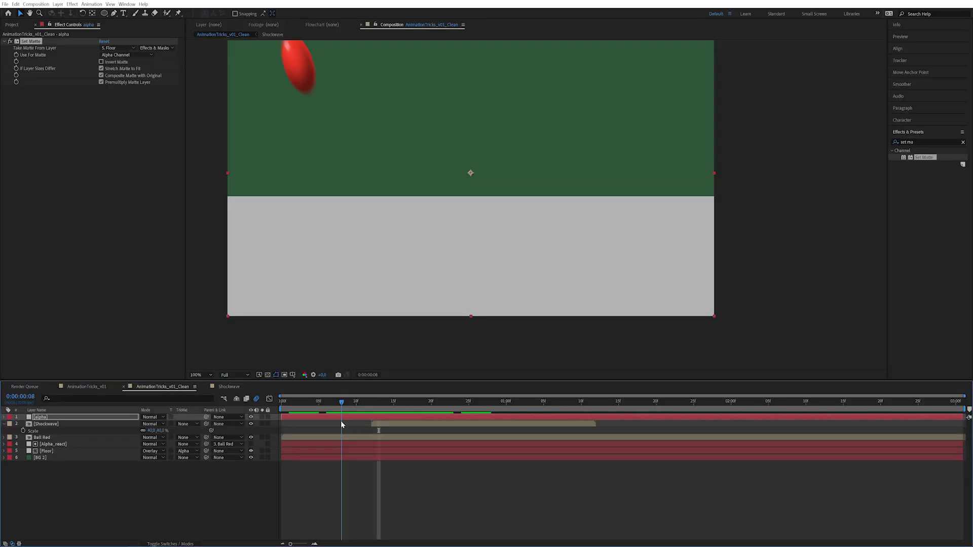
- Use the alpha layer as an Alpha track matte for the Shockwave layer
{"action": "left_click_drag", "start_coordinate": [340, 421], "coordinate": [416, 415]}
{"action": "left_click", "coordinate": [78, 424]}
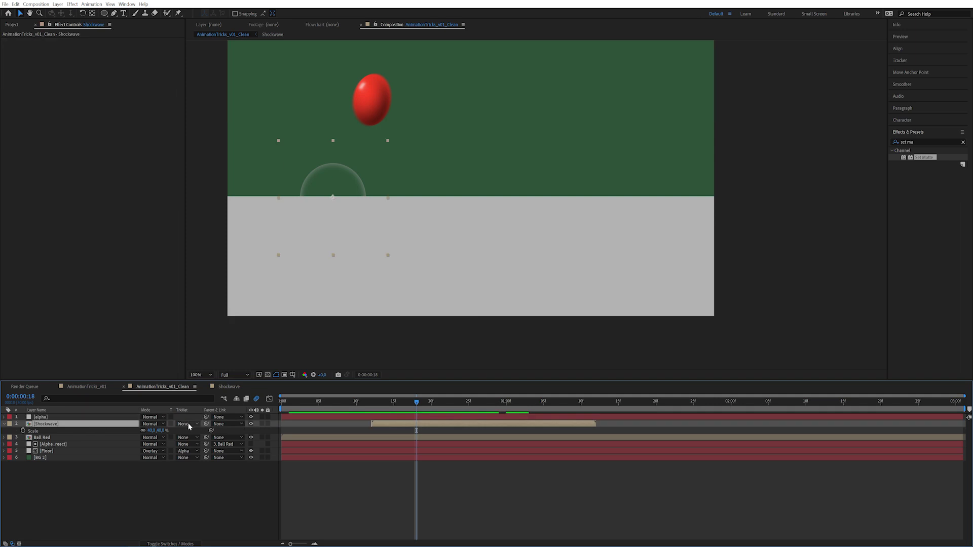
{"action": "left_click", "coordinate": [189, 425]}
{"action": "left_click", "coordinate": [202, 442]}
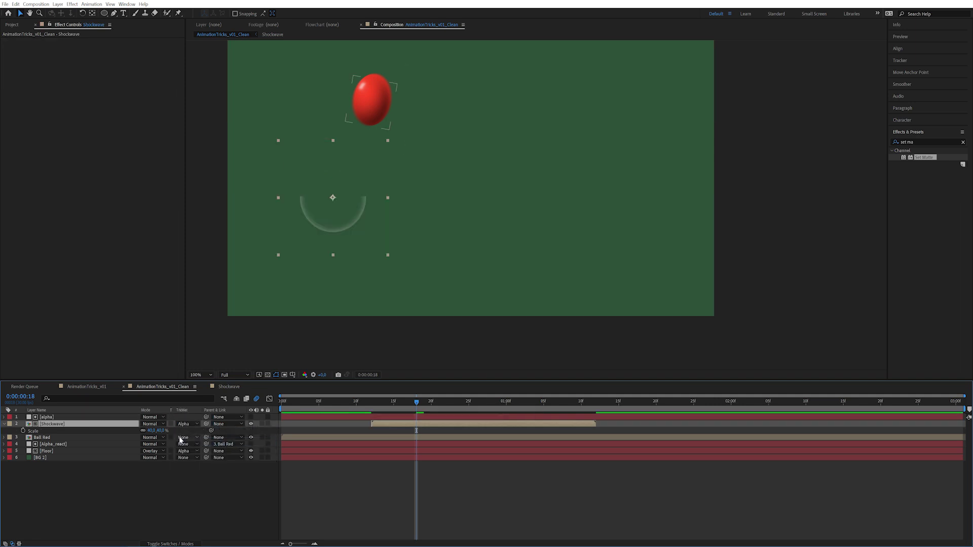
{"action": "left_click", "coordinate": [95, 417]}
{"action": "left_click", "coordinate": [51, 451]}
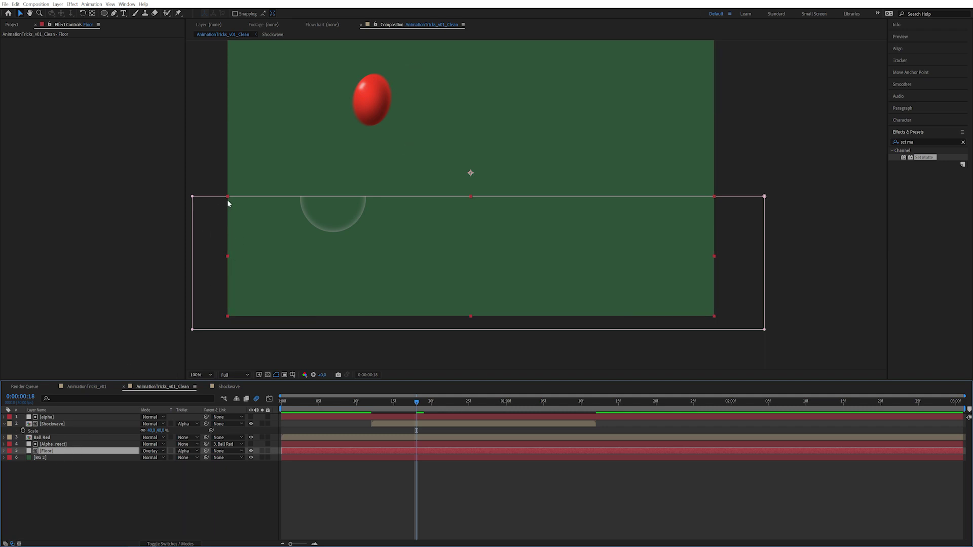
{"action": "left_click", "coordinate": [56, 417]}
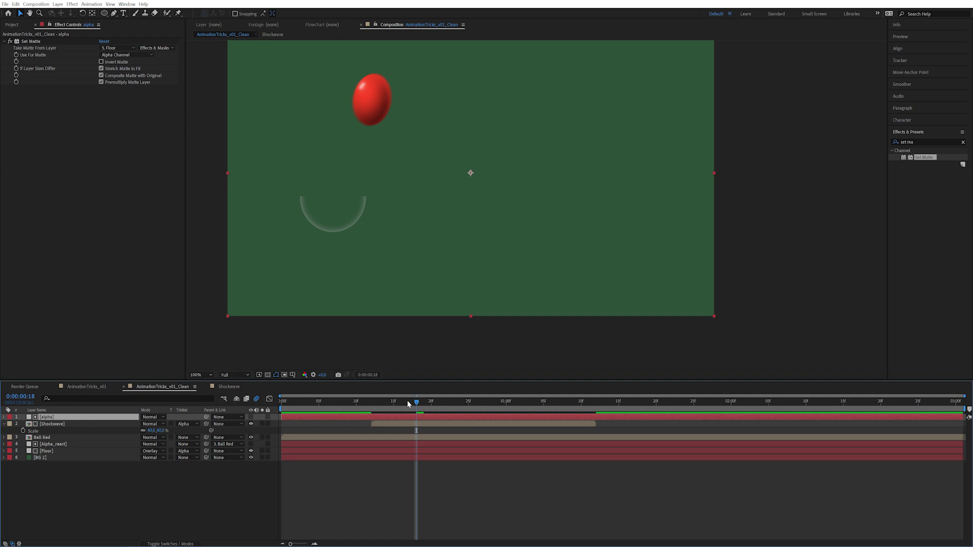
- Duplicate the alpha and Shockwave pair, start the Shockwave copy at about frame 26, and center it under the second bounce
{"action": "left_click_drag", "start_coordinate": [406, 400], "coordinate": [457, 406]}
{"action": "left_click", "coordinate": [57, 422]}
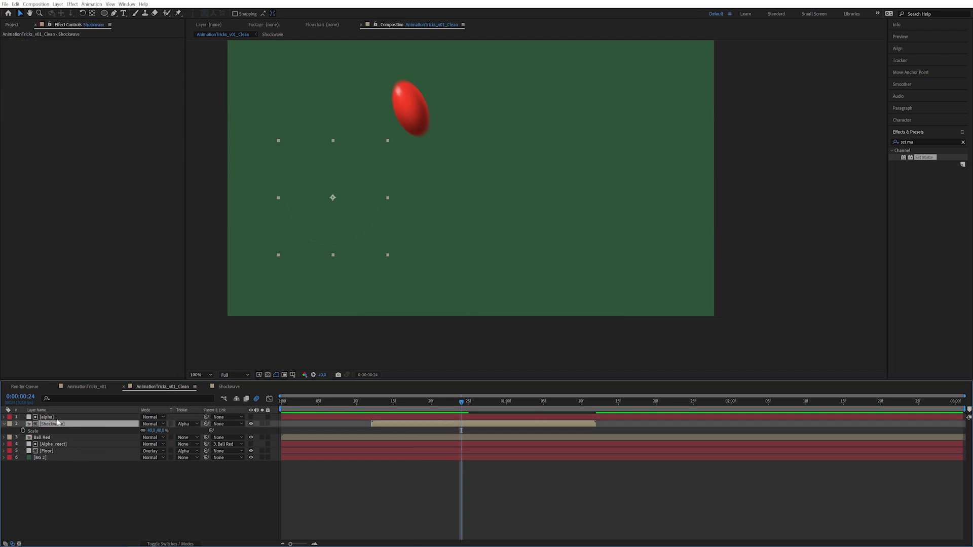
{"action": "left_click", "coordinate": [57, 418], "text": "shift"}
{"action": "key", "text": "ctrl+d"}
{"action": "left_click", "coordinate": [476, 496]}
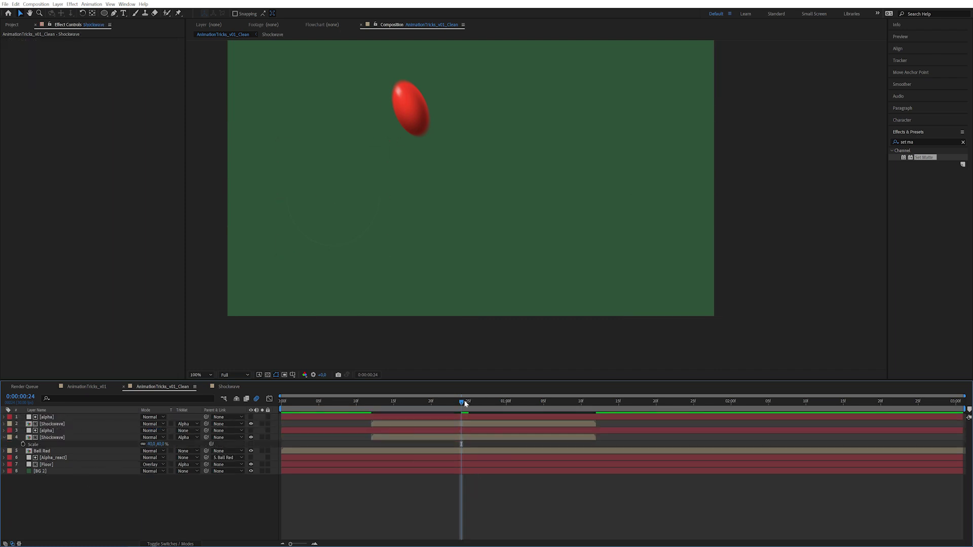
{"action": "left_click_drag", "start_coordinate": [462, 403], "coordinate": [586, 430]}
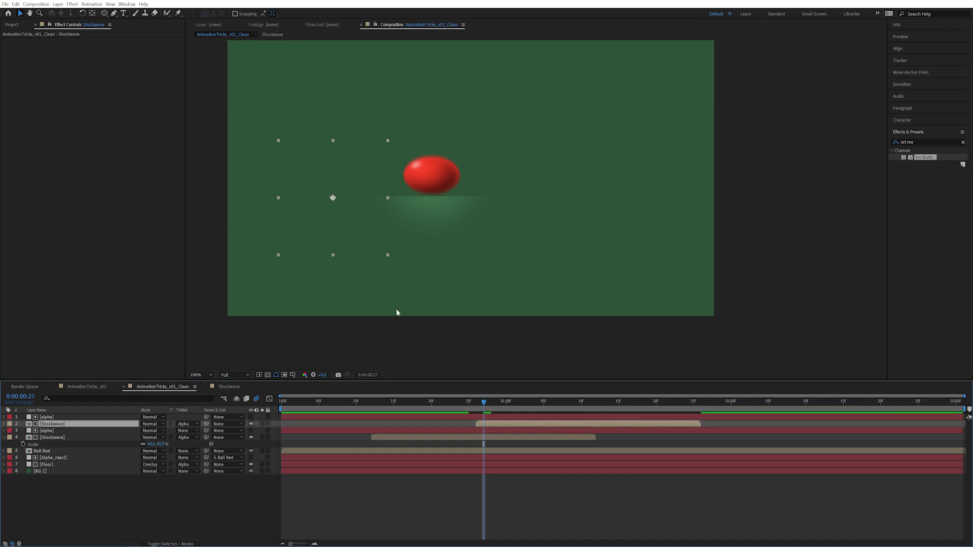
{"action": "left_click_drag", "start_coordinate": [339, 197], "coordinate": [423, 195]}
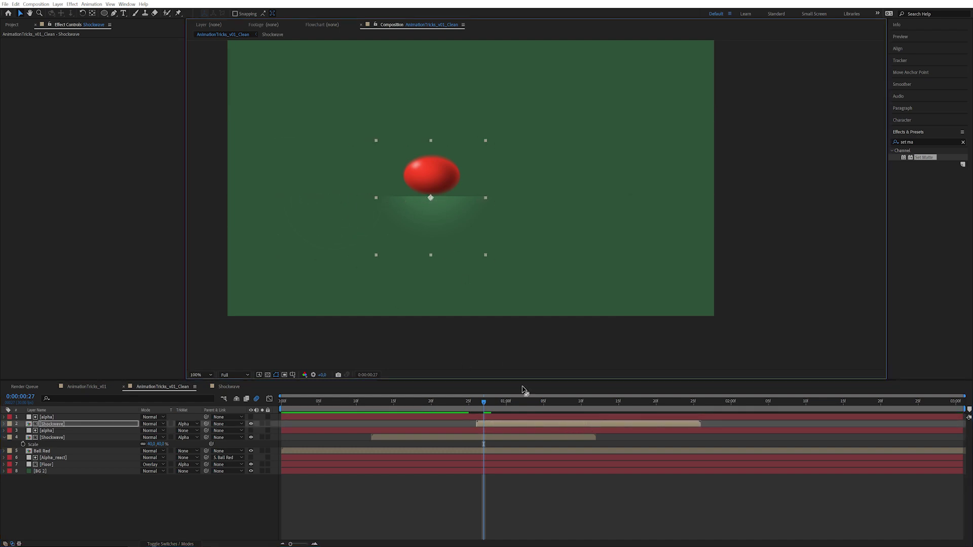
- Duplicate the second alpha and Shockwave pair for the third bounce, starting the Shockwave copy at about 0:00:01:05 beneath the ball
{"action": "left_click", "coordinate": [511, 416], "text": "shift"}
{"action": "key", "text": "ctrl+d"}
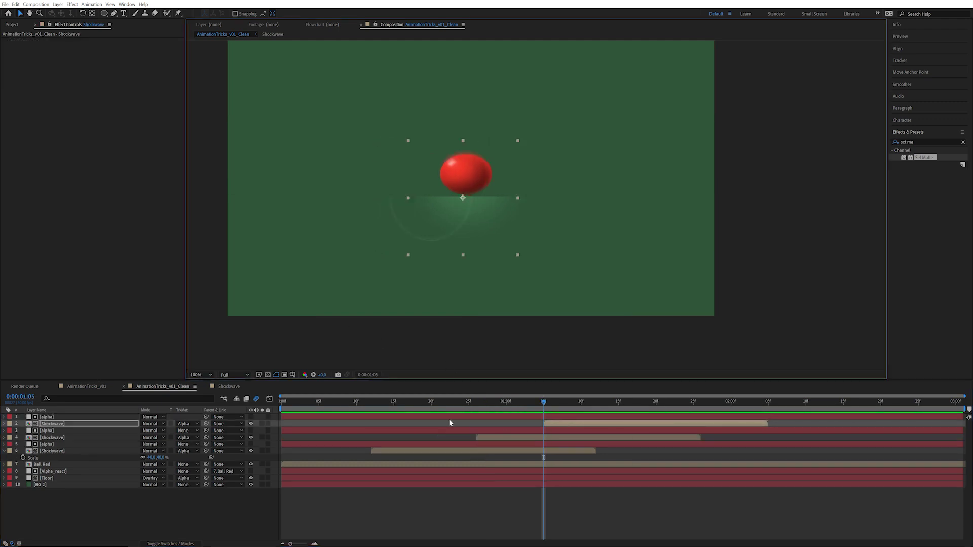
- Set the scale of all three Shockwave layers to 50%
{"action": "left_click", "coordinate": [440, 452]}
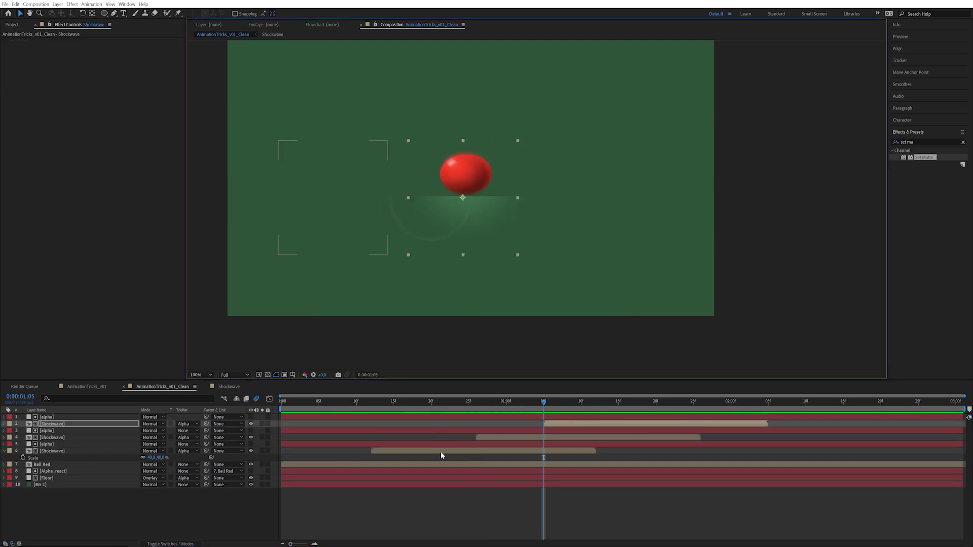
{"action": "left_click", "coordinate": [517, 439], "text": "ctrl"}
{"action": "left_click", "coordinate": [569, 423], "text": "ctrl"}
{"action": "key", "text": "s"}
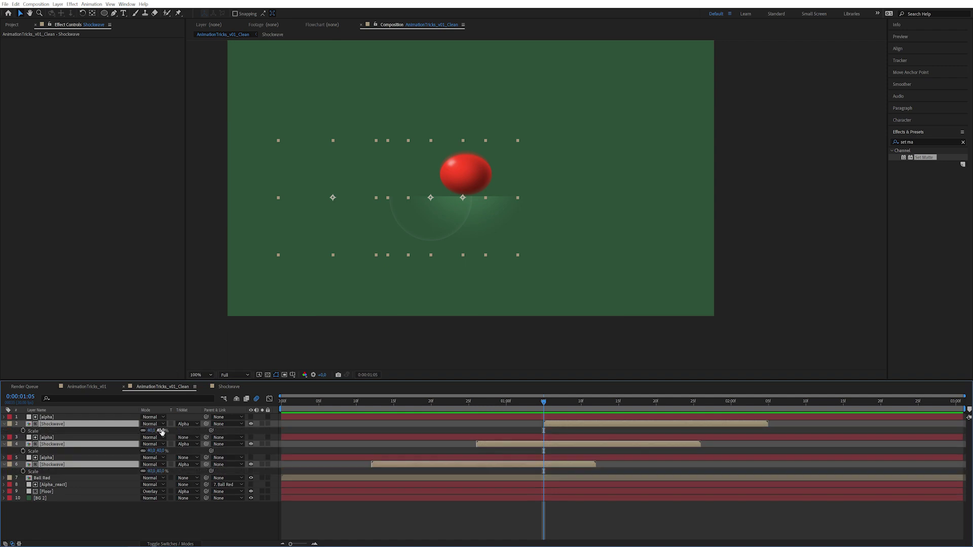
{"action": "left_click", "coordinate": [162, 471]}
{"action": "type", "text": "50"}
{"action": "key", "text": "Return"}
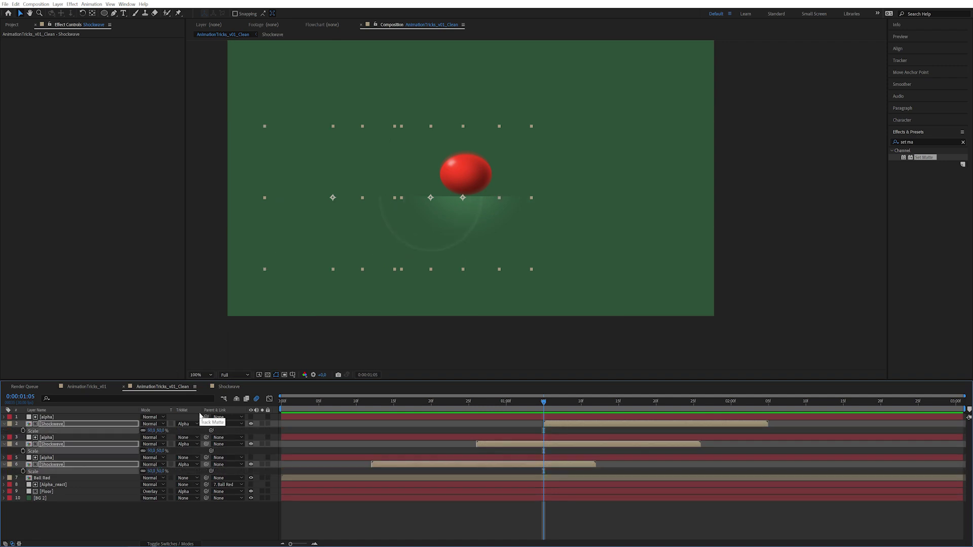
- Reduce the second bounce's Shockwave scale to 40% and the third's to 30%, and preview the animation
{"action": "left_click", "coordinate": [171, 452]}
{"action": "left_click", "coordinate": [162, 451]}
{"action": "type", "text": "40"}
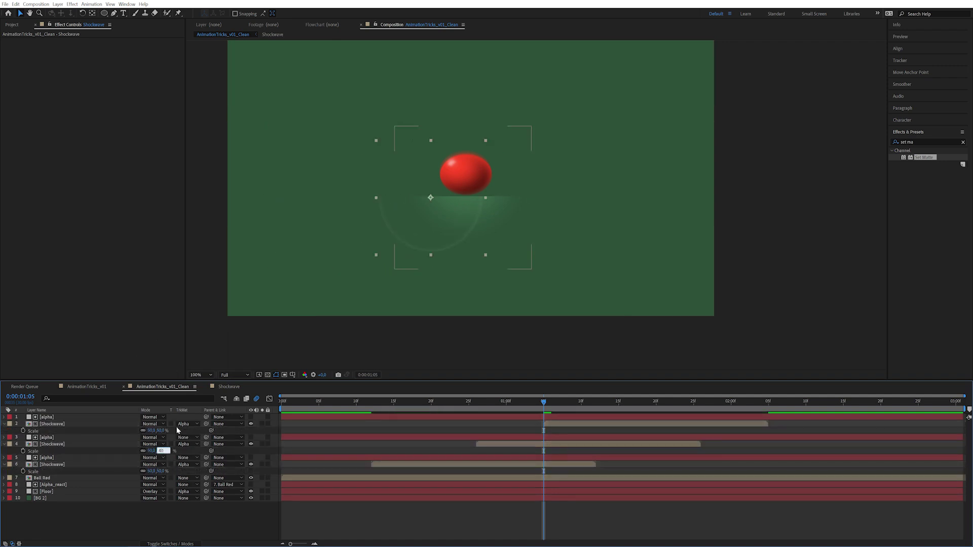
{"action": "key", "text": "Return"}
{"action": "left_click", "coordinate": [162, 430]}
{"action": "type", "text": "30"}
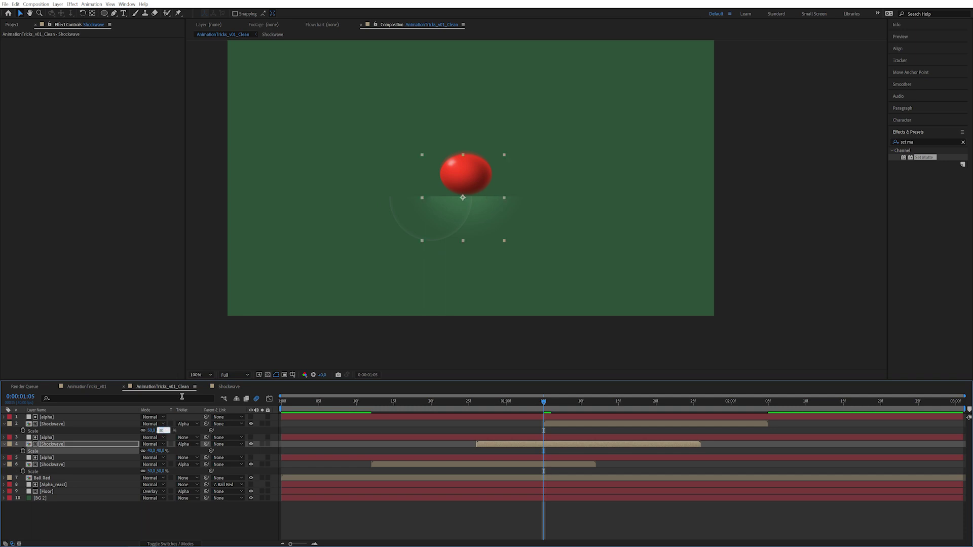
{"action": "key", "text": "Return"}
{"action": "key", "text": "space"}
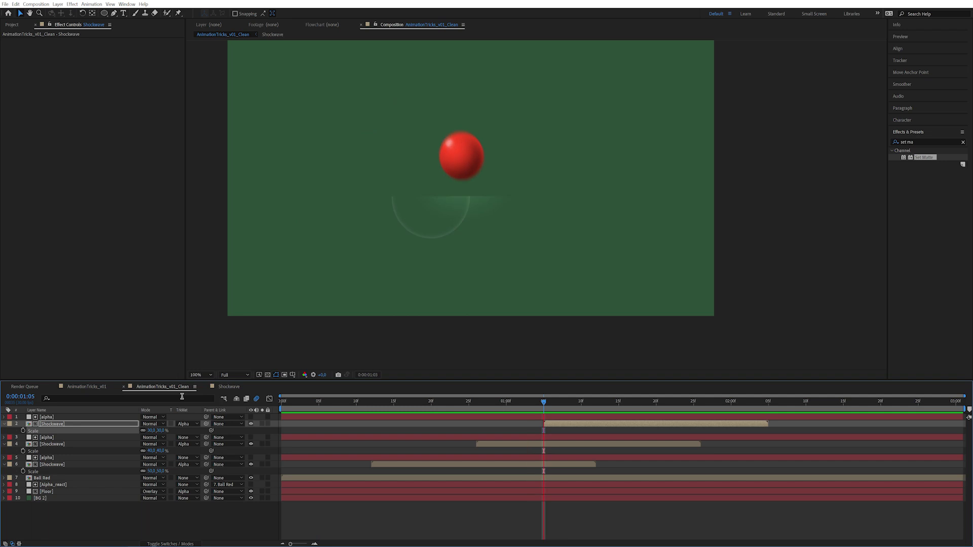
{"action": "key", "text": "space"}
{"action": "left_click", "coordinate": [248, 516]}
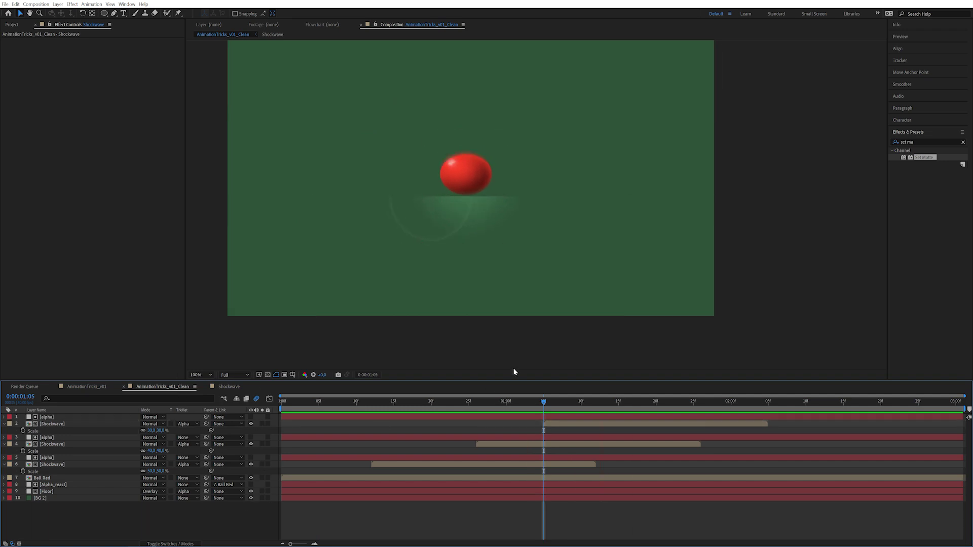
- Create a full-frame 1920 px wide solid layer named particles above all the other layers
{"action": "left_click_drag", "start_coordinate": [543, 401], "coordinate": [588, 402]}
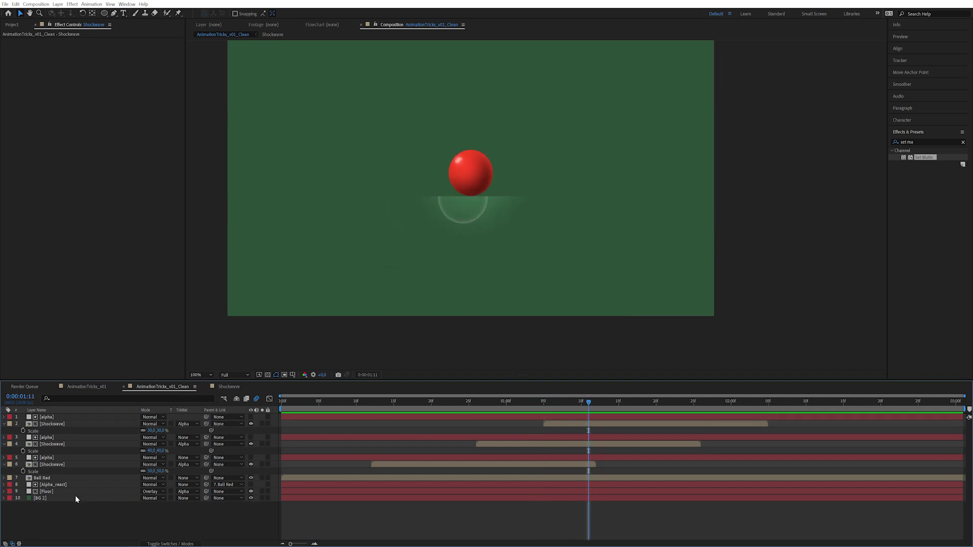
{"action": "left_click_drag", "start_coordinate": [82, 524], "coordinate": [64, 442]}
{"action": "left_click", "coordinate": [92, 527]}
{"action": "key", "text": "ctrl+y"}
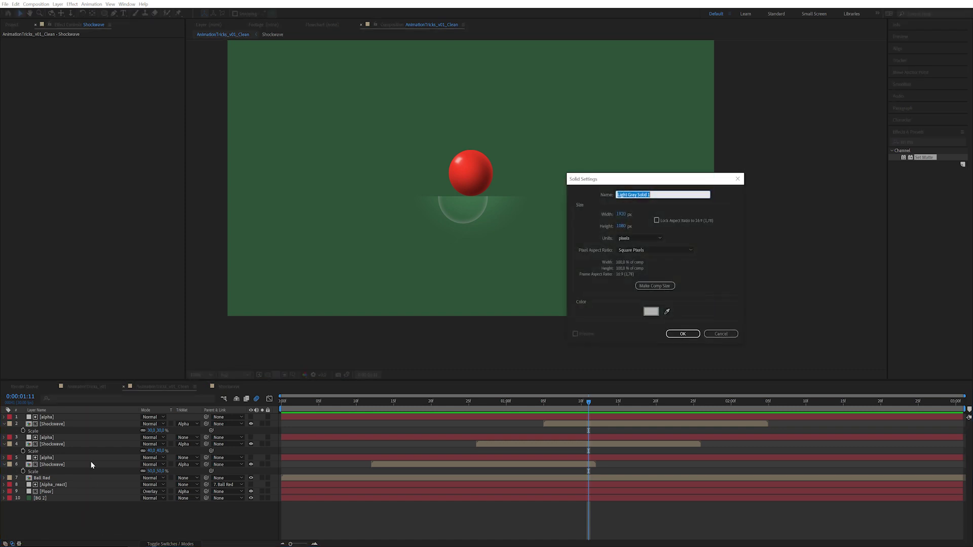
{"action": "type", "text": "particles"}
{"action": "left_click", "coordinate": [683, 334]}
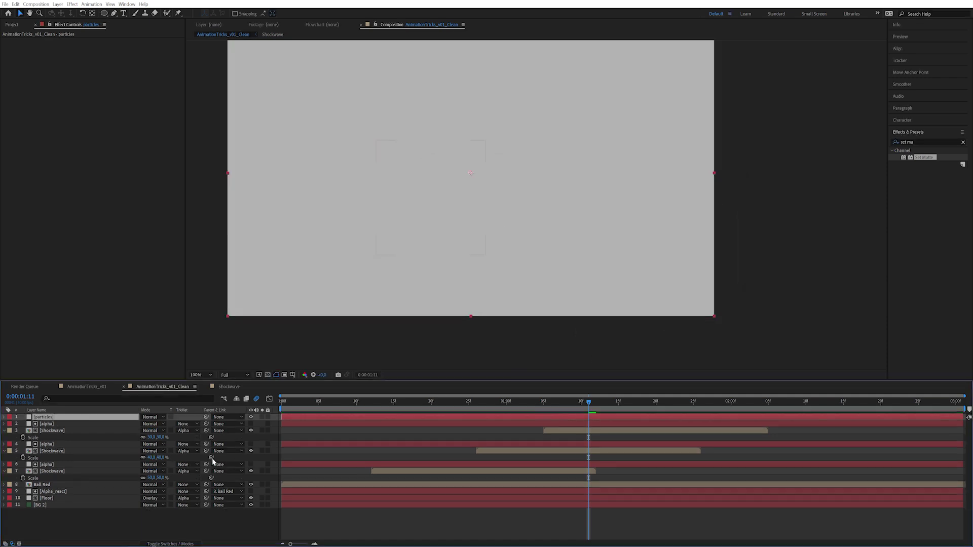
- Find the CC Particle Systems II effect and apply it to the particles layer
{"action": "left_click_drag", "start_coordinate": [922, 142], "coordinate": [848, 137]}
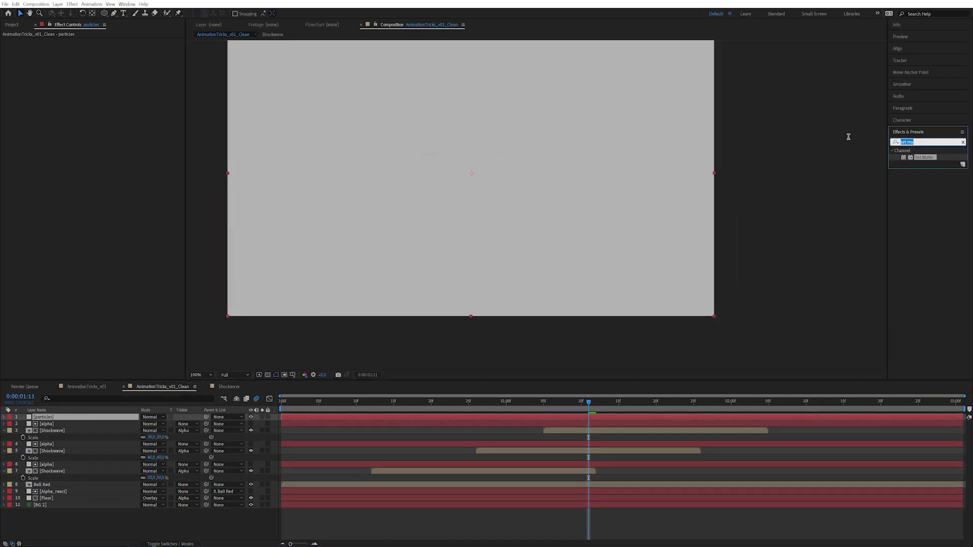
{"action": "type", "text": "pa"}
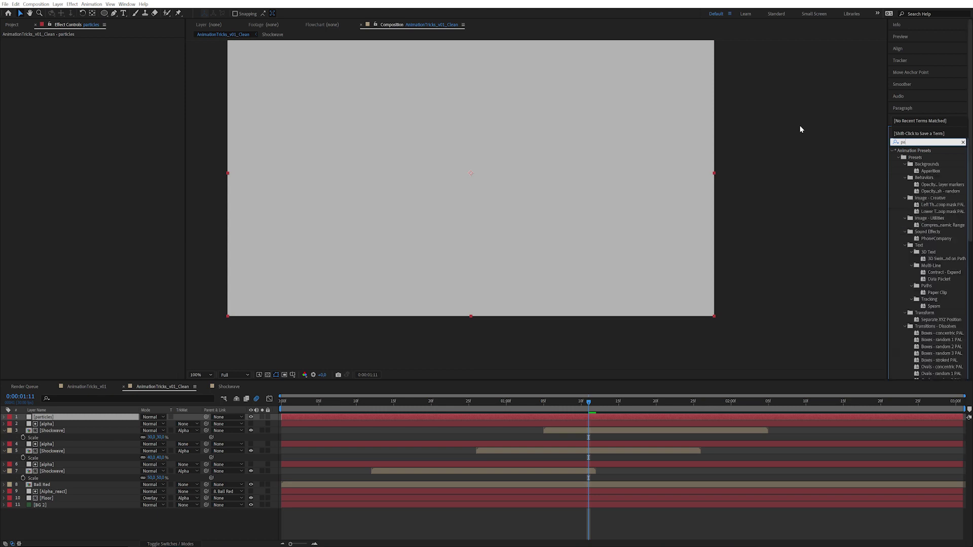
{"action": "type", "text": "rti"}
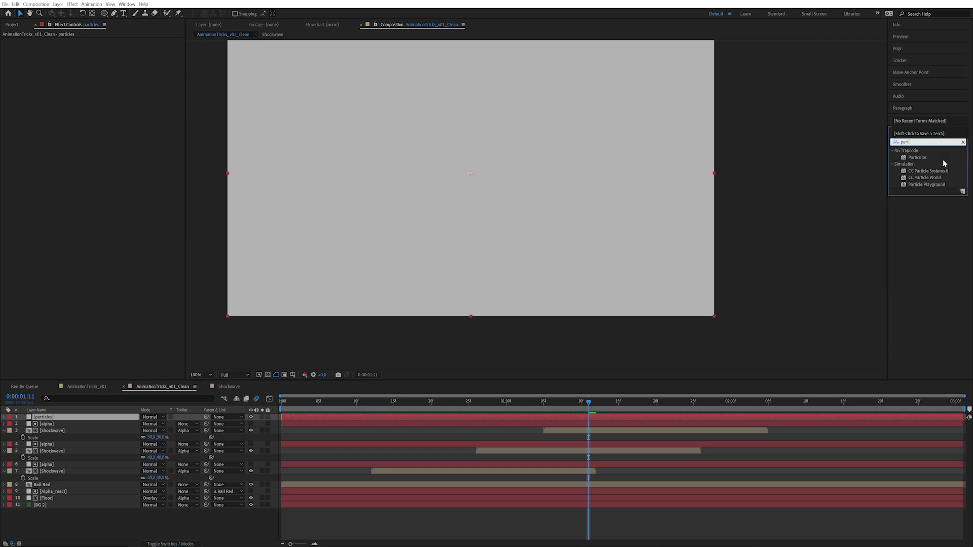
{"action": "left_click_drag", "start_coordinate": [931, 174], "coordinate": [90, 417]}
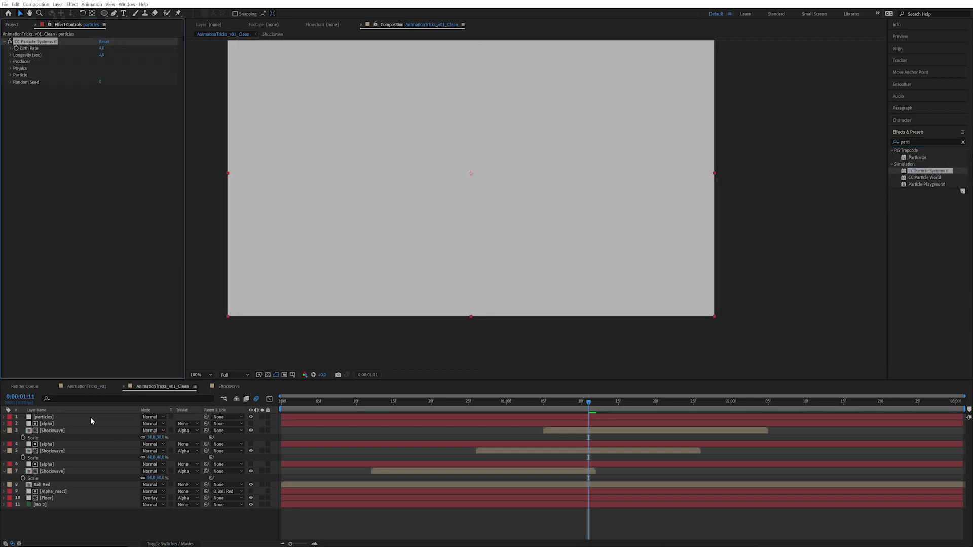
- Set the particle effect's Birth Rate to 0
{"action": "left_click_drag", "start_coordinate": [571, 401], "coordinate": [459, 403]}
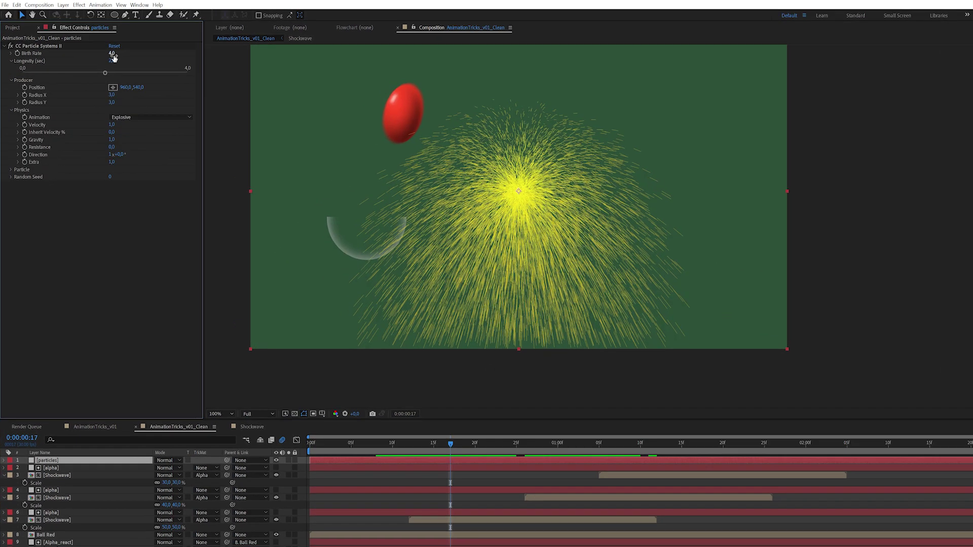
{"action": "left_click", "coordinate": [103, 47]}
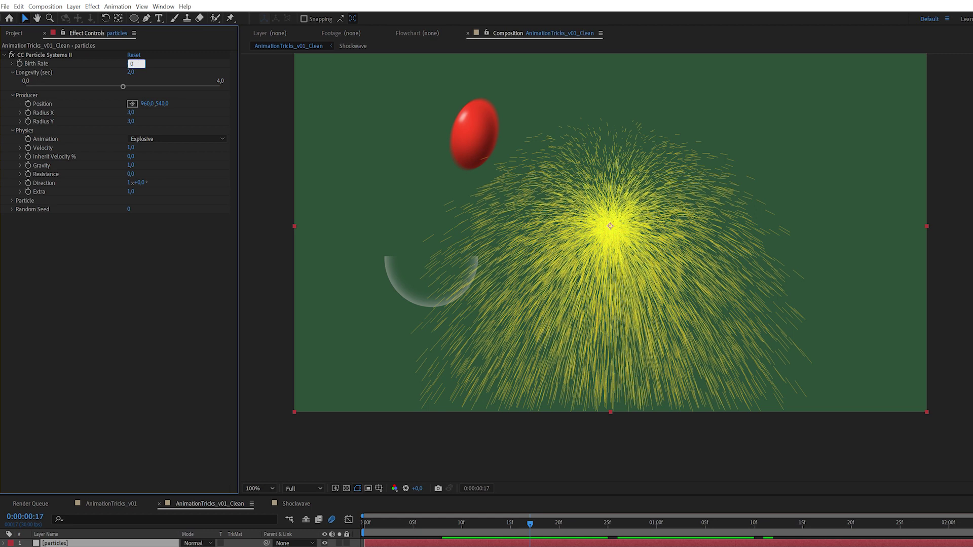
{"action": "key", "text": "Return"}
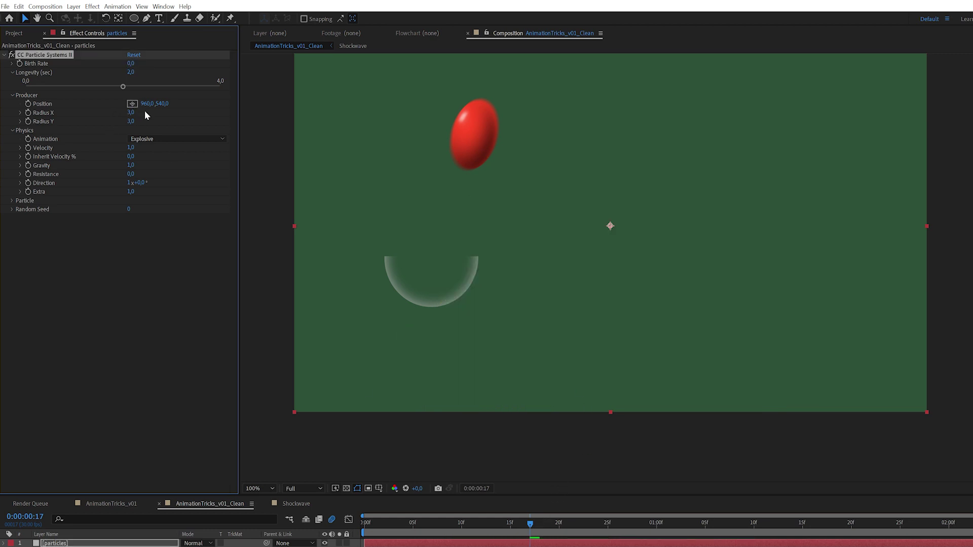
- Place the particle producer at 420, 629 beneath the first bounce and start keyframing its Position at frame 13
{"action": "left_click_drag", "start_coordinate": [163, 104], "coordinate": [205, 114]}
{"action": "left_click_drag", "start_coordinate": [610, 262], "coordinate": [429, 255]}
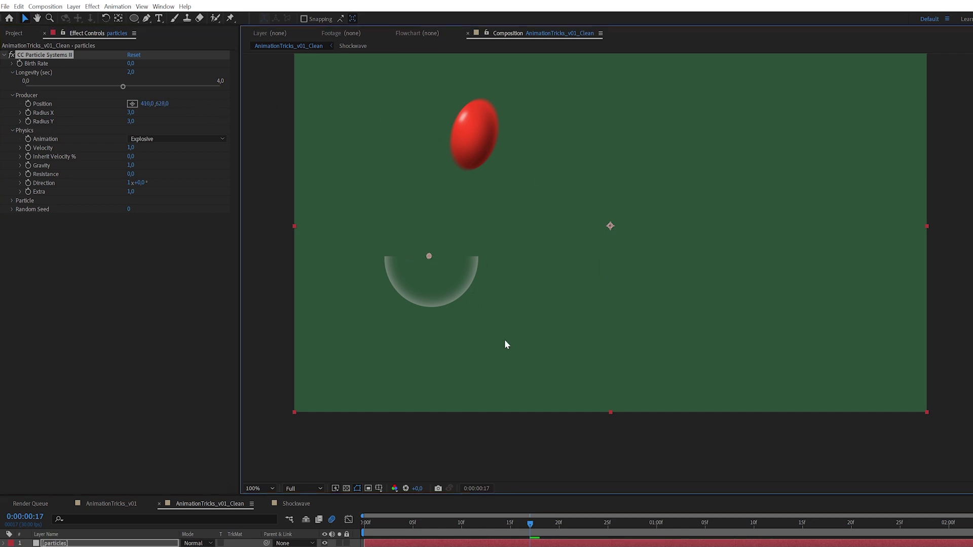
{"action": "left_click_drag", "start_coordinate": [531, 540], "coordinate": [479, 542]}
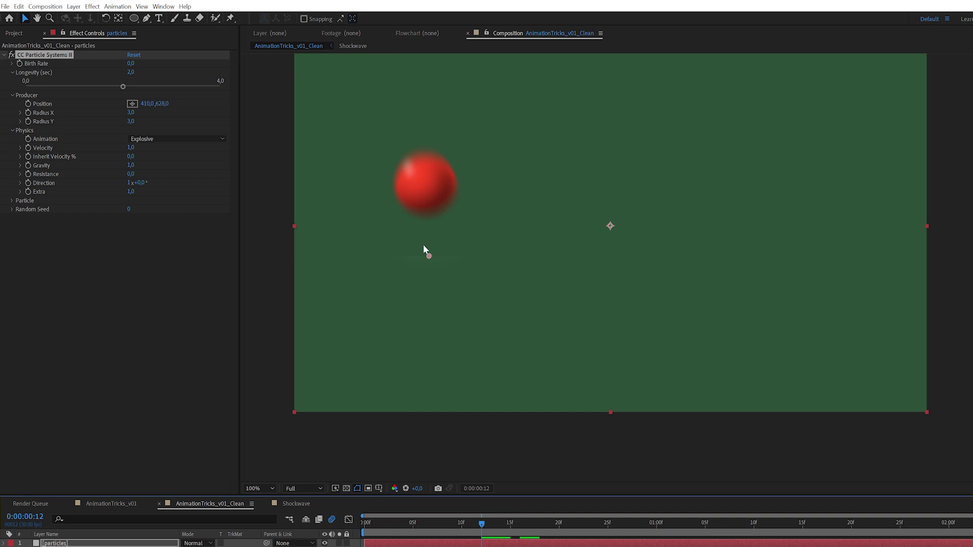
{"action": "key", "text": "Page_Down"}
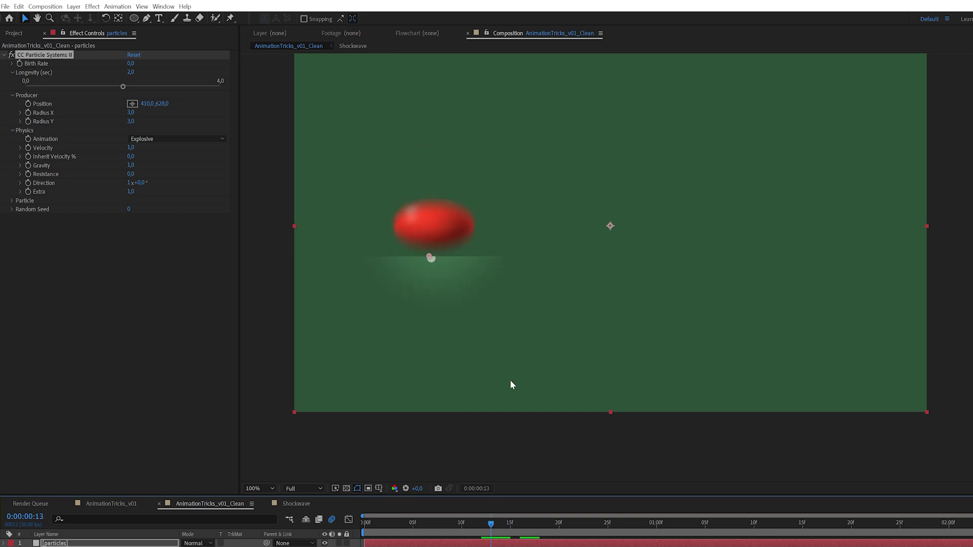
{"action": "left_click_drag", "start_coordinate": [426, 256], "coordinate": [429, 257]}
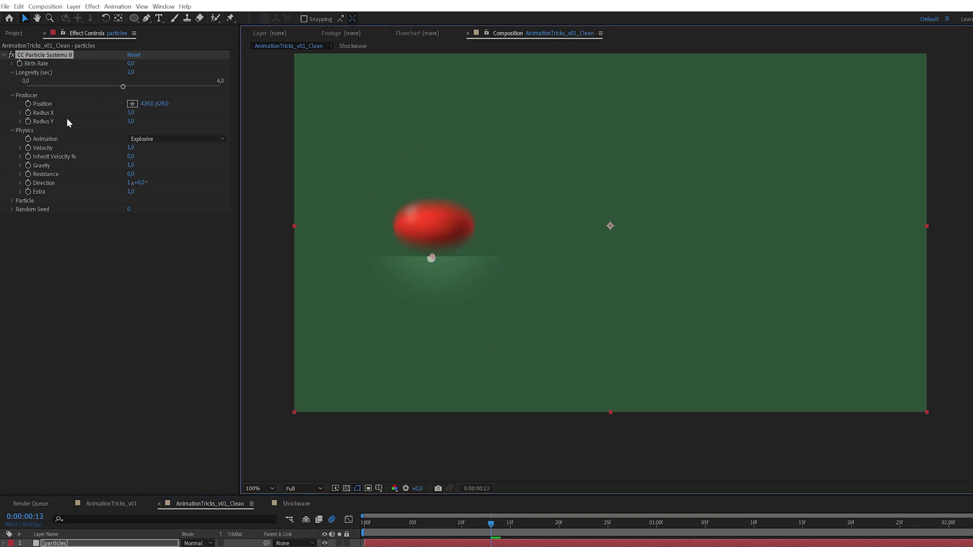
{"action": "left_click", "coordinate": [28, 104]}
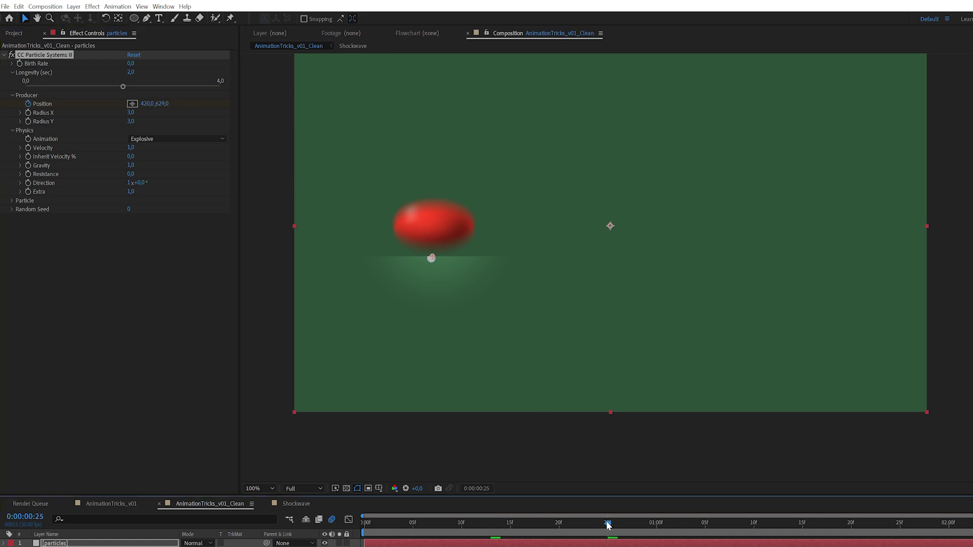
- Keyframe the producer Position under the second bounce at frame 27, X about 802, and under the third bounce at 0:00:01:06
{"action": "left_click_drag", "start_coordinate": [609, 523], "coordinate": [624, 527]}
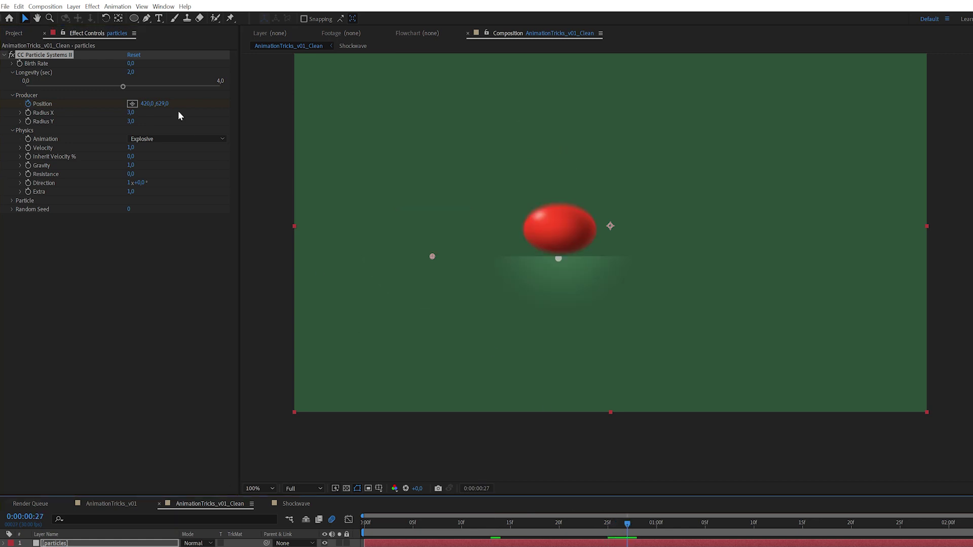
{"action": "left_click_drag", "start_coordinate": [146, 104], "coordinate": [340, 106]}
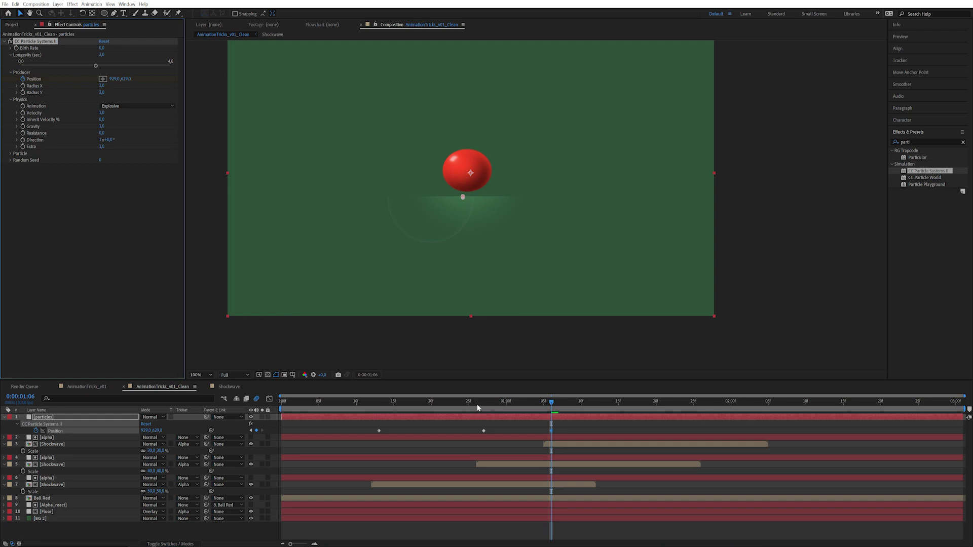
{"action": "left_click_drag", "start_coordinate": [627, 522], "coordinate": [489, 530]}
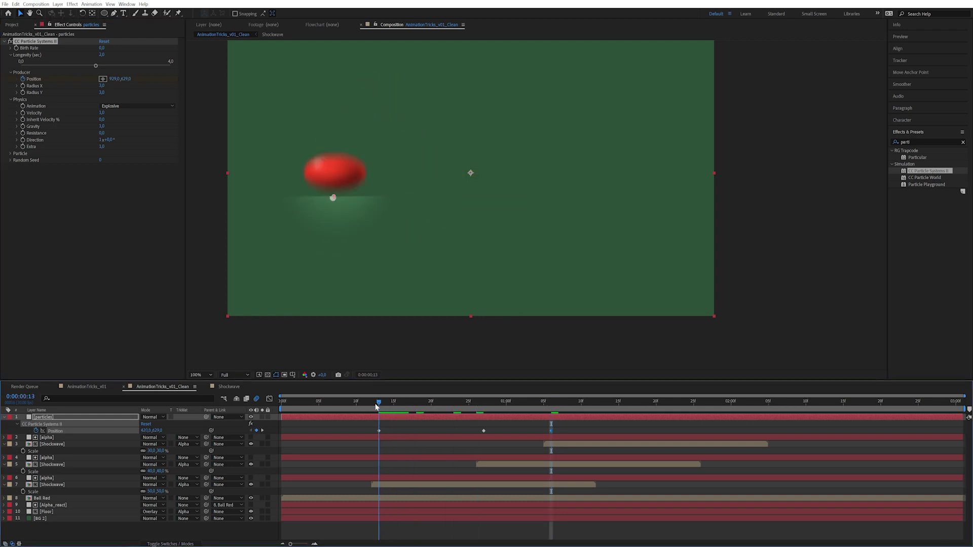
- Keyframe the particles' Birth Rate to 0 at frame 12, 1 at frame 13 and 0 at frame 14, and preview the burst
{"action": "left_click_drag", "start_coordinate": [377, 405], "coordinate": [371, 400]}
{"action": "left_click", "coordinate": [102, 235]}
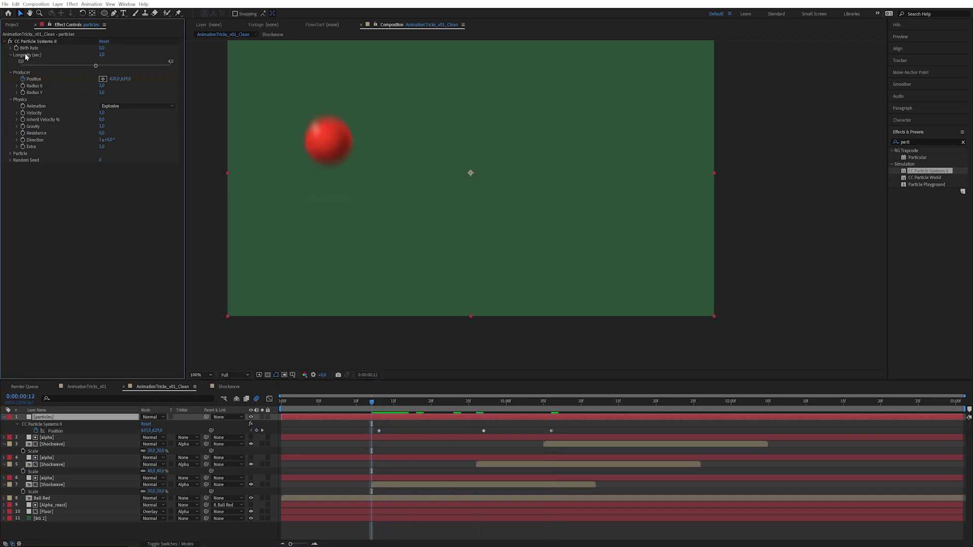
{"action": "left_click", "coordinate": [18, 54]}
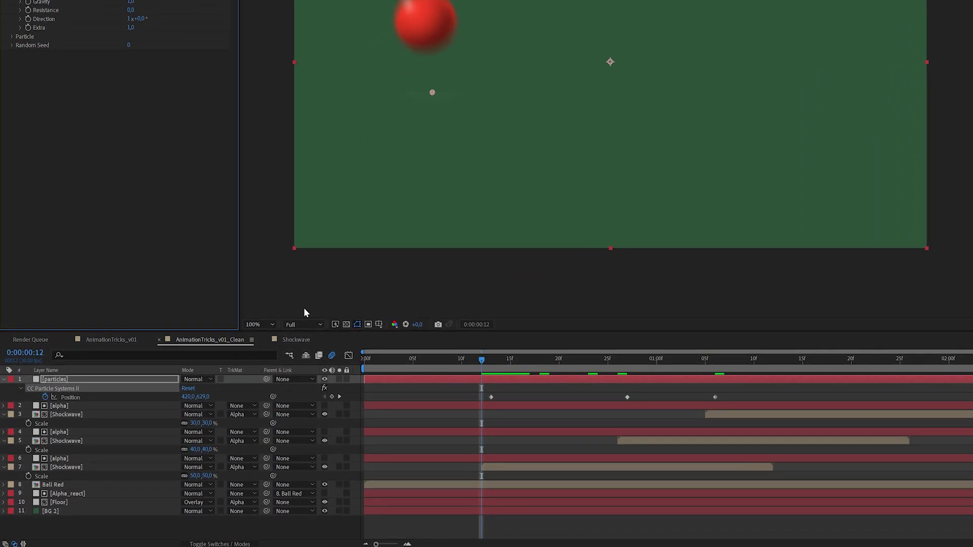
{"action": "key", "text": "u"}
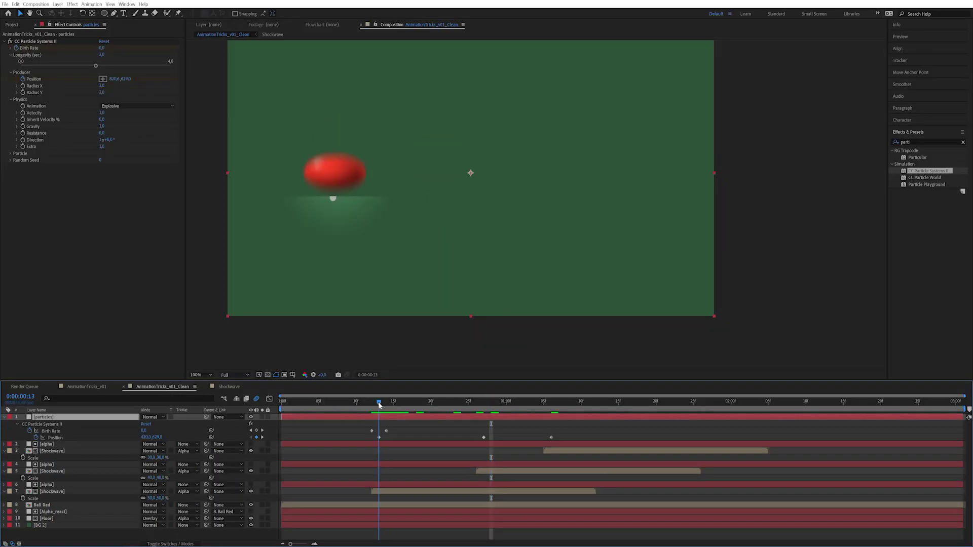
{"action": "left_click", "coordinate": [102, 48]}
{"action": "type", "text": "1"}
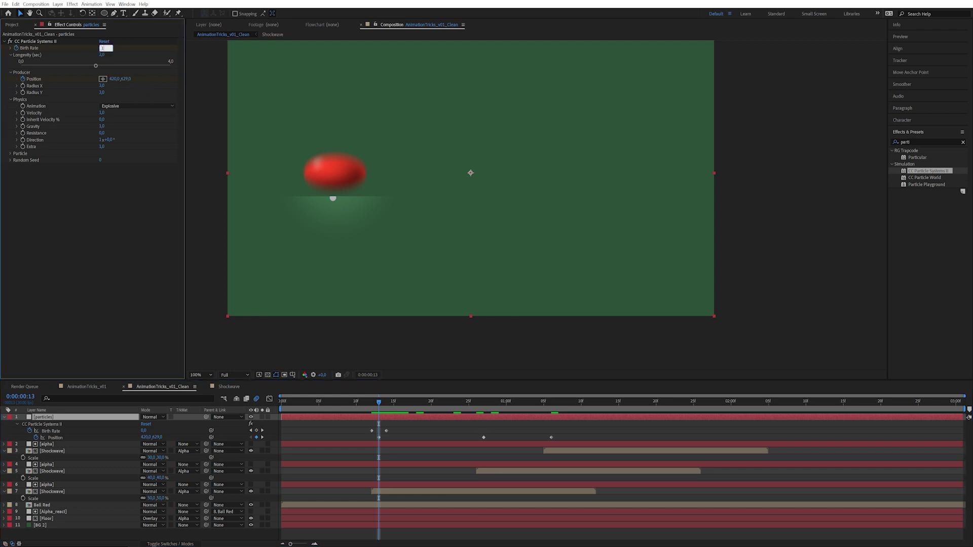
{"action": "key", "text": "Return"}
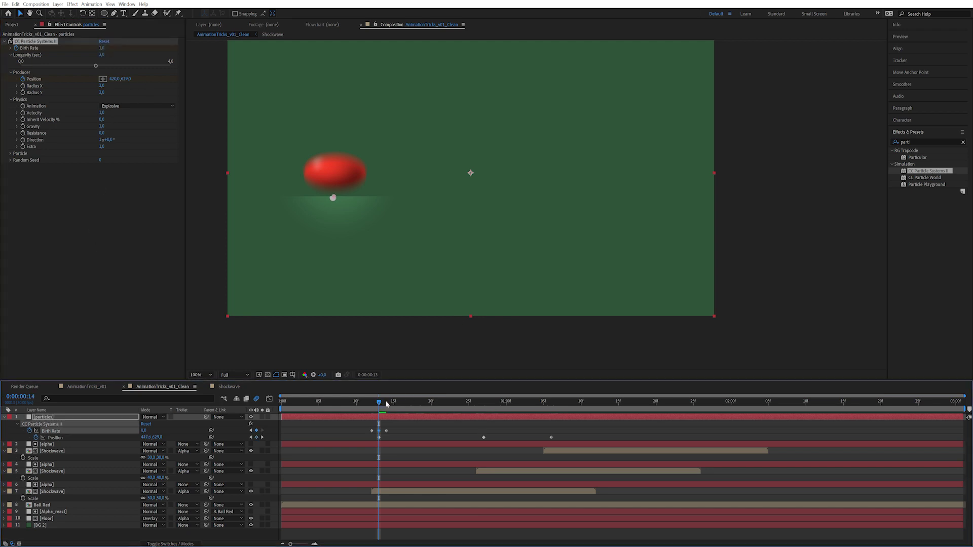
{"action": "key", "text": "space"}
{"action": "mouse_move", "coordinate": [426, 388]}
{"action": "left_mouse_down"}
{"action": "mouse_move", "coordinate": [379, 389]}
{"action": "mouse_move", "coordinate": [425, 385]}
{"action": "left_mouse_up"}
{"action": "left_click", "coordinate": [138, 263]}
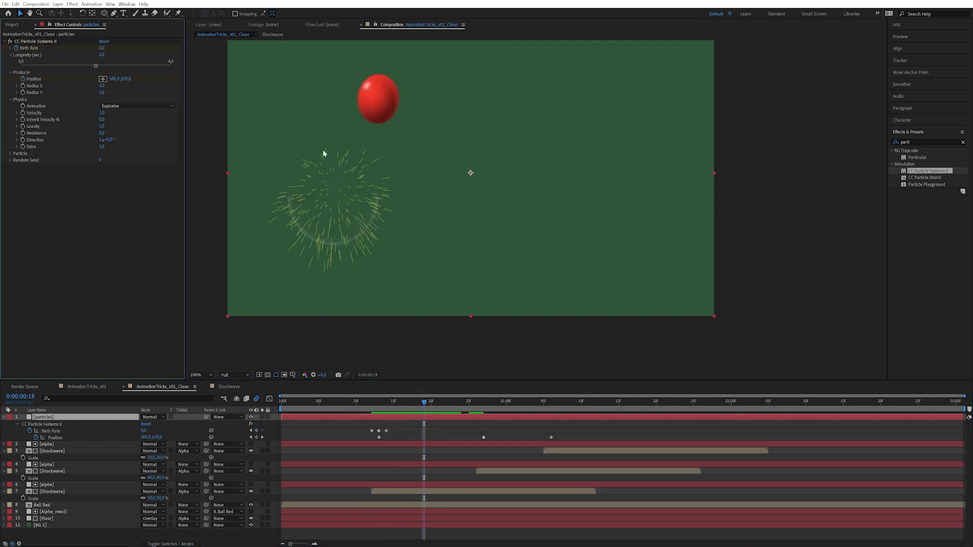
- Switch the particle physics Animation to Direction and preview the upward burst
{"action": "left_click", "coordinate": [122, 107]}
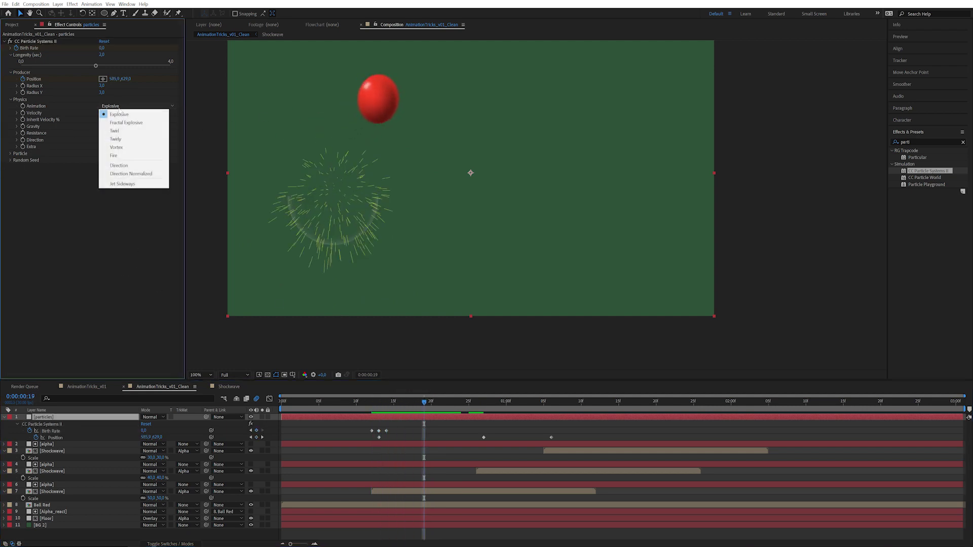
{"action": "left_click", "coordinate": [132, 165]}
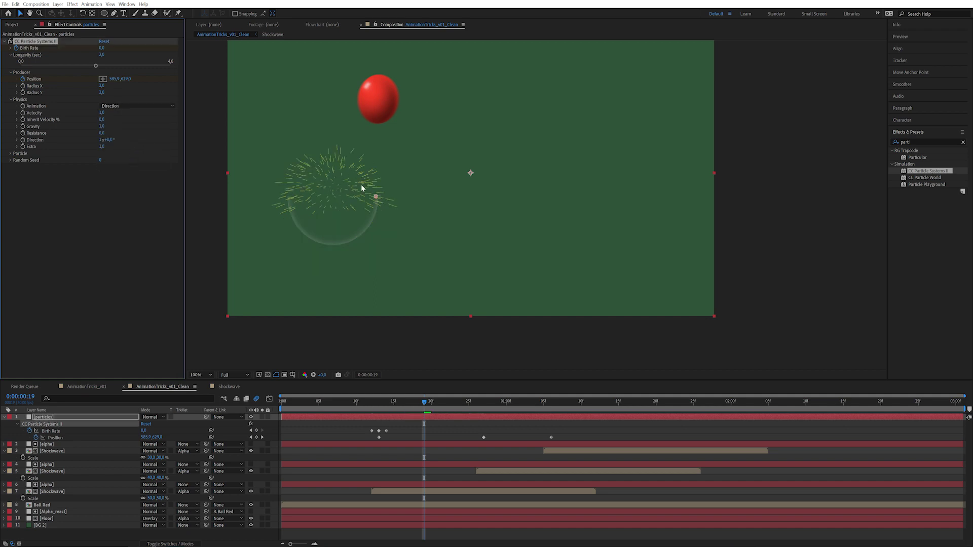
{"action": "left_click", "coordinate": [437, 408]}
{"action": "key", "text": "space"}
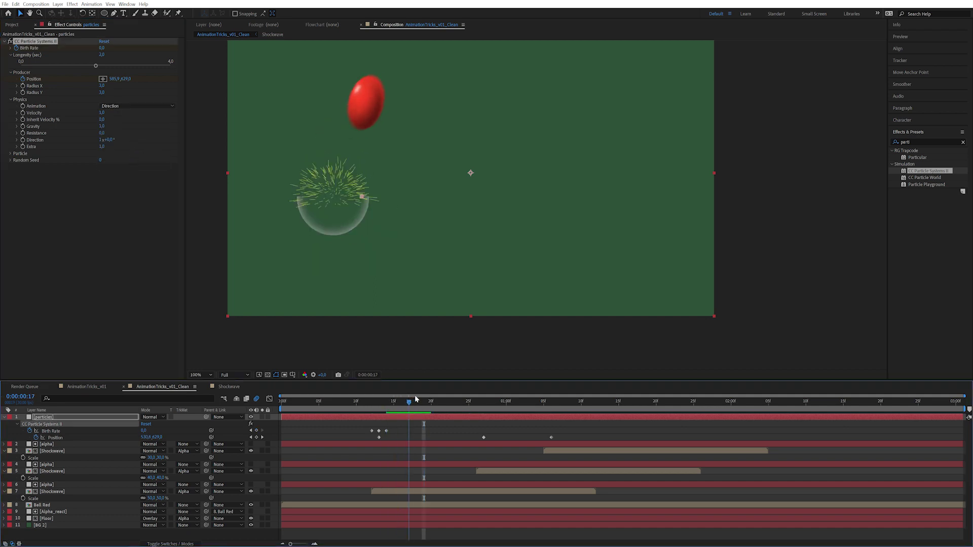
{"action": "key", "text": "space"}
- Set the particle physics Extra to 0.6 and Gravity to 0.2
{"action": "left_click_drag", "start_coordinate": [102, 147], "coordinate": [89, 150]}
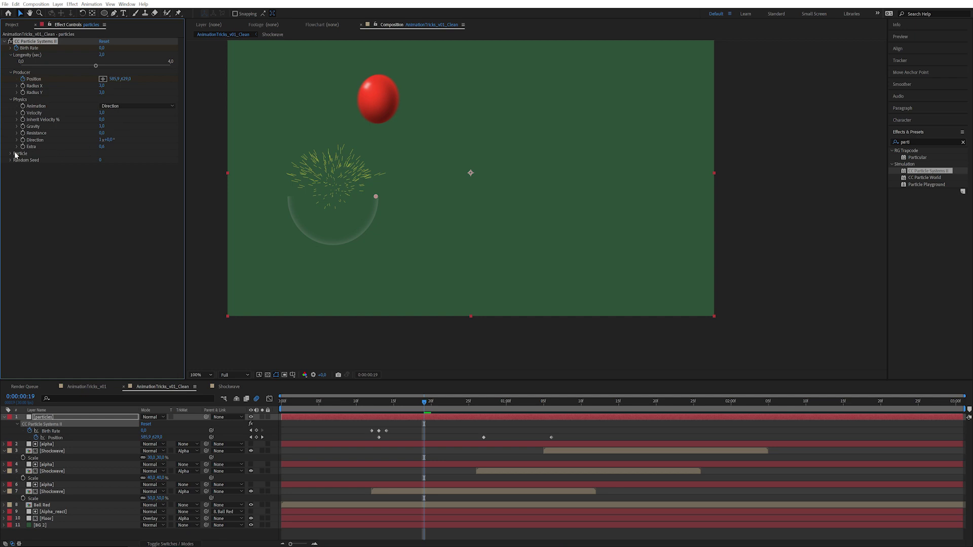
{"action": "left_click", "coordinate": [101, 127]}
{"action": "type", "text": "0,2"}
{"action": "key", "text": "Return"}
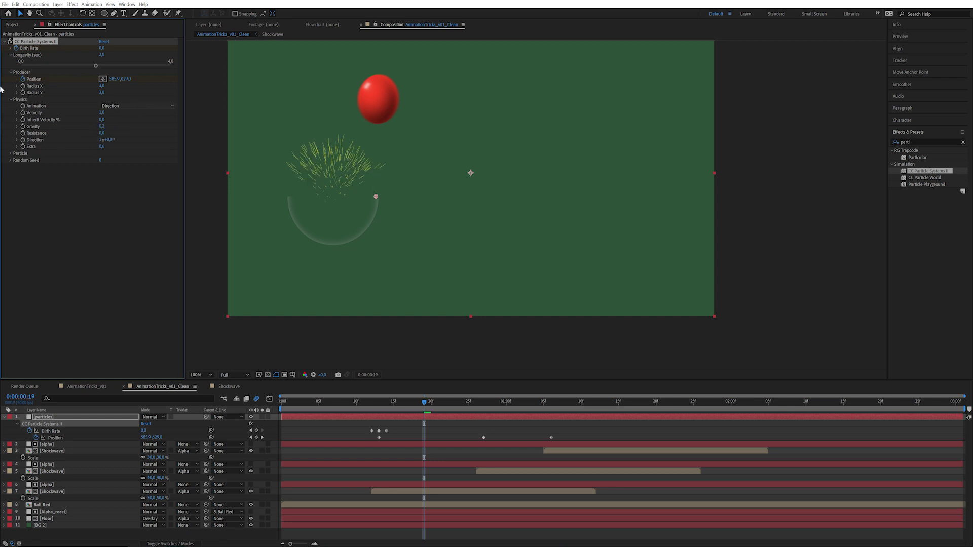
- Change the Particle Type to Motion Polygon
{"action": "left_click", "coordinate": [10, 153]}
{"action": "left_click", "coordinate": [122, 160]}
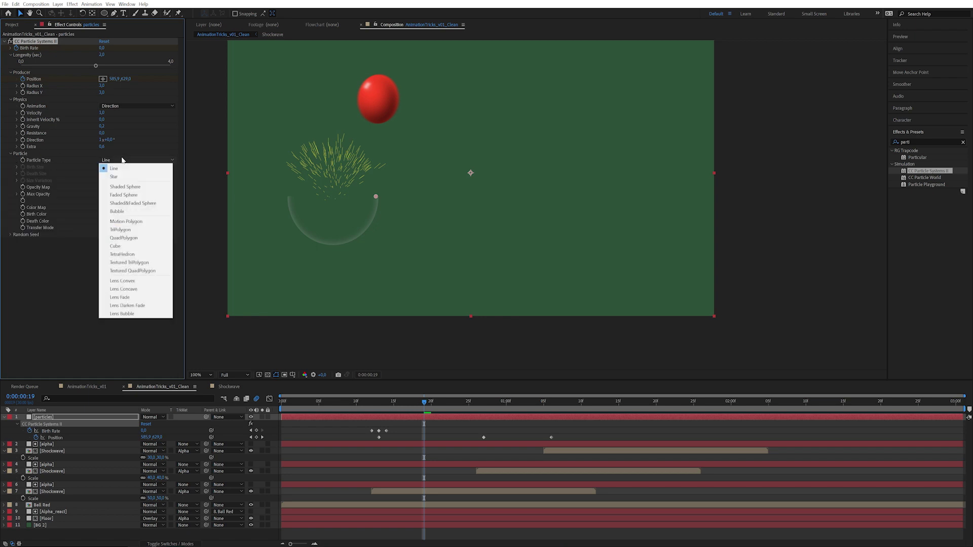
{"action": "left_click", "coordinate": [143, 224]}
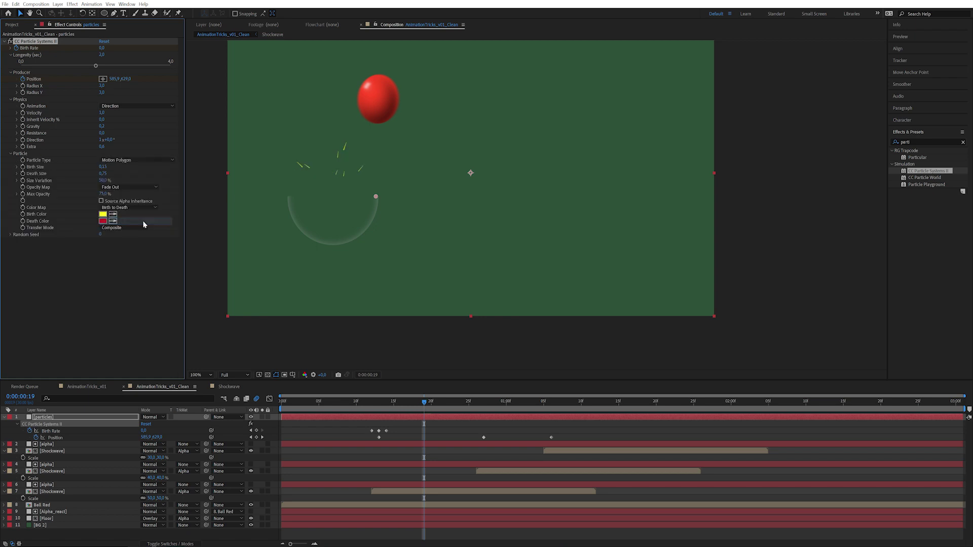
- Set the particles' Birth Color to light gray CACACA and their Death Color to dark gray
{"action": "left_click", "coordinate": [102, 214]}
{"action": "left_click_drag", "start_coordinate": [648, 285], "coordinate": [611, 279]}
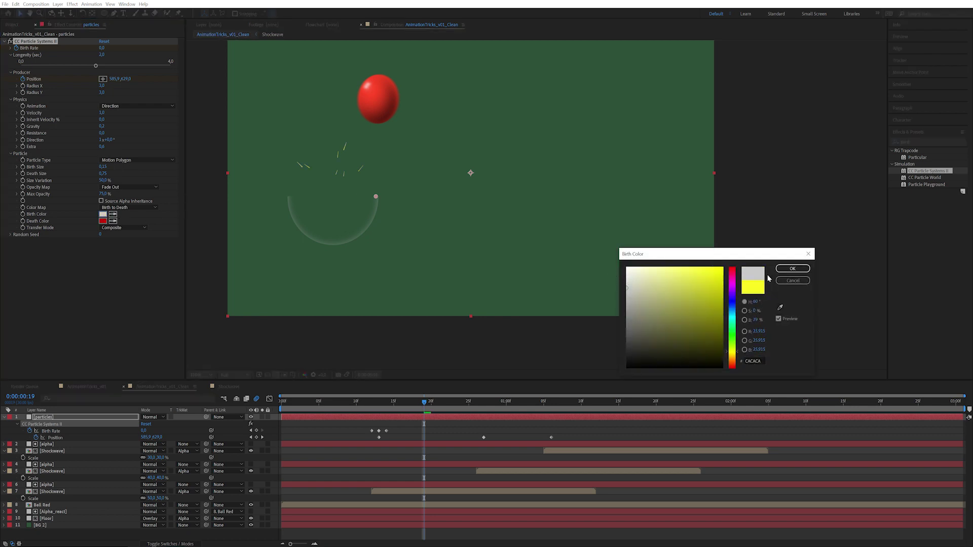
{"action": "left_click", "coordinate": [790, 268]}
{"action": "left_click", "coordinate": [103, 221]}
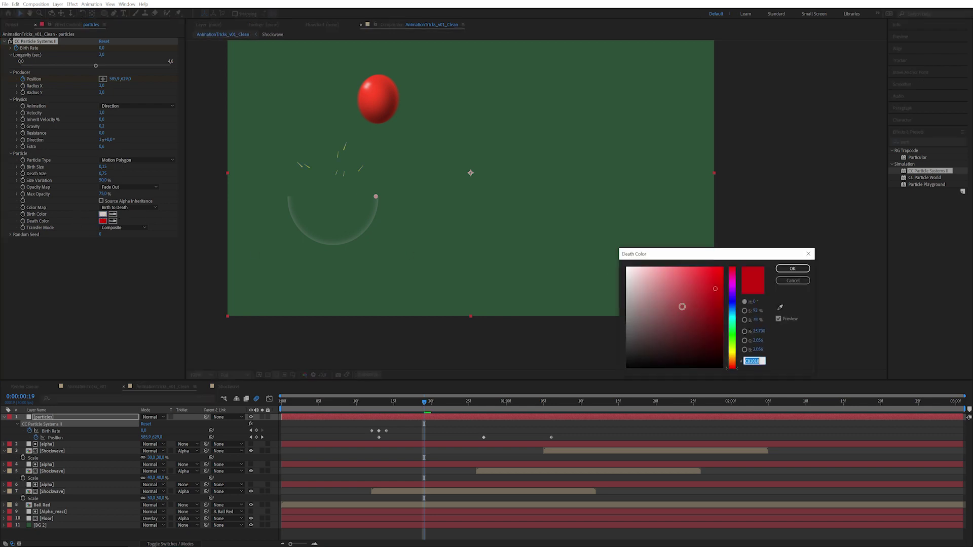
{"action": "left_click", "coordinate": [617, 325]}
{"action": "left_click", "coordinate": [790, 269]}
- Preview the particle burst and shorten the particles' Longevity to 0.5 seconds
{"action": "key", "text": "space"}
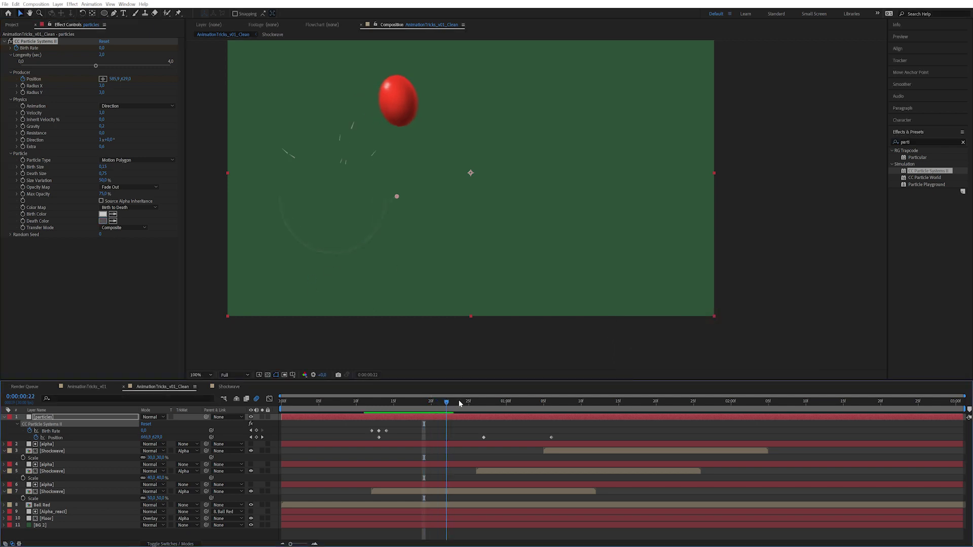
{"action": "left_click", "coordinate": [101, 55]}
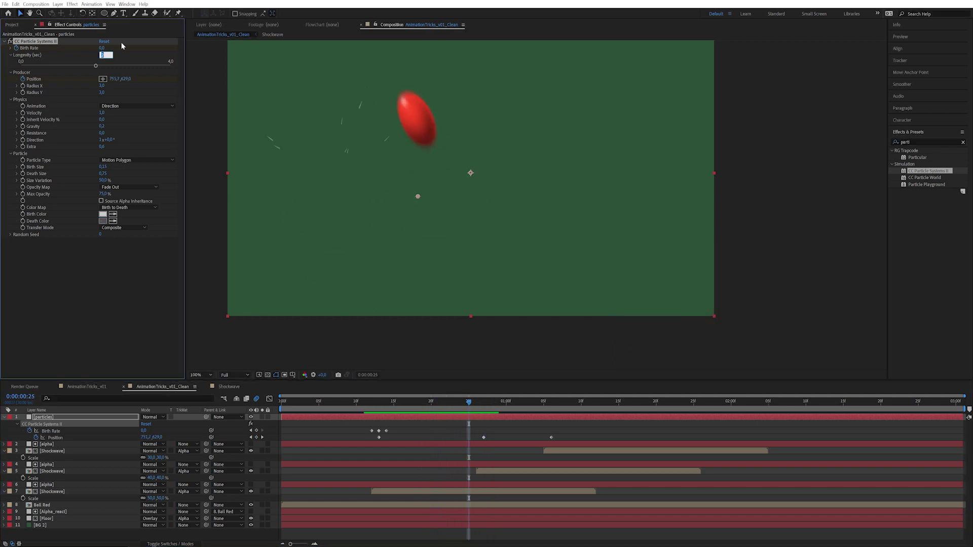
{"action": "type", "text": "0,5"}
{"action": "key", "text": "Return"}
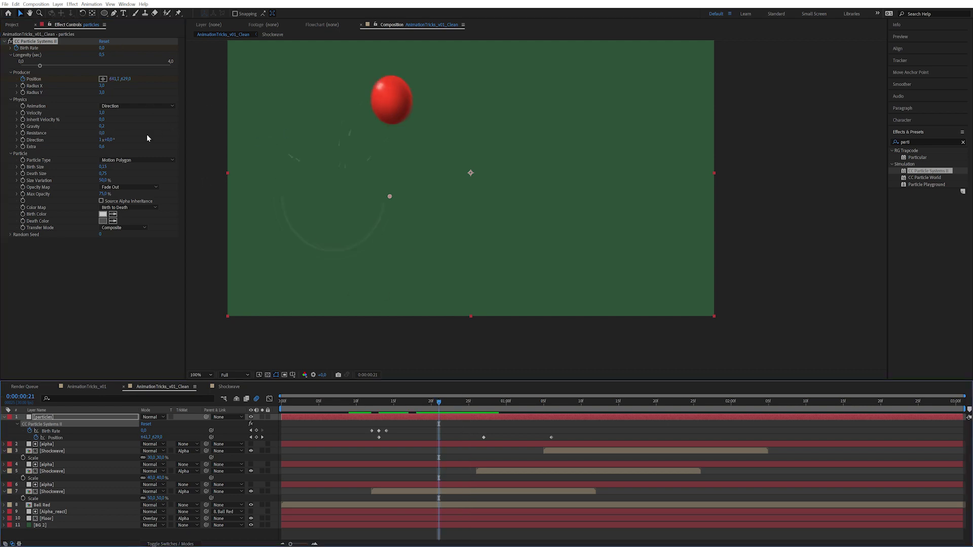
- Test different Resistance strengths on the particle burst and set the physics Resistance to 30
{"action": "left_click", "coordinate": [102, 133]}
{"action": "type", "text": "10"}
{"action": "key", "text": "Return"}
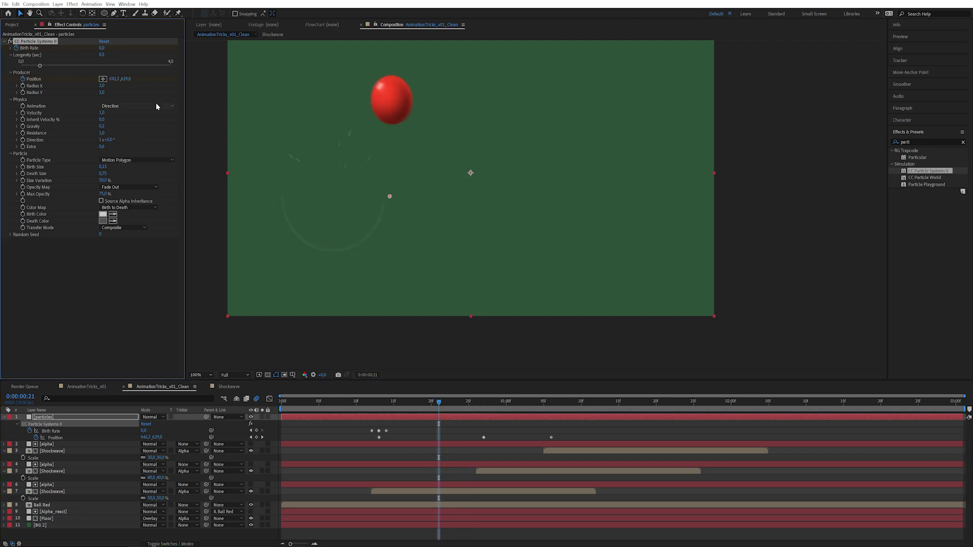
{"action": "left_click_drag", "start_coordinate": [358, 402], "coordinate": [416, 401]}
{"action": "left_click_drag", "start_coordinate": [103, 134], "coordinate": [122, 132]}
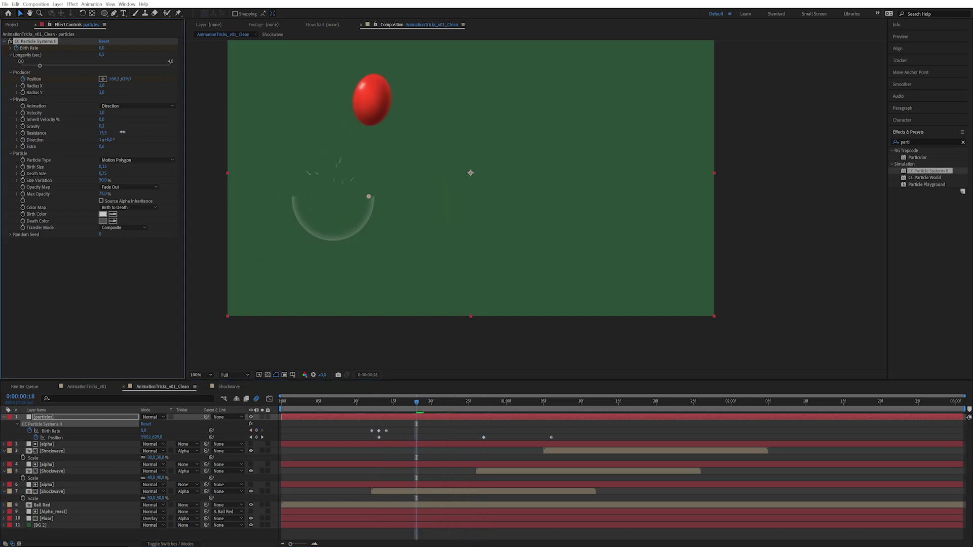
{"action": "left_click", "coordinate": [427, 399]}
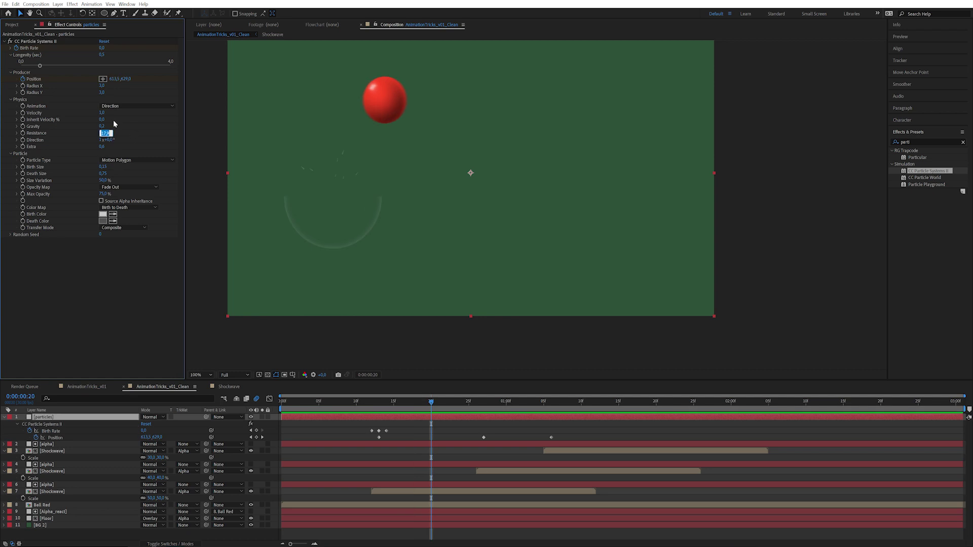
{"action": "type", "text": "30"}
{"action": "key", "text": "Return"}
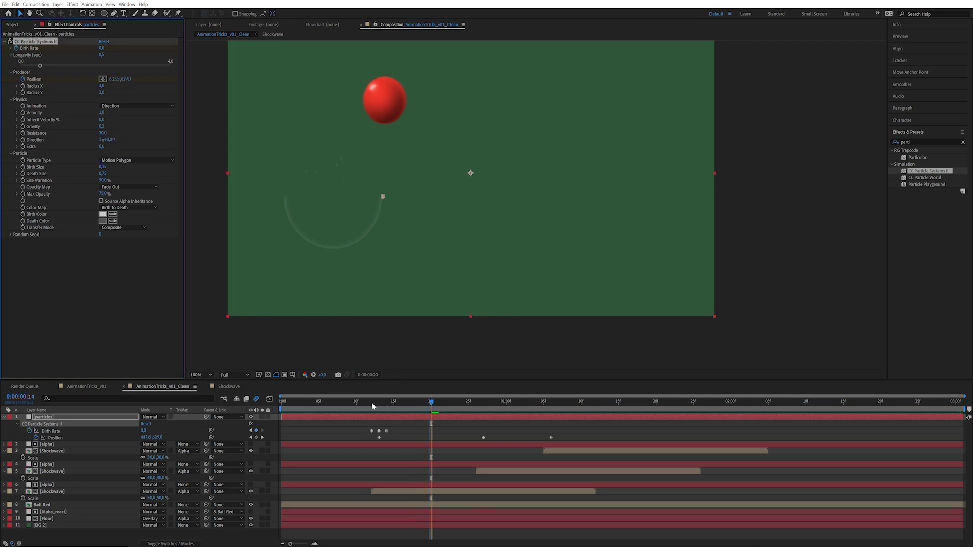
- Copy the three Birth Rate keyframes to 0:00:00:26 and 0:00:01:05 for the second and third bounces, and preview the bursts
{"action": "left_click_drag", "start_coordinate": [372, 403], "coordinate": [476, 407]}
{"action": "left_click_drag", "start_coordinate": [405, 425], "coordinate": [368, 435]}
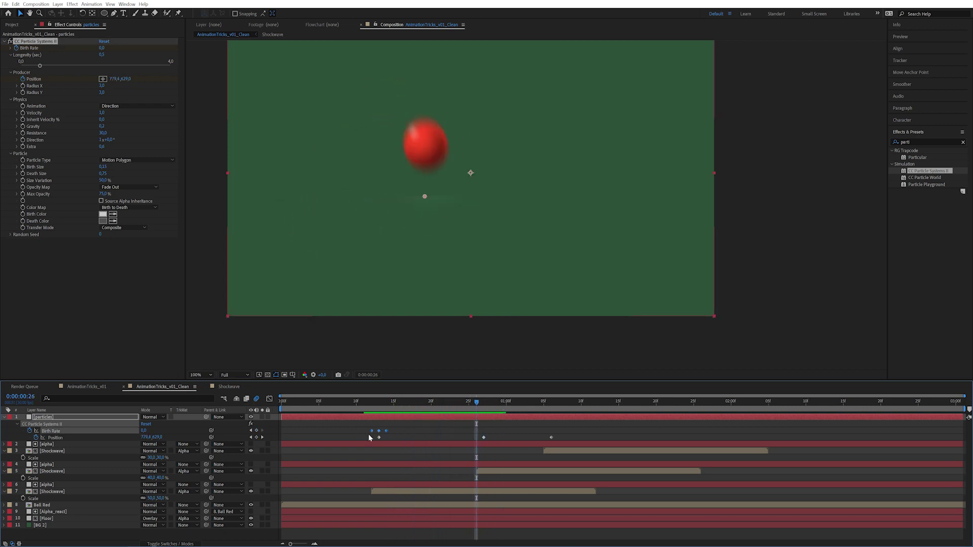
{"action": "key", "text": "ctrl+v"}
{"action": "left_click", "coordinate": [544, 405]}
{"action": "key", "text": "ctrl+v"}
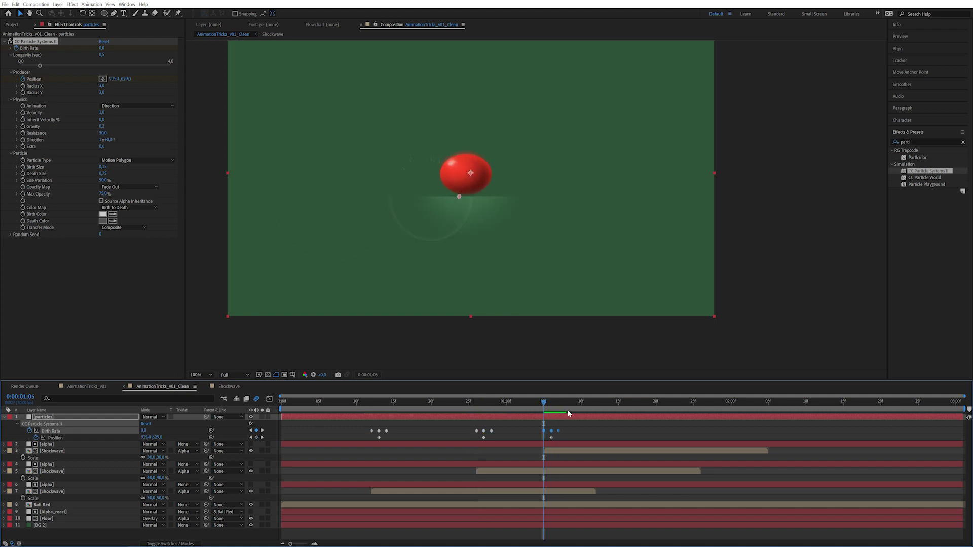
{"action": "key", "text": "space"}
- Collapse the particles layer's keyframes, set the blending mode of the particles and all three Shockwave layers to Overlay, and preview the animation
{"action": "key", "text": "u"}
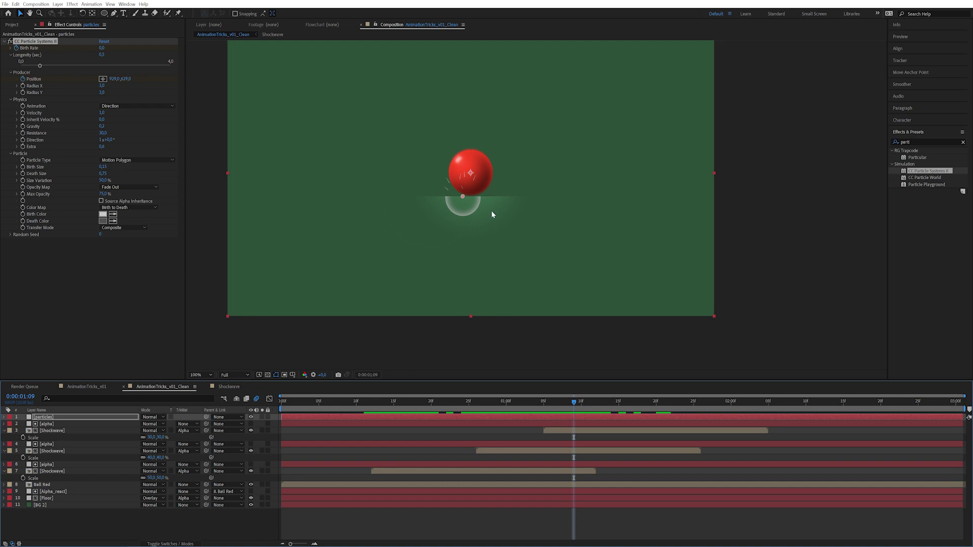
{"action": "left_click", "coordinate": [114, 511]}
{"action": "left_click", "coordinate": [55, 471]}
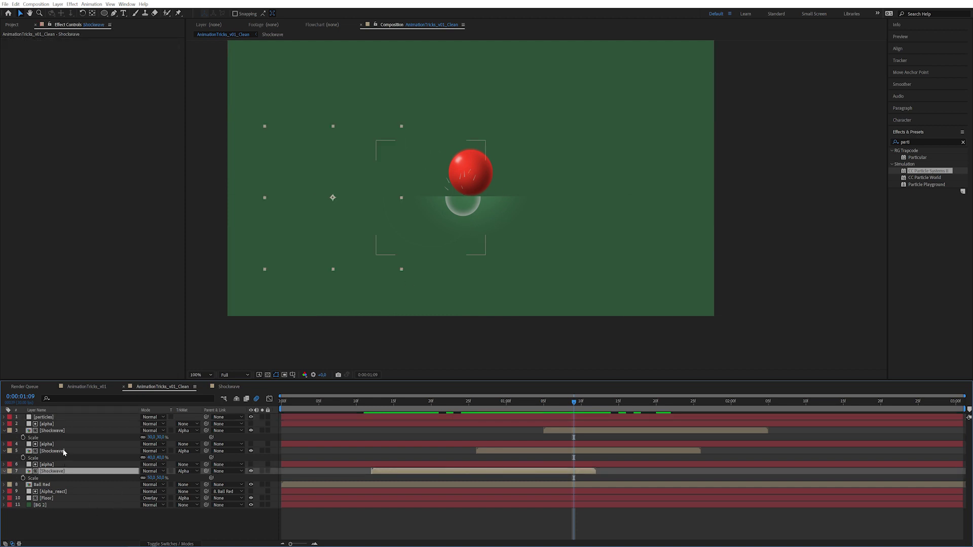
{"action": "left_click", "coordinate": [65, 451], "text": "ctrl"}
{"action": "left_click", "coordinate": [65, 431], "text": "ctrl"}
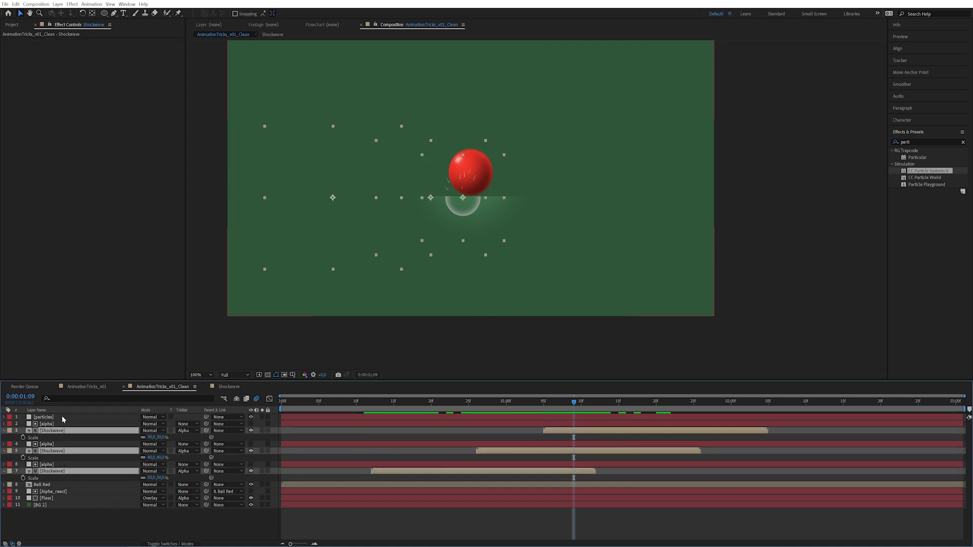
{"action": "left_click", "coordinate": [62, 418], "text": "ctrl"}
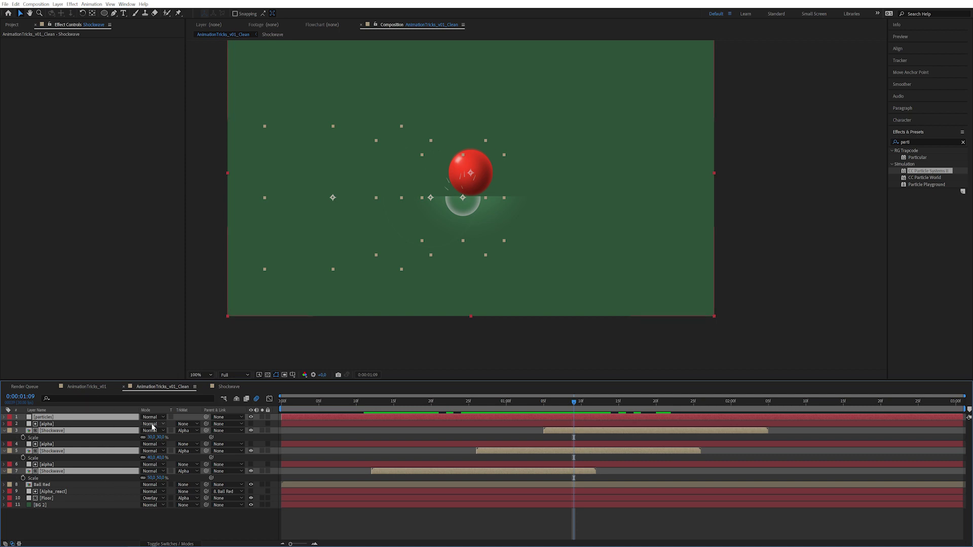
{"action": "left_click", "coordinate": [155, 472]}
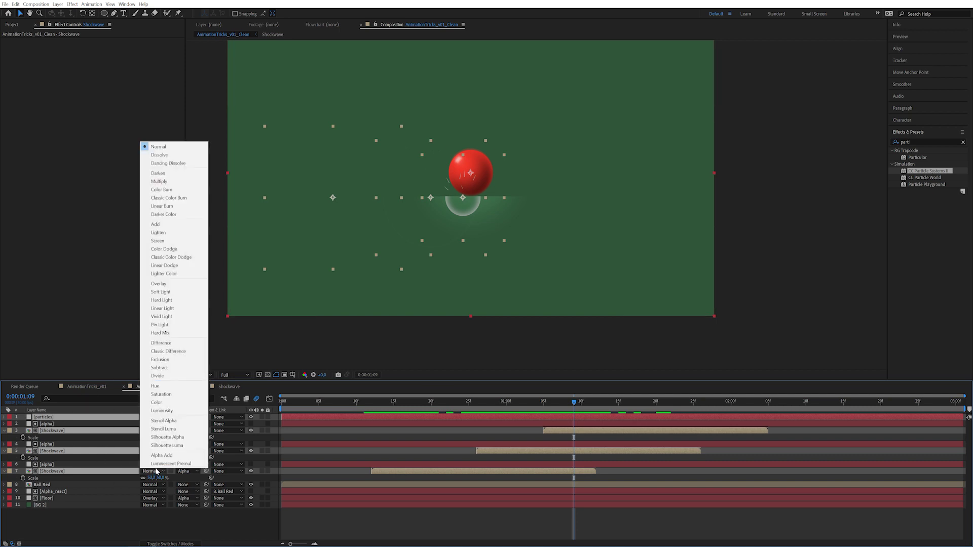
{"action": "left_click", "coordinate": [160, 284]}
{"action": "left_click", "coordinate": [253, 527]}
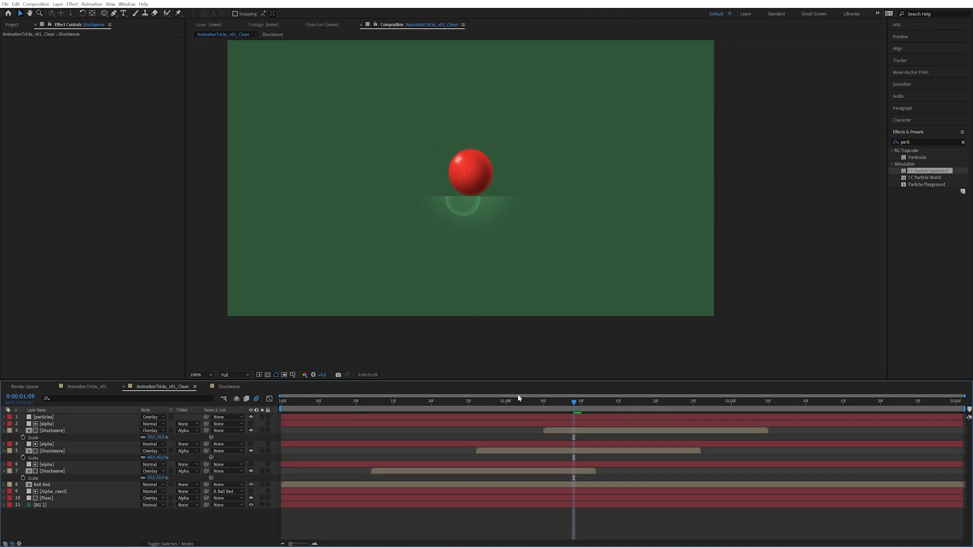
{"action": "key", "text": "space"}
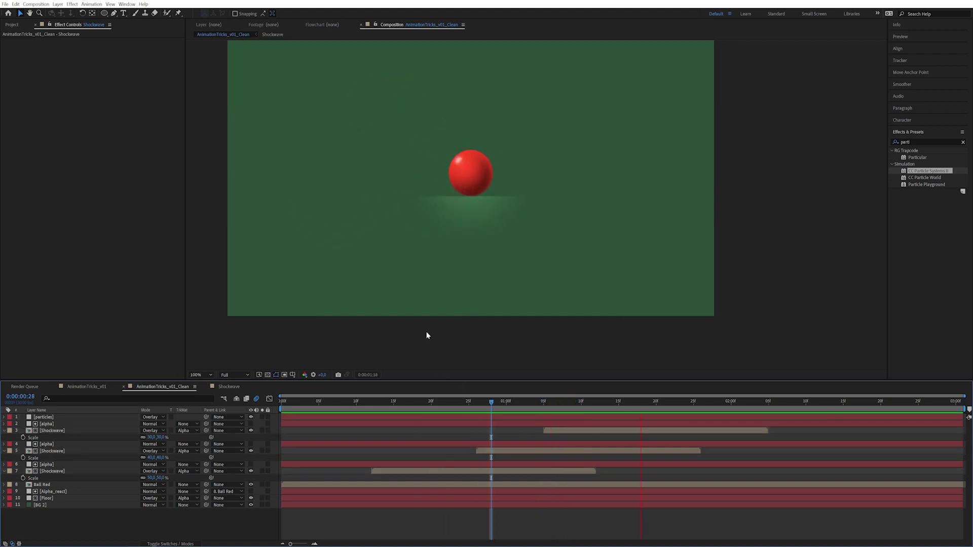